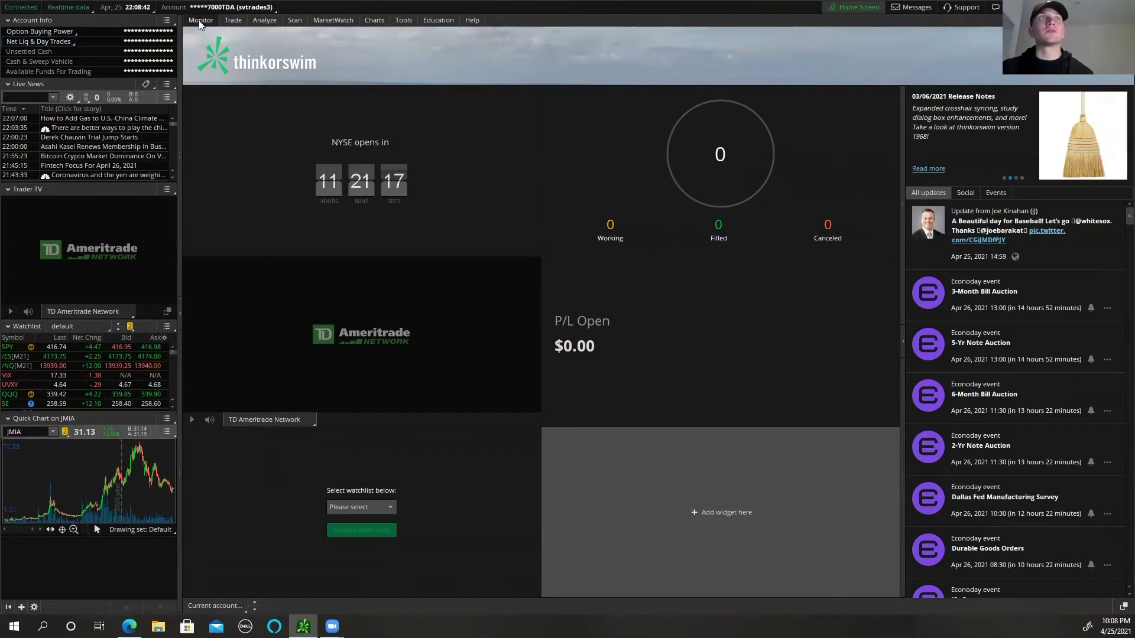
Switch to the Charts page showing KNL's one-year daily candlestick chart with volume
{"action": "left_click", "coordinate": [373, 20]}
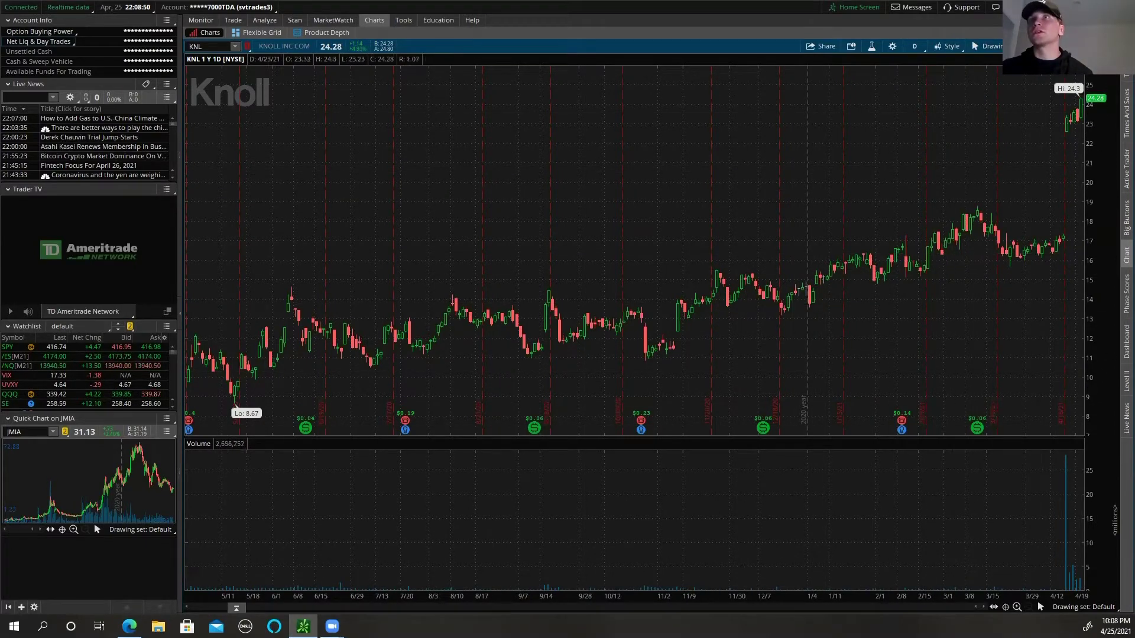
{"action": "left_click", "coordinate": [1040, 46]}
In the study editor, search 'vwa' and add VWAP to the price studies
{"action": "mouse_move", "coordinate": [1040, 65]}
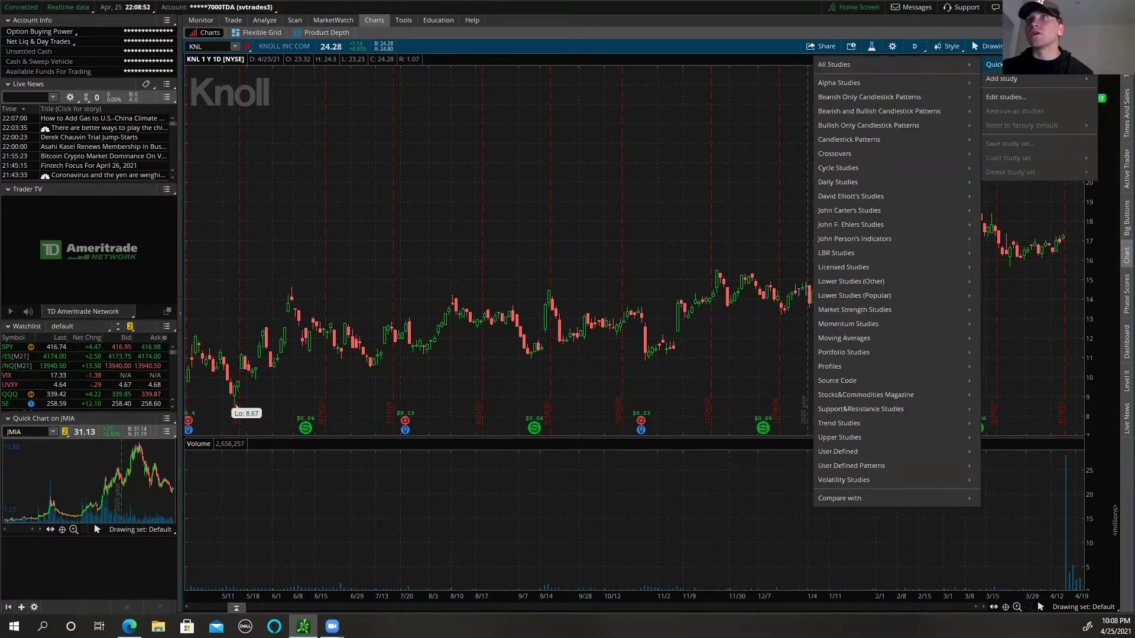
{"action": "left_click", "coordinate": [1033, 97]}
{"action": "left_click", "coordinate": [380, 205]}
{"action": "type", "text": "v"}
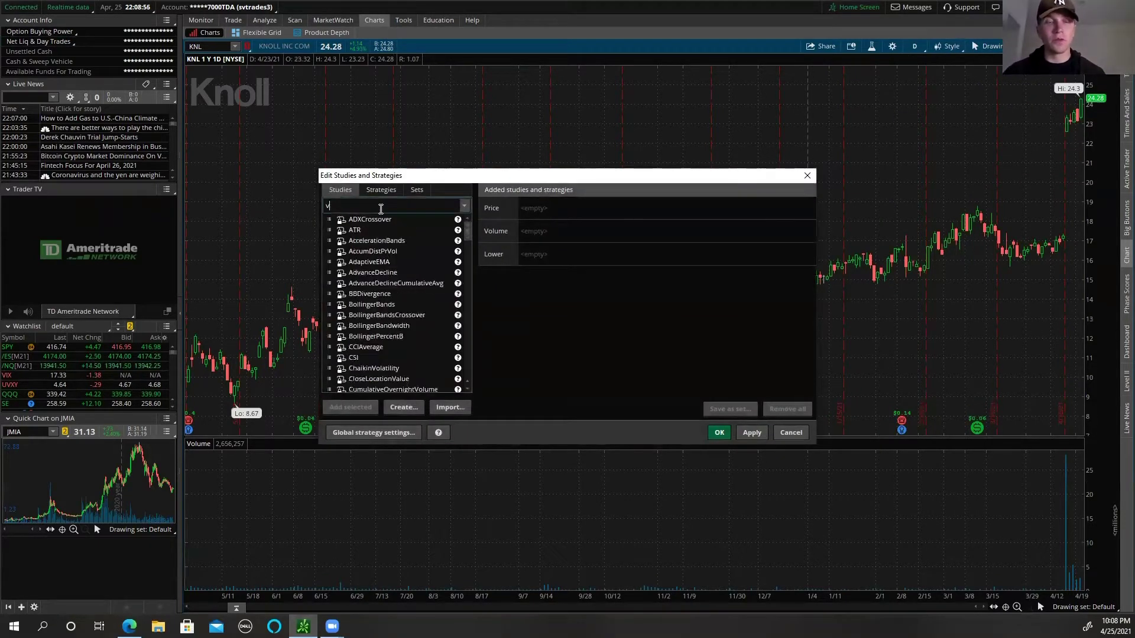
{"action": "type", "text": "wap"}
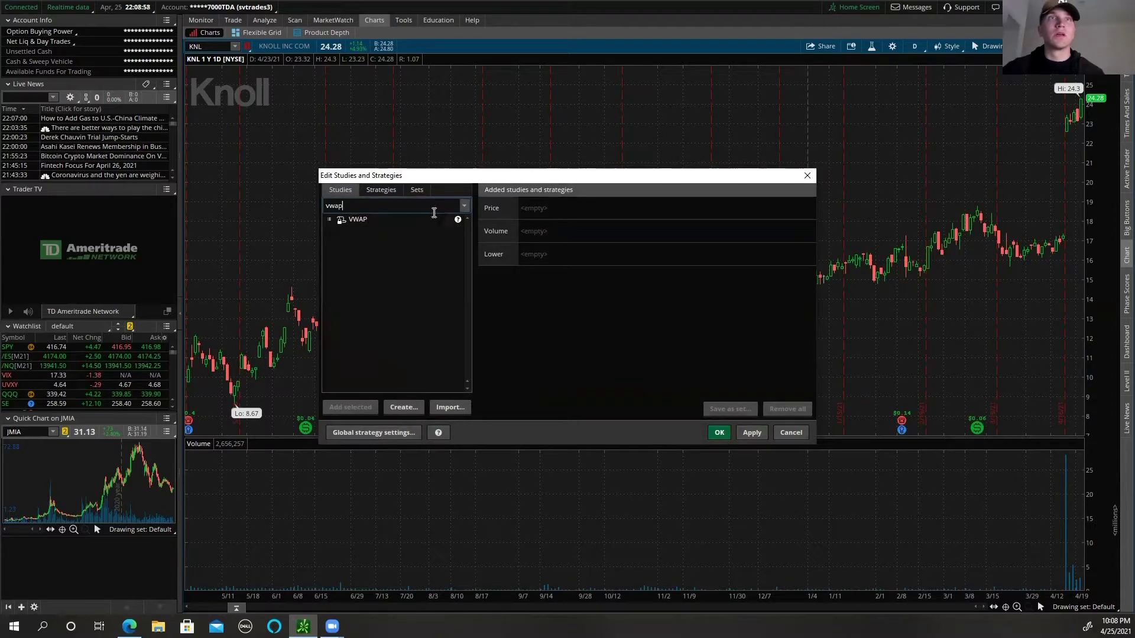
{"action": "left_click", "coordinate": [393, 220]}
{"action": "left_click", "coordinate": [365, 408]}
Set the VWAP line colour to red
{"action": "left_click", "coordinate": [810, 208]}
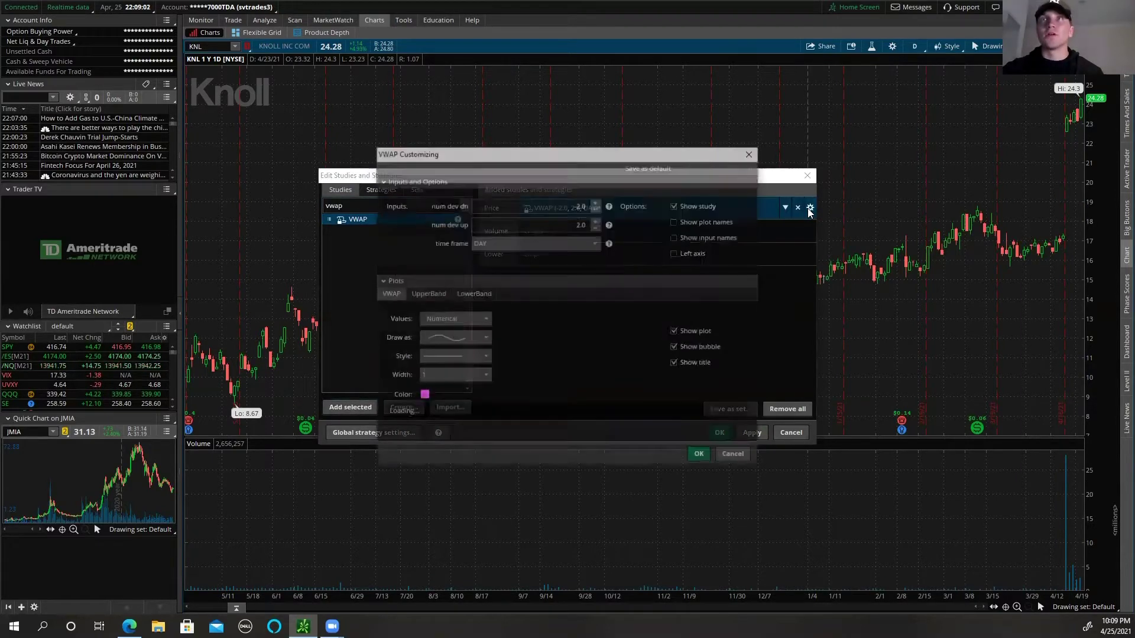
{"action": "left_click", "coordinate": [423, 396]}
{"action": "left_click", "coordinate": [425, 469]}
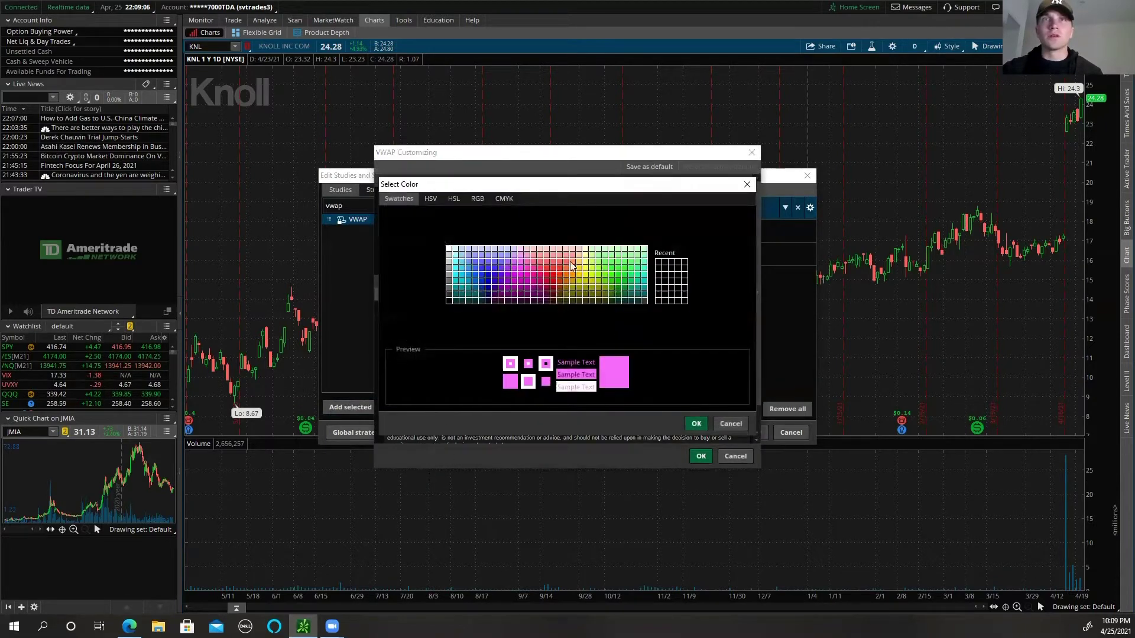
{"action": "left_click", "coordinate": [553, 278]}
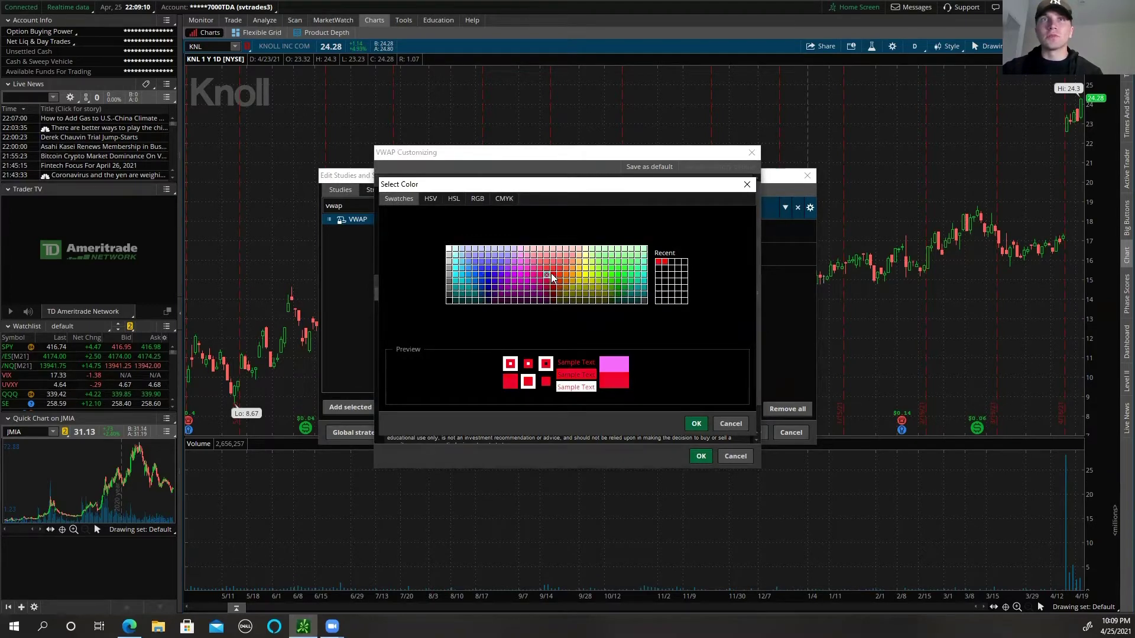
{"action": "left_click", "coordinate": [695, 424]}
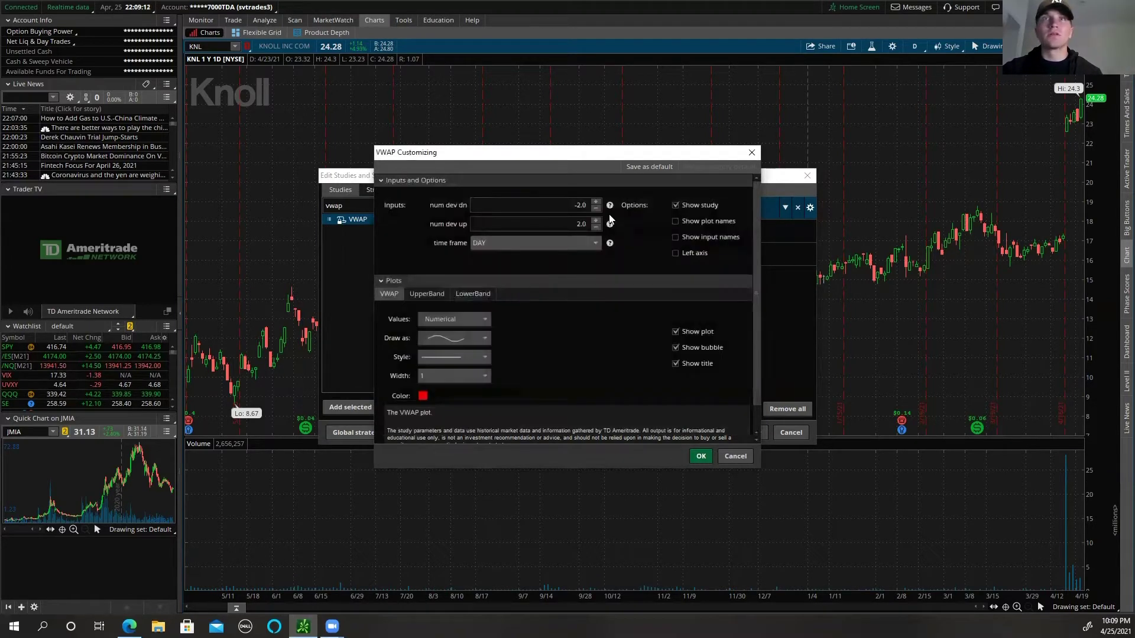
Make the VWAP UpperBand fully transparent using the HSV transparency slider
{"action": "left_click", "coordinate": [438, 294]}
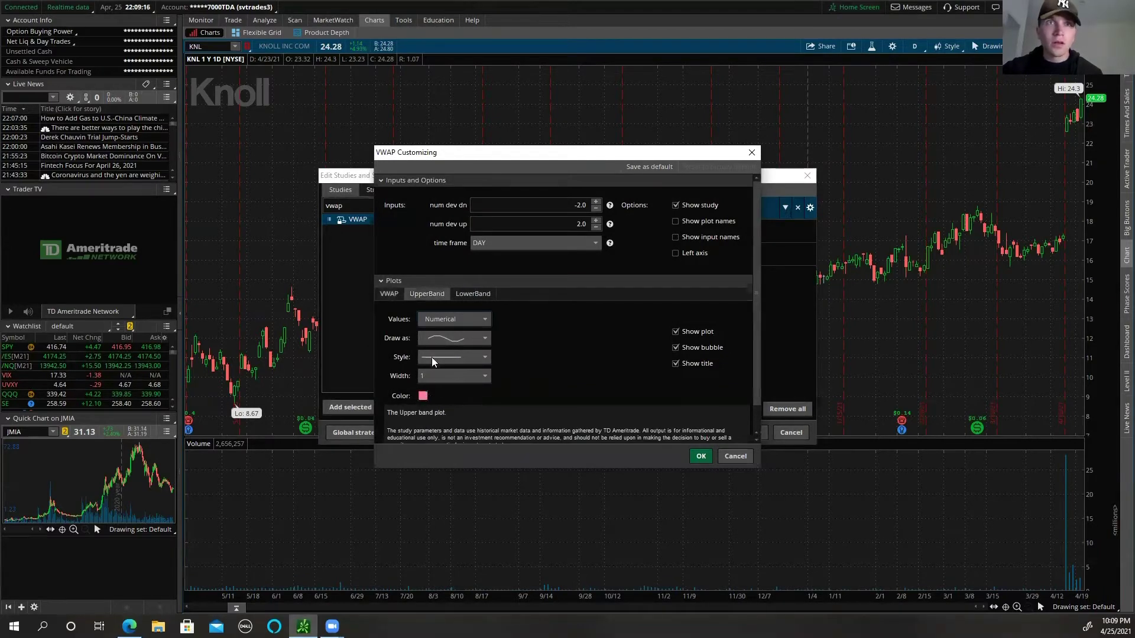
{"action": "left_click", "coordinate": [423, 396]}
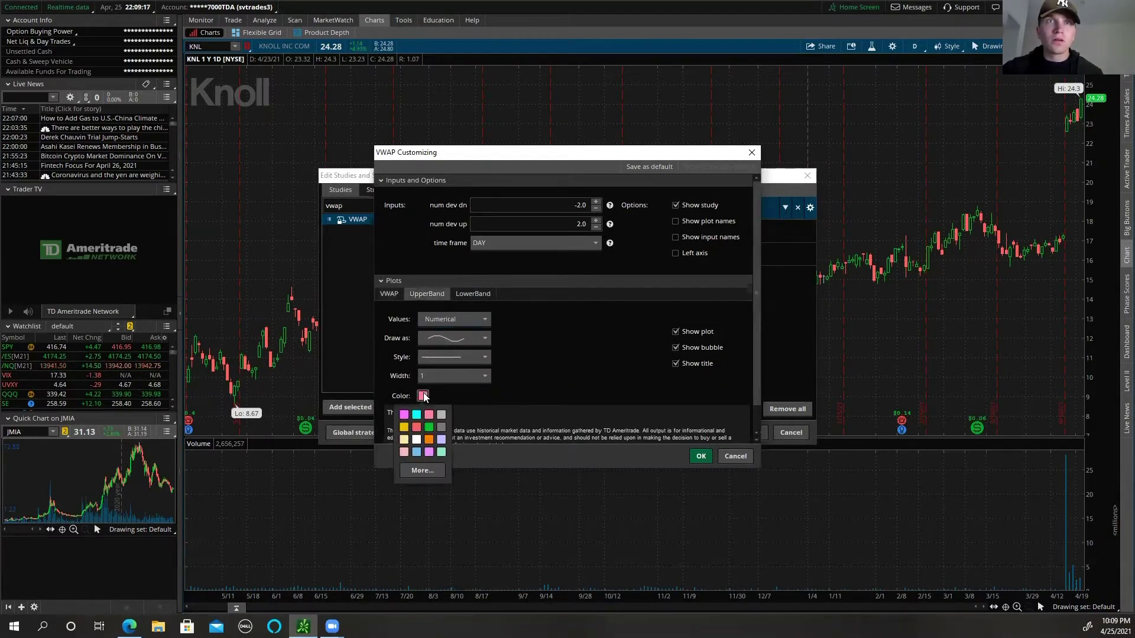
{"action": "left_click", "coordinate": [422, 471]}
{"action": "left_click", "coordinate": [731, 424]}
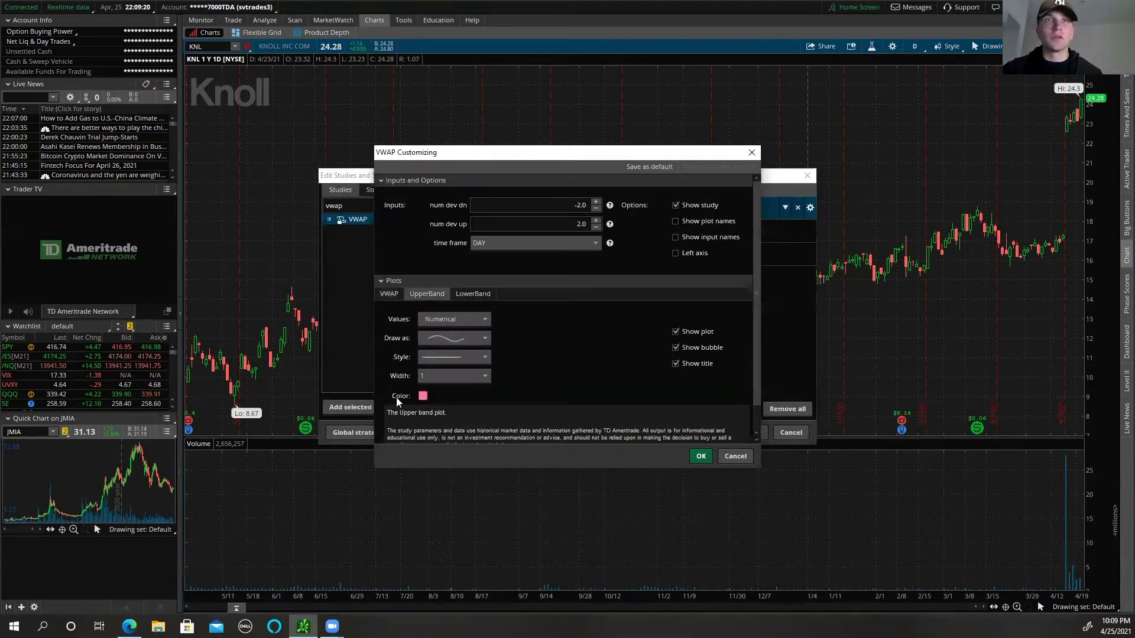
{"action": "left_click", "coordinate": [423, 395]}
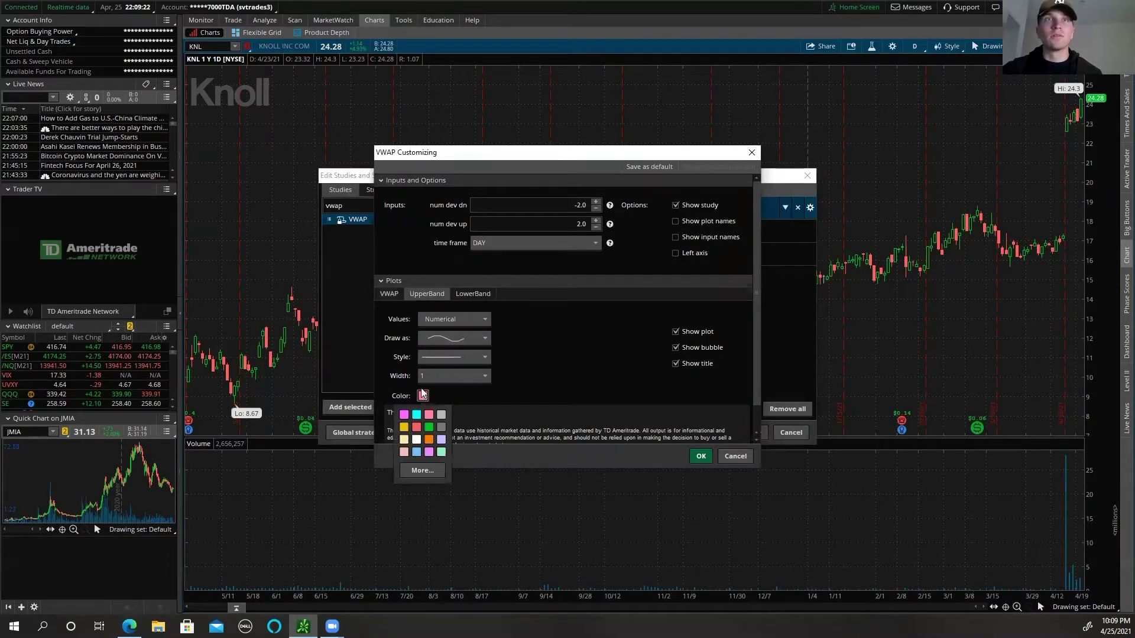
{"action": "left_click", "coordinate": [414, 472]}
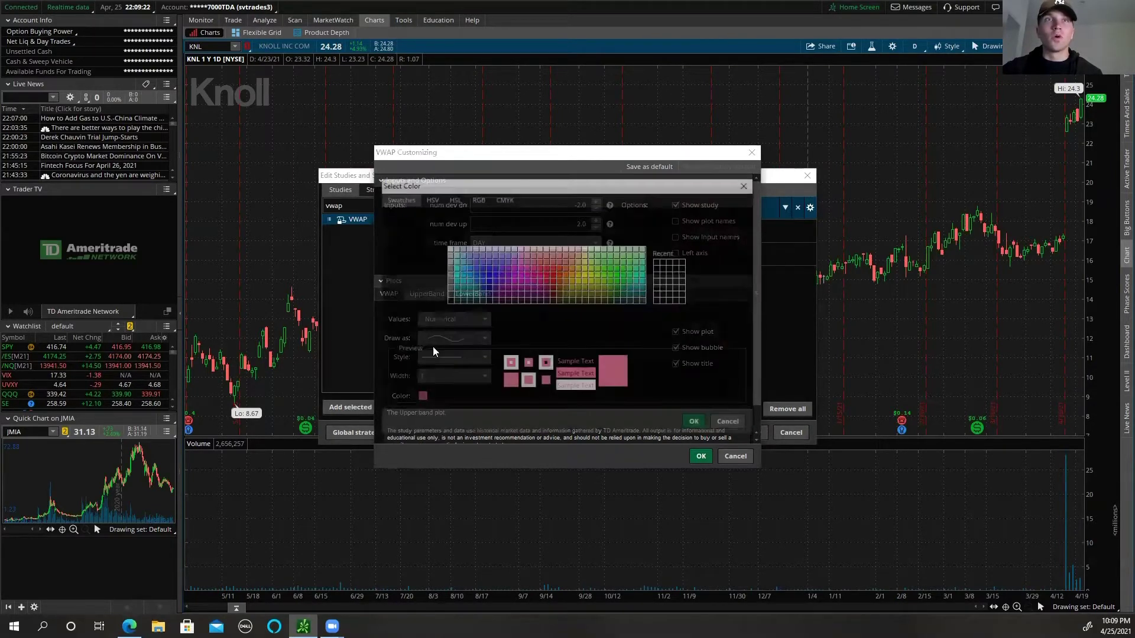
{"action": "left_click", "coordinate": [430, 199]}
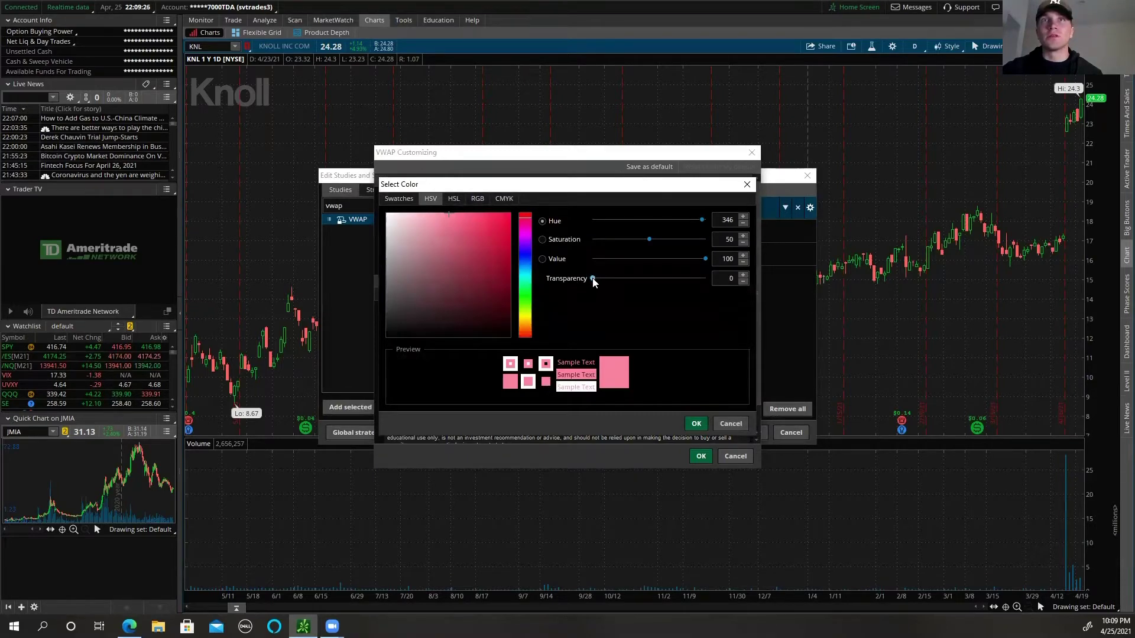
{"action": "left_click_drag", "start_coordinate": [592, 279], "coordinate": [739, 272]}
{"action": "left_click", "coordinate": [702, 427]}
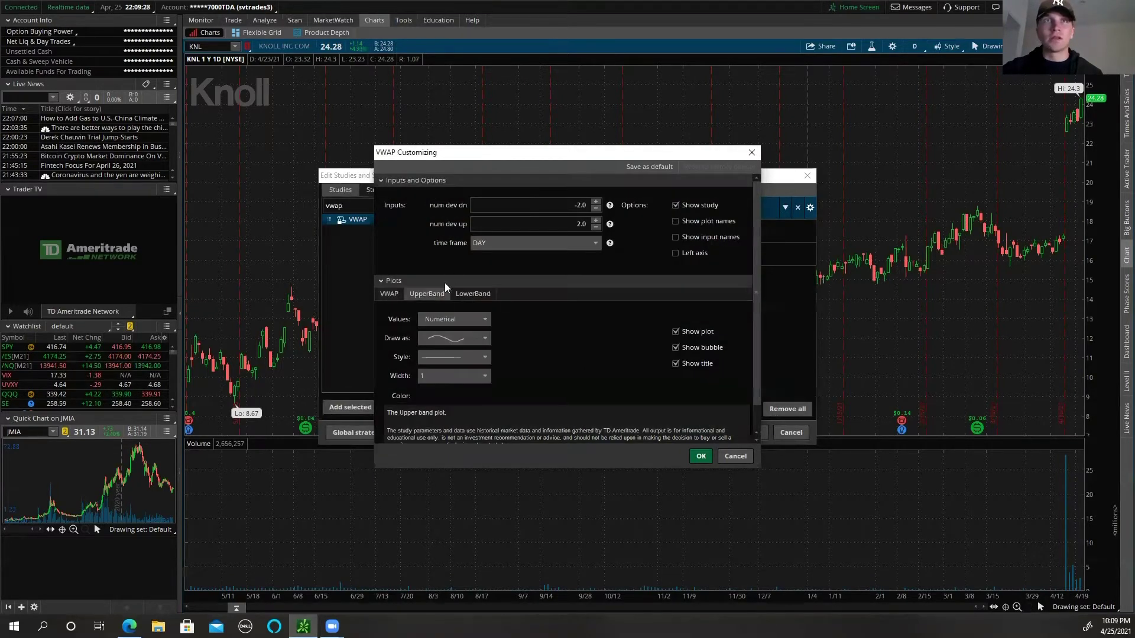
Make the VWAP LowerBand fully transparent and save the VWAP settings
{"action": "left_click", "coordinate": [456, 297]}
{"action": "left_click", "coordinate": [423, 395]}
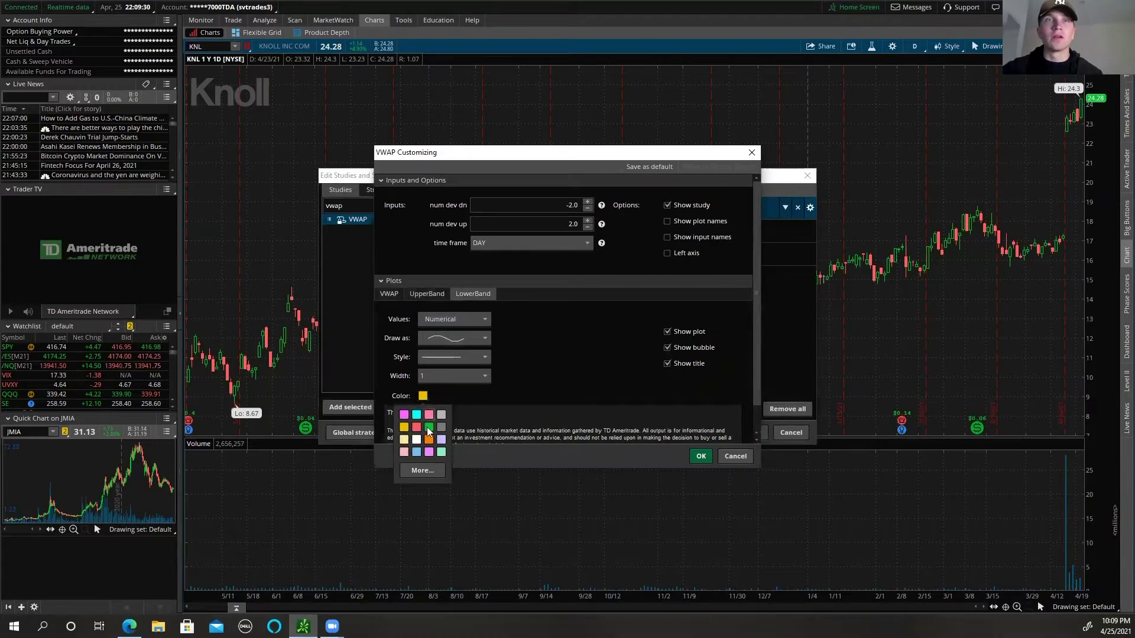
{"action": "left_click", "coordinate": [421, 471]}
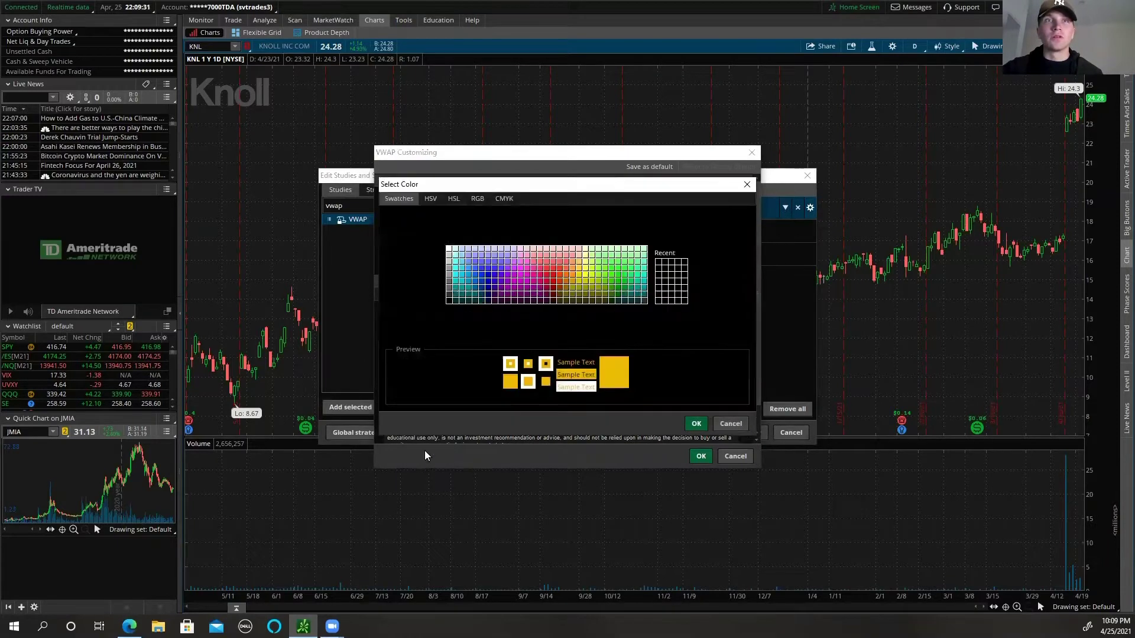
{"action": "left_click", "coordinate": [431, 200]}
{"action": "left_click_drag", "start_coordinate": [593, 278], "coordinate": [705, 278]}
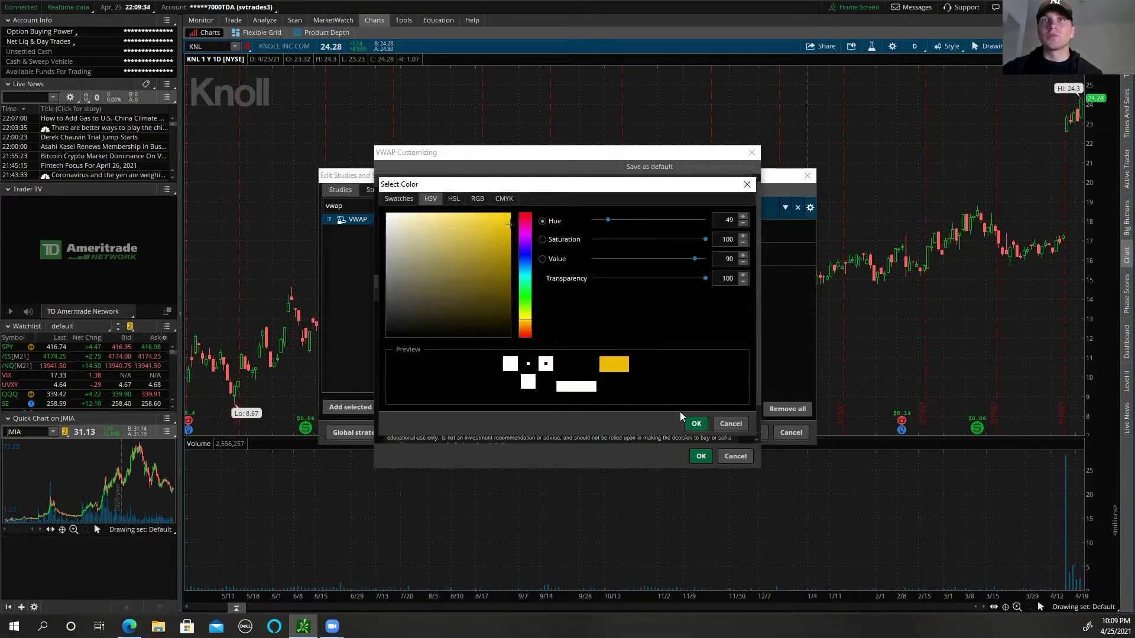
{"action": "left_click", "coordinate": [687, 426]}
{"action": "left_click", "coordinate": [701, 457]}
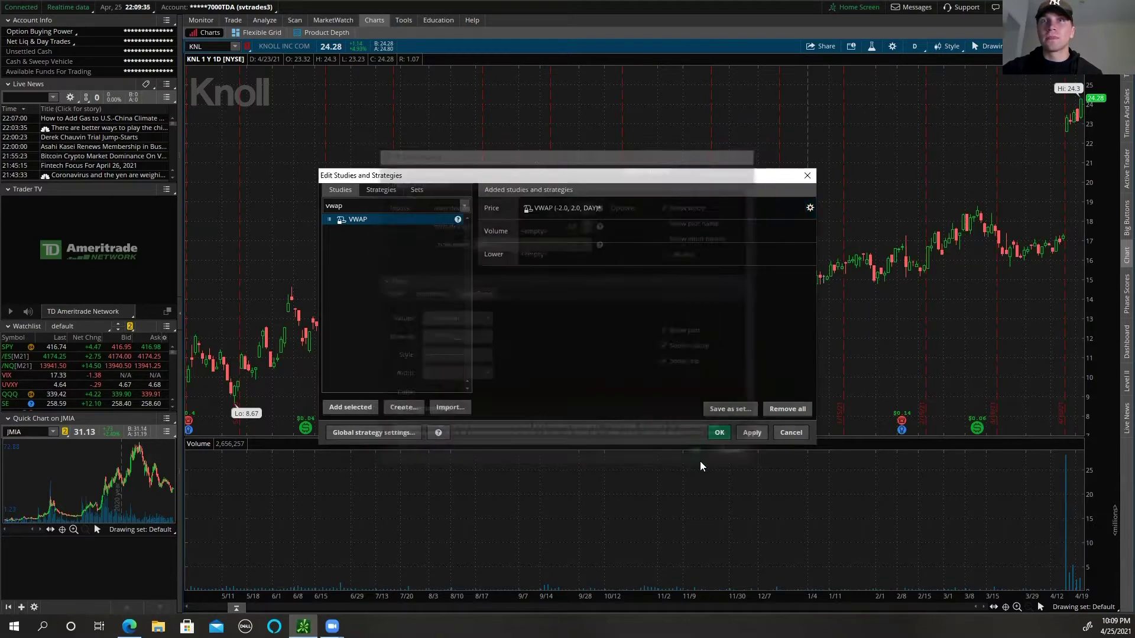
Apply VWAP to the chart, then add two MovAvgExponential studies found by searching 'expo'
{"action": "left_click", "coordinate": [747, 435]}
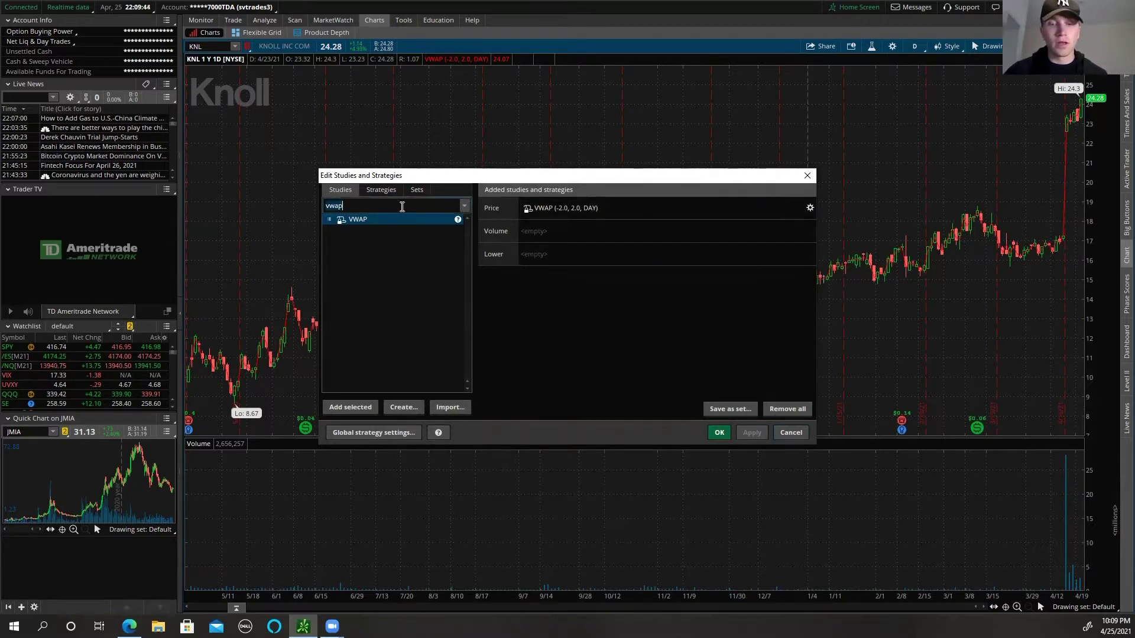
{"action": "key", "text": "BackSpace"}
{"action": "key", "text": "BackSpace"}
{"action": "key", "text": "BackSpace"}
{"action": "key", "text": "BackSpace"}
{"action": "type", "text": "expo"}
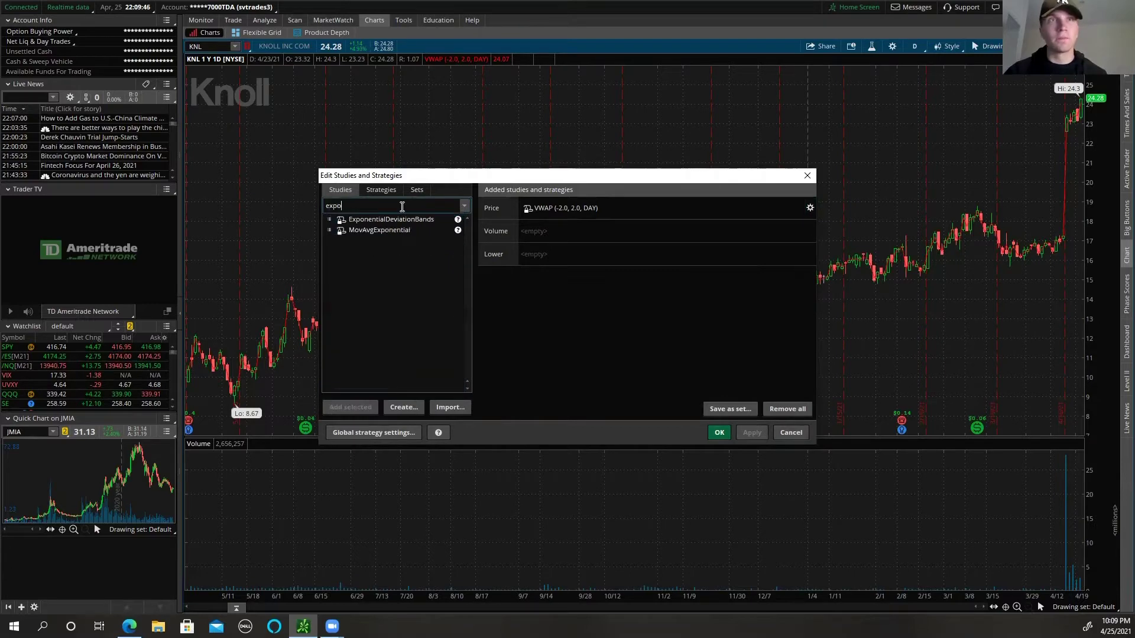
{"action": "left_click", "coordinate": [398, 231]}
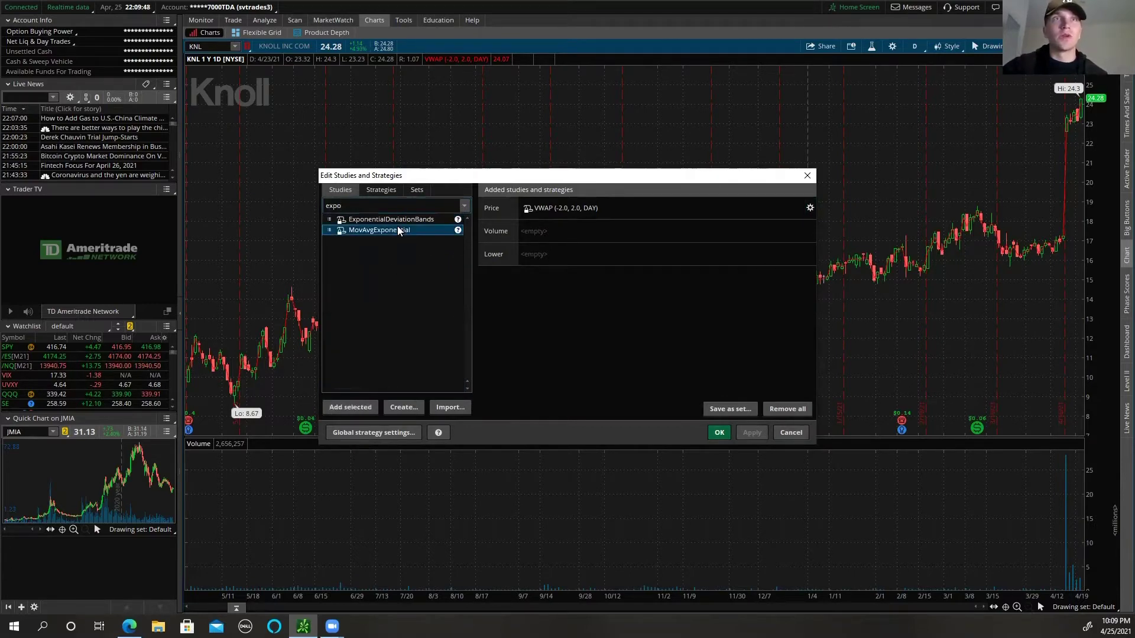
{"action": "left_click", "coordinate": [365, 411]}
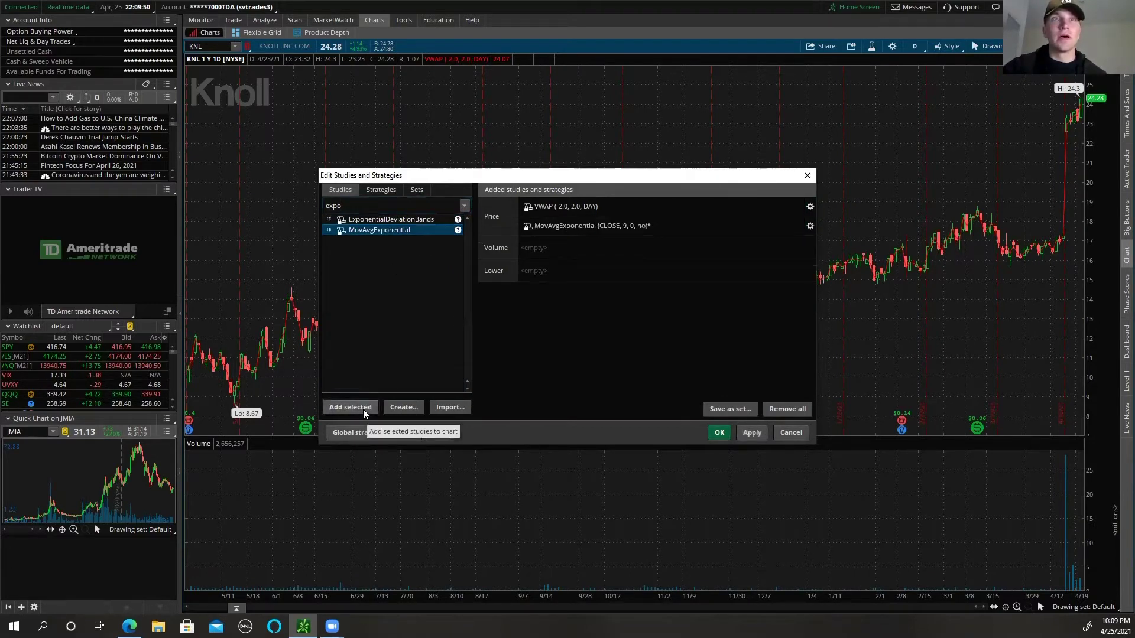
{"action": "left_click", "coordinate": [363, 409]}
Add a third EMA and set the three EMA lengths to 8, 21 and 55
{"action": "left_click", "coordinate": [363, 408]}
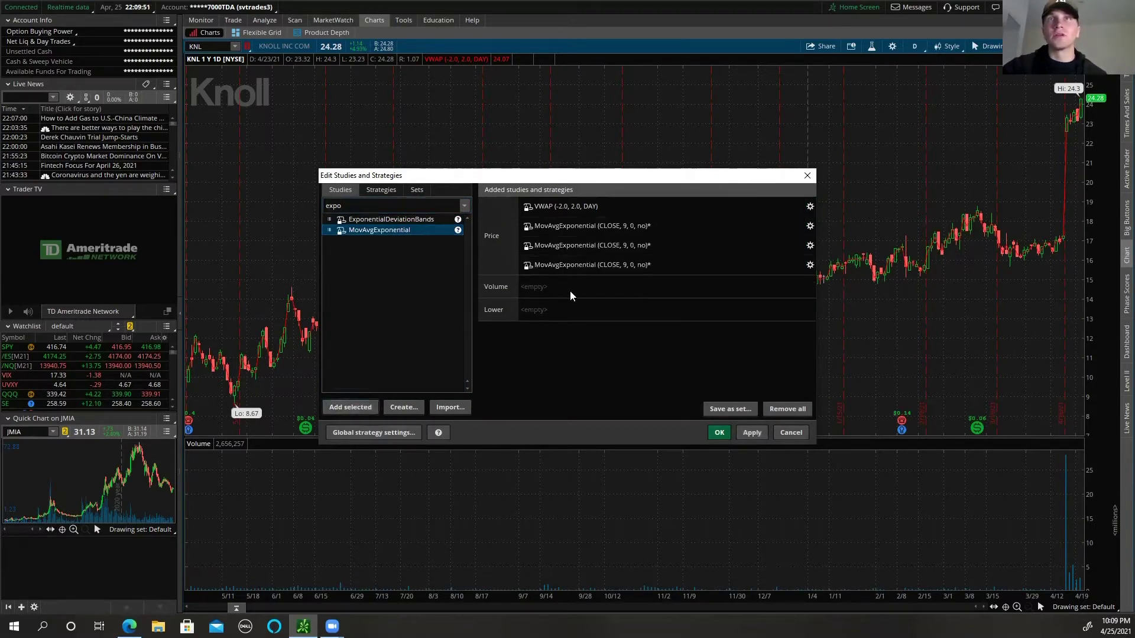
{"action": "left_click", "coordinate": [810, 226]}
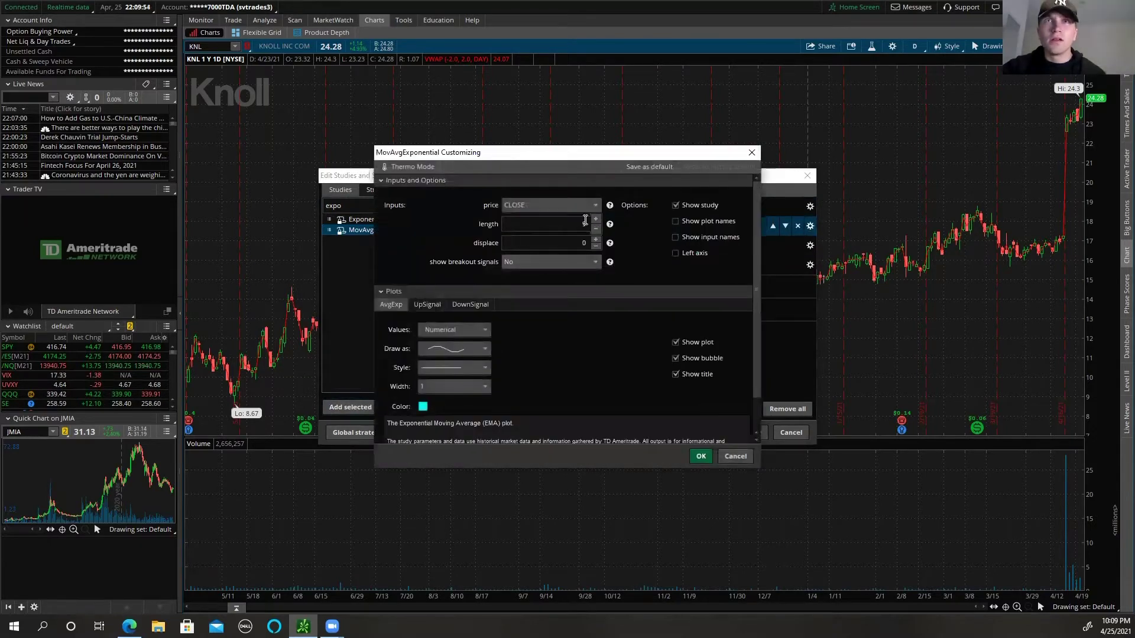
{"action": "type", "text": "8"}
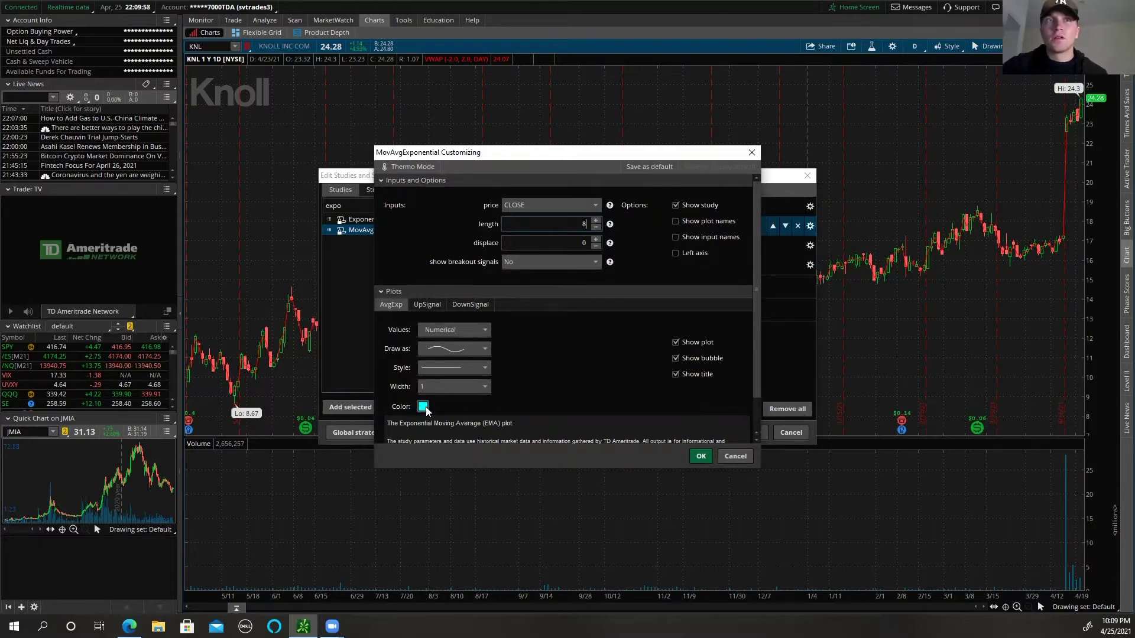
{"action": "left_click", "coordinate": [701, 456]}
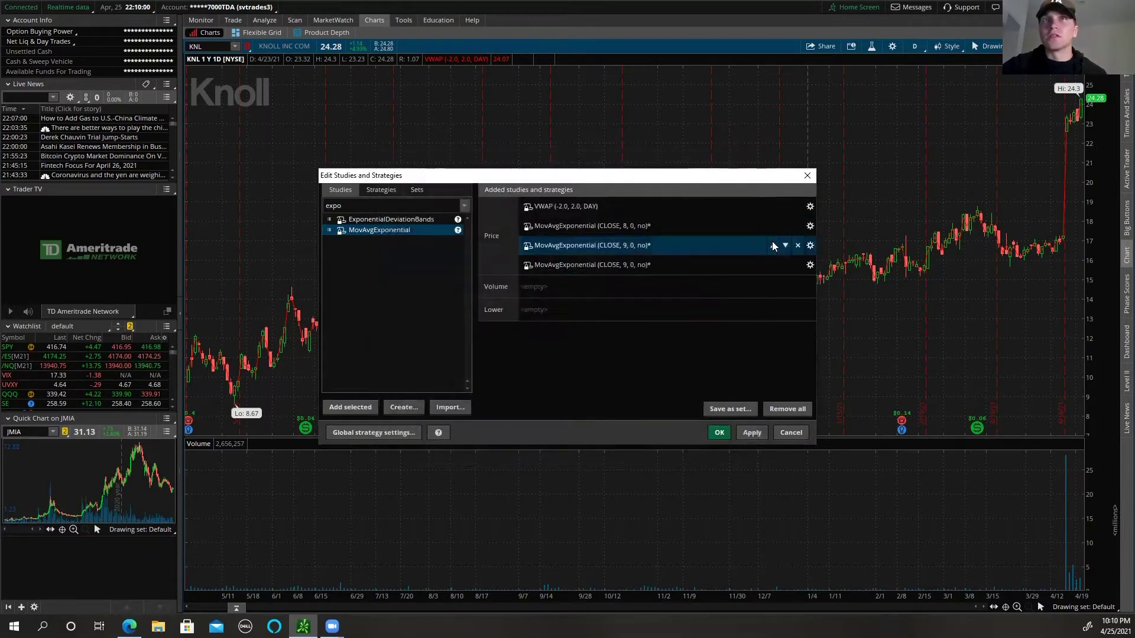
{"action": "left_click", "coordinate": [811, 247]}
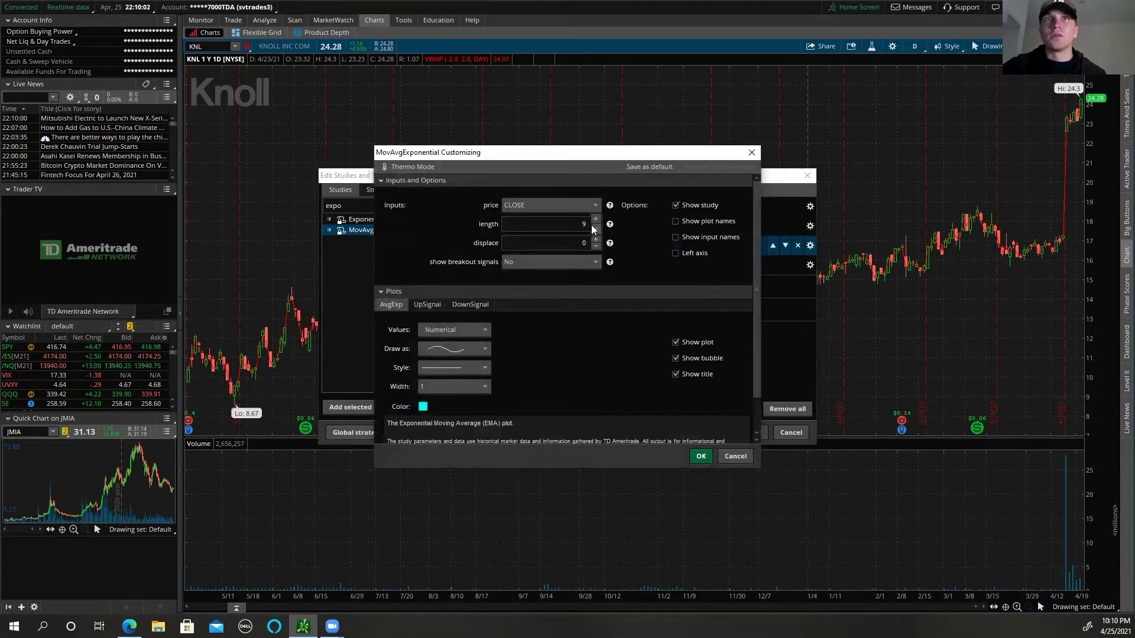
{"action": "type", "text": "21"}
{"action": "left_click", "coordinate": [701, 457]}
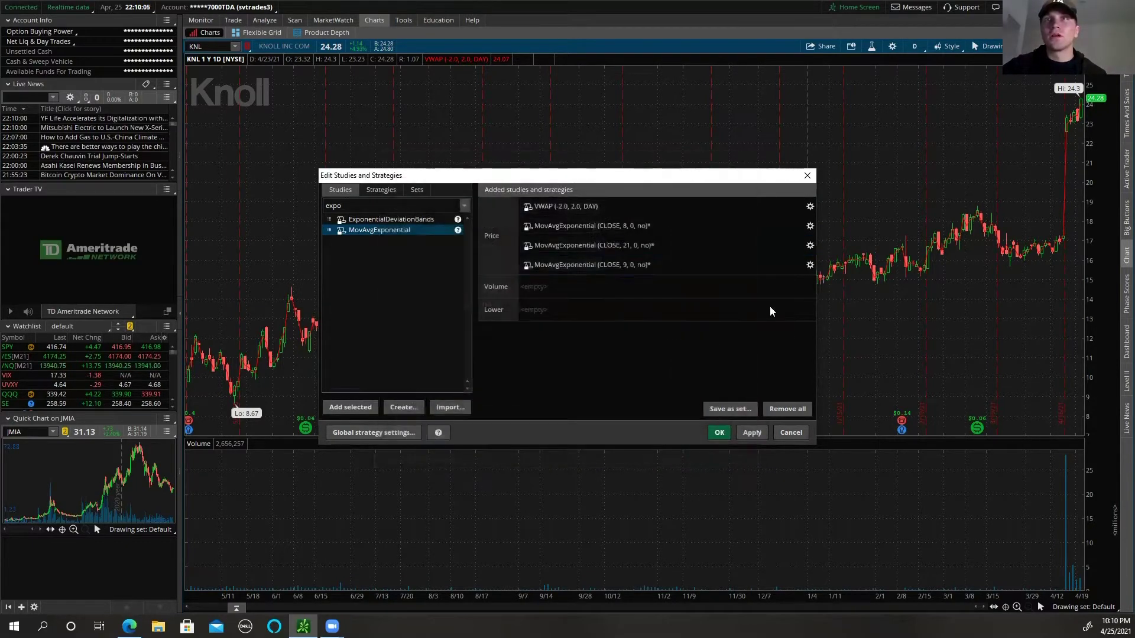
{"action": "left_click", "coordinate": [810, 266]}
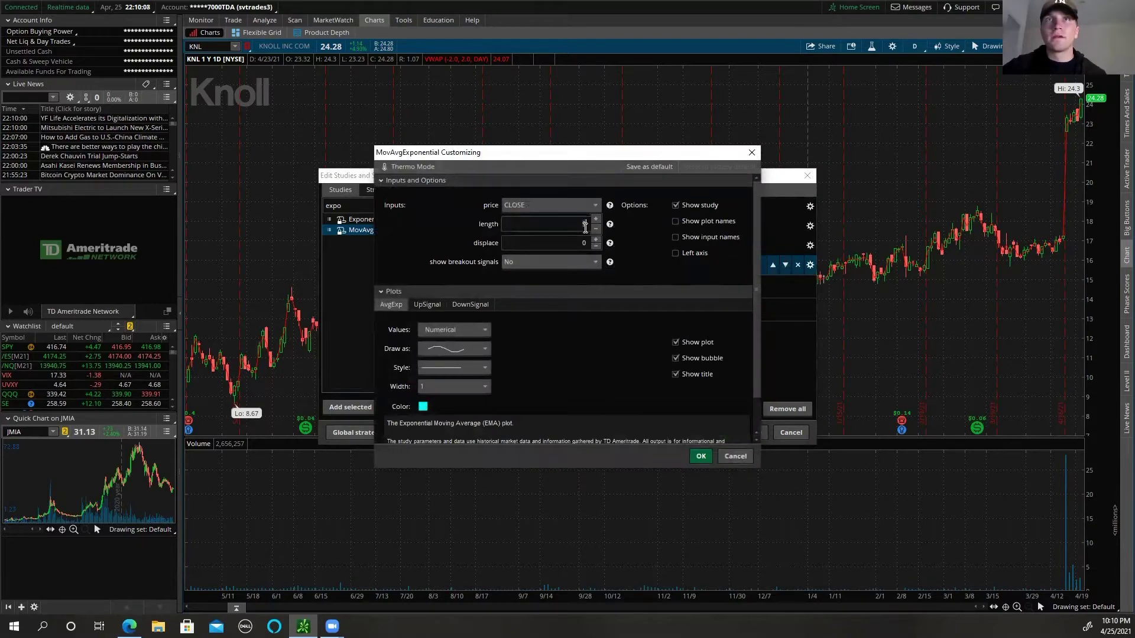
{"action": "type", "text": "55"}
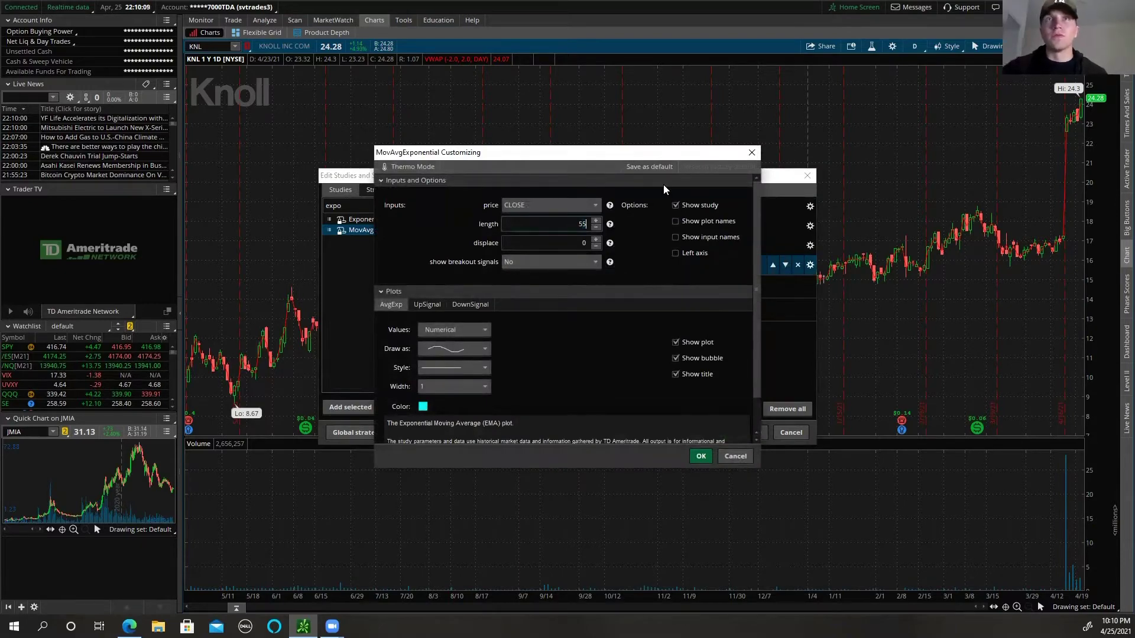
{"action": "left_click", "coordinate": [701, 457]}
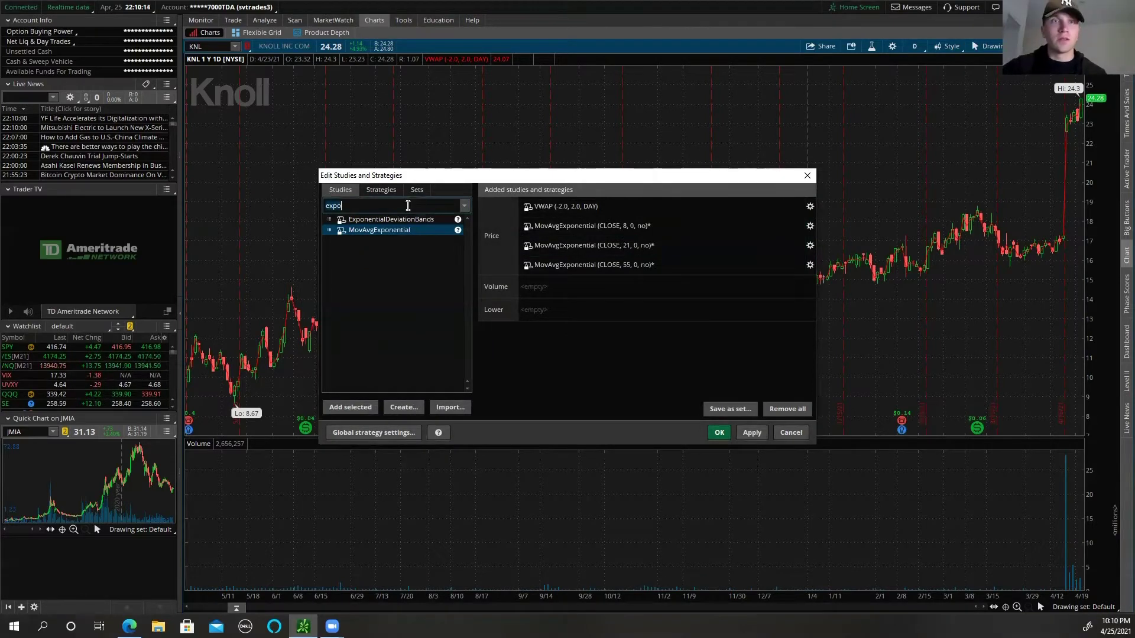
Search 'para' and add ParabolicSAR to the price studies
{"action": "key", "text": "BackSpace"}
{"action": "key", "text": "BackSpace"}
{"action": "key", "text": "BackSpace"}
{"action": "key", "text": "BackSpace"}
{"action": "type", "text": "paar"}
{"action": "key", "text": "BackSpace"}
{"action": "key", "text": "BackSpace"}
{"action": "type", "text": "ra"}
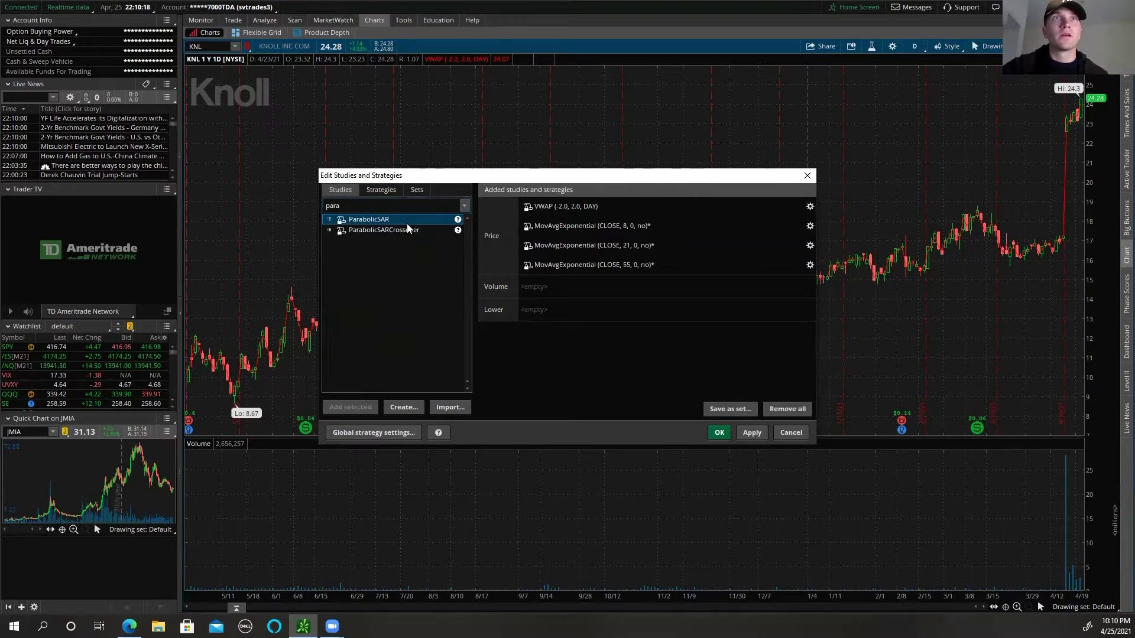
{"action": "left_click", "coordinate": [355, 410]}
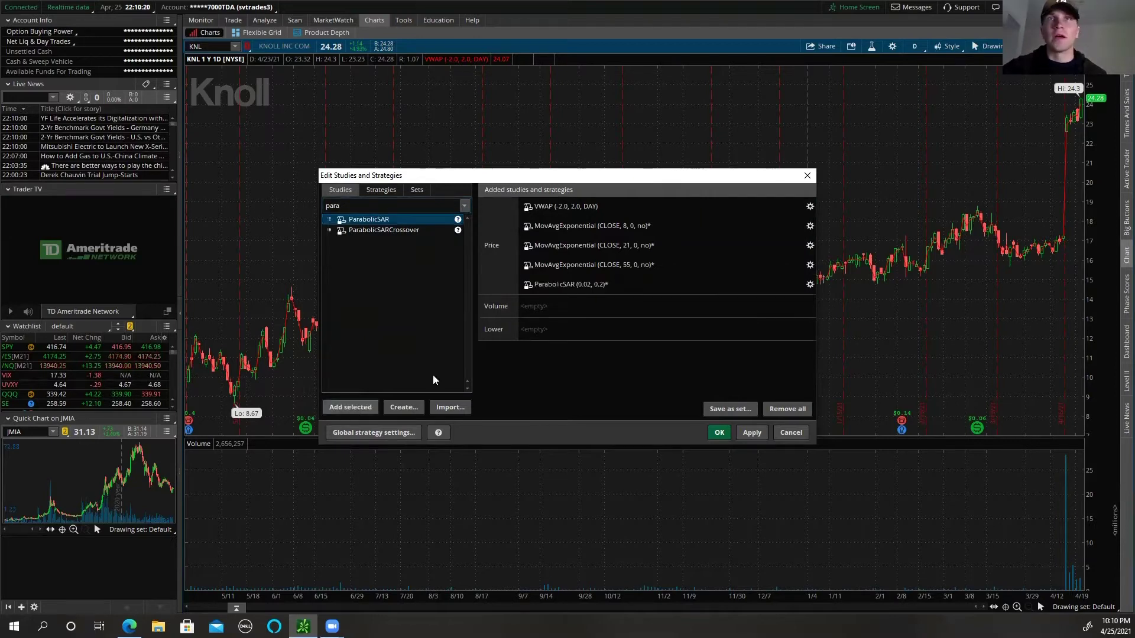
Colour the ParabolicSAR dots white and save its settings
{"action": "left_click", "coordinate": [810, 284]}
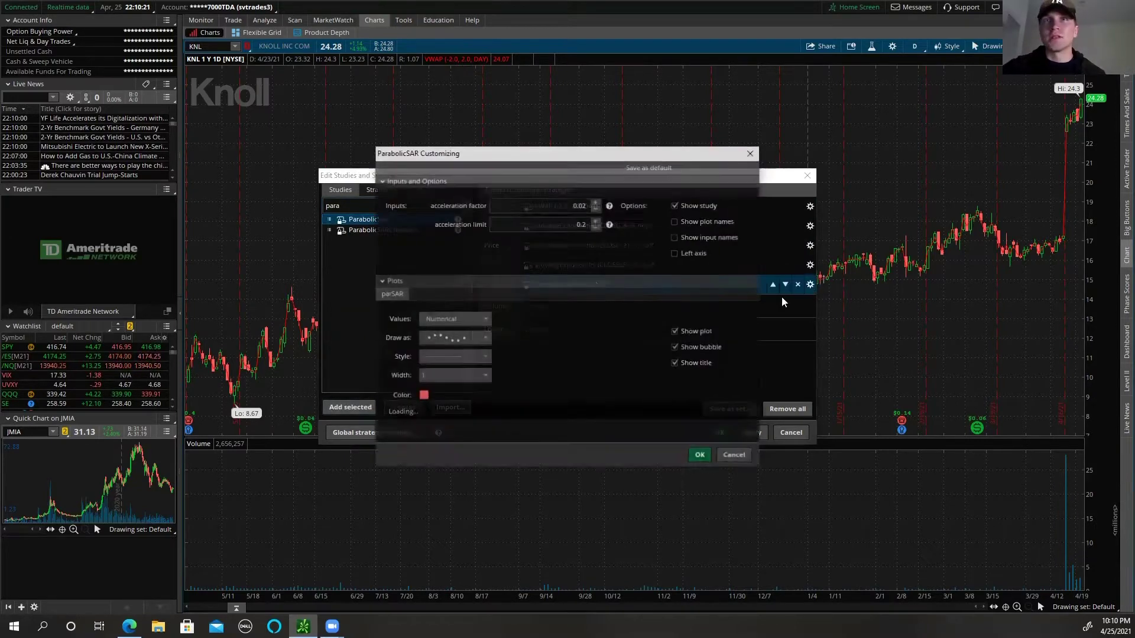
{"action": "left_click", "coordinate": [423, 397]}
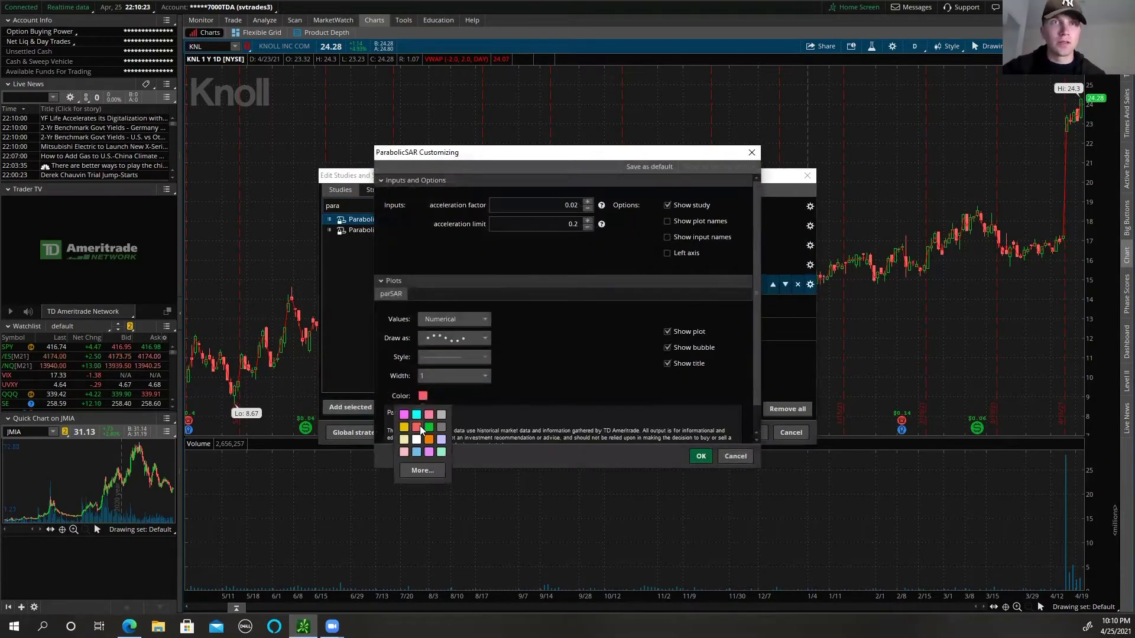
{"action": "left_click", "coordinate": [421, 470]}
{"action": "left_click", "coordinate": [448, 249]}
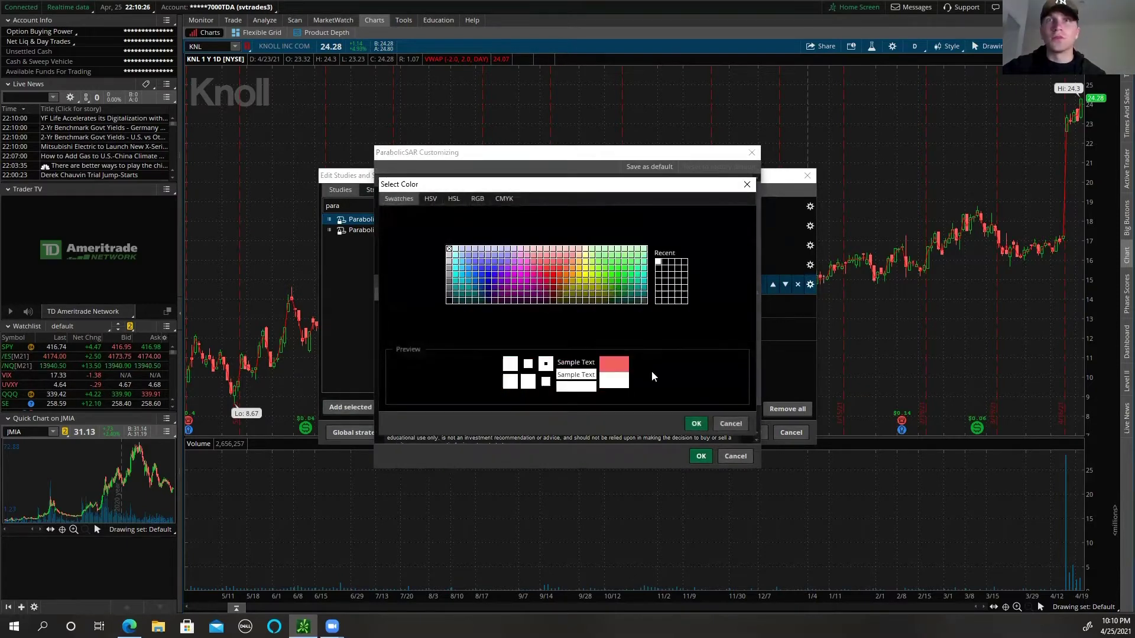
{"action": "left_click", "coordinate": [693, 423]}
{"action": "left_click", "coordinate": [699, 457]}
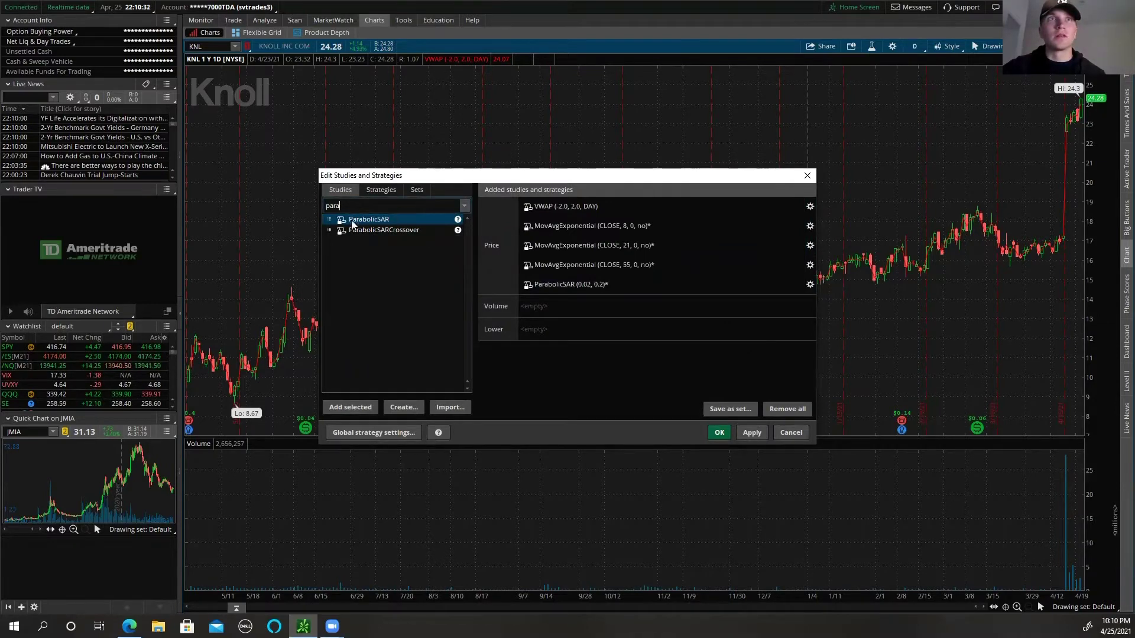
Add the RSI study as a lower study
{"action": "type", "text": "rsi"}
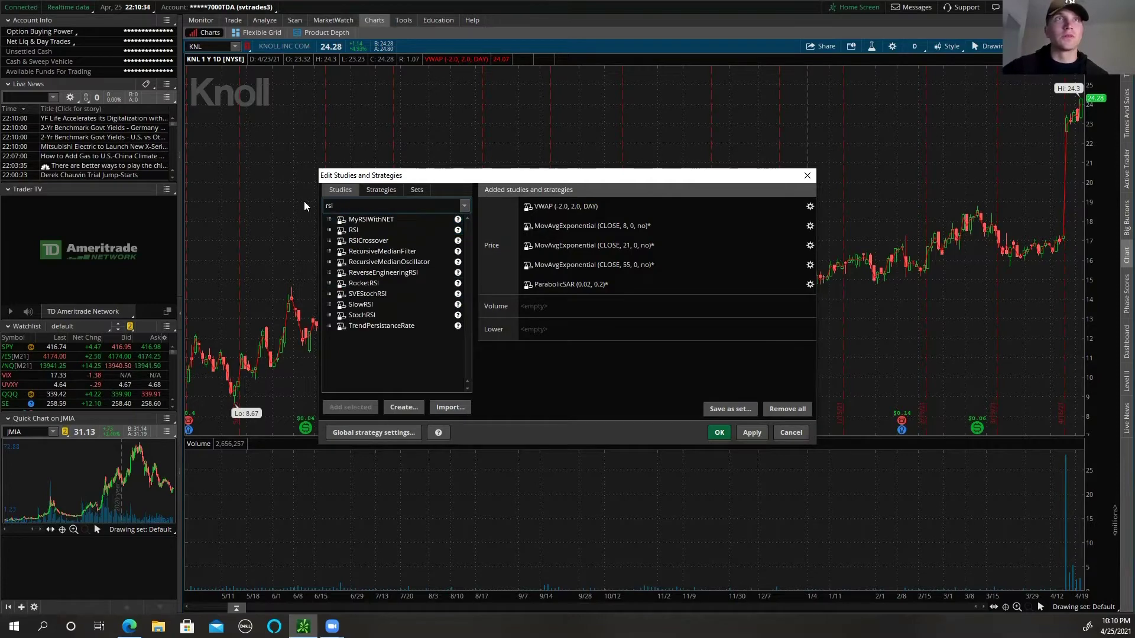
{"action": "left_click", "coordinate": [389, 230]}
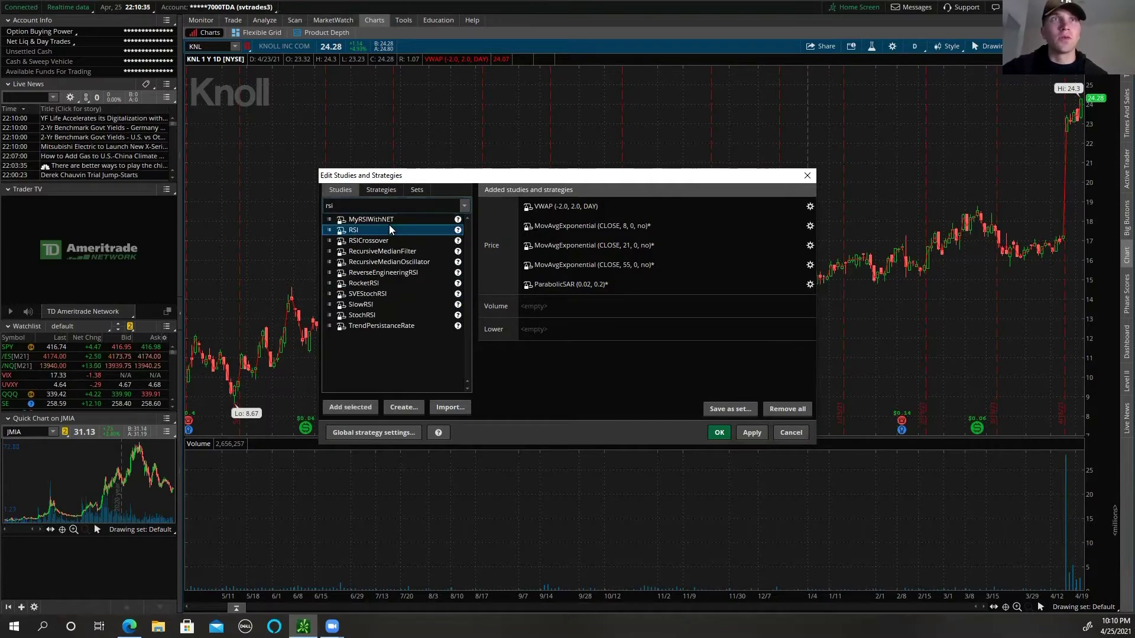
{"action": "left_click", "coordinate": [350, 408]}
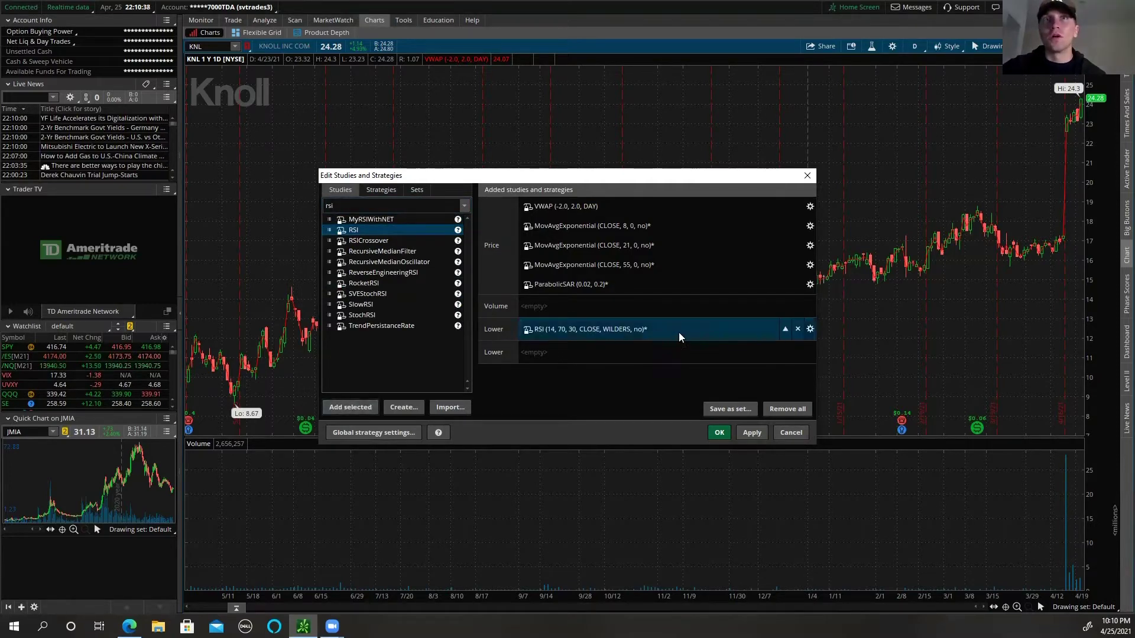
Add TTM_Squeeze as a lower study and merge it into RSI's pane
{"action": "left_click", "coordinate": [396, 202]}
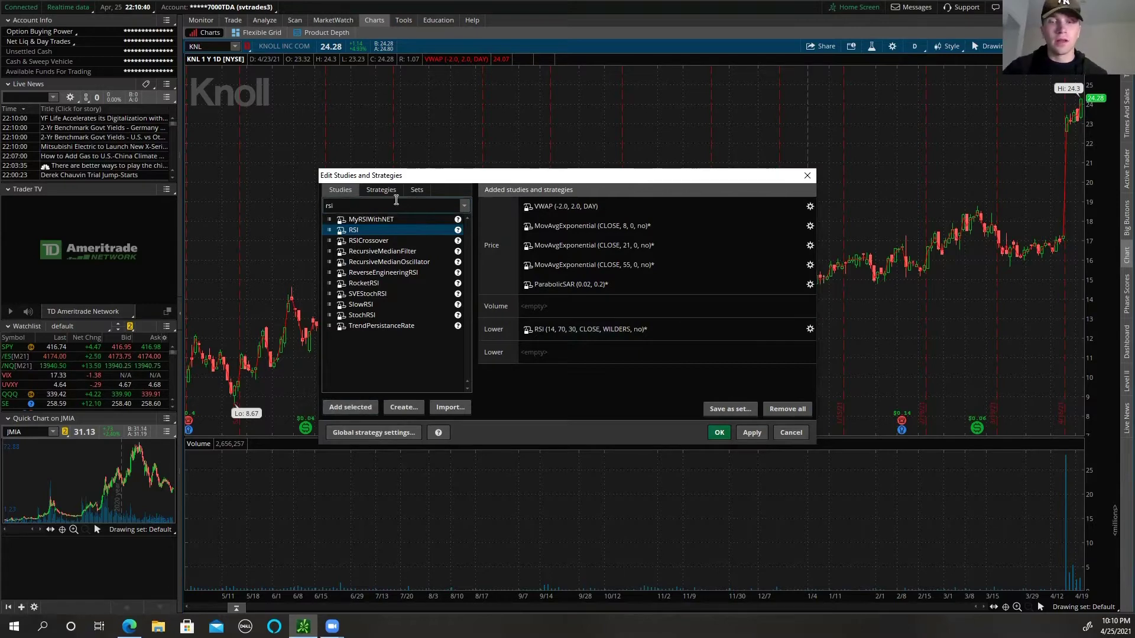
{"action": "key", "text": "BackSpace"}
{"action": "key", "text": "BackSpace"}
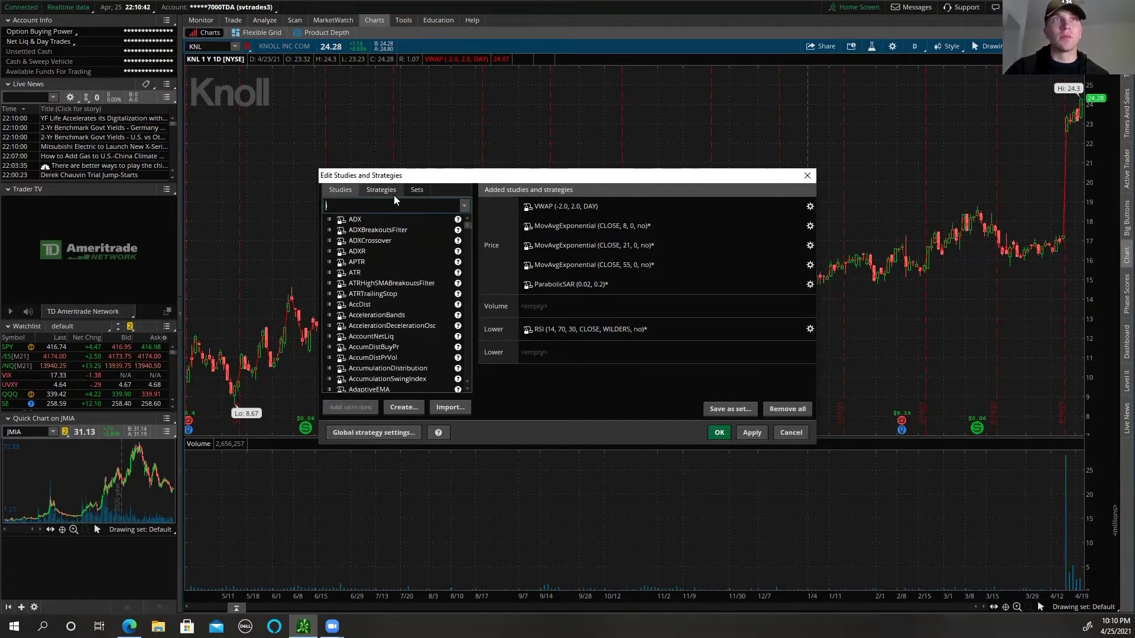
{"action": "type", "text": "ttm"}
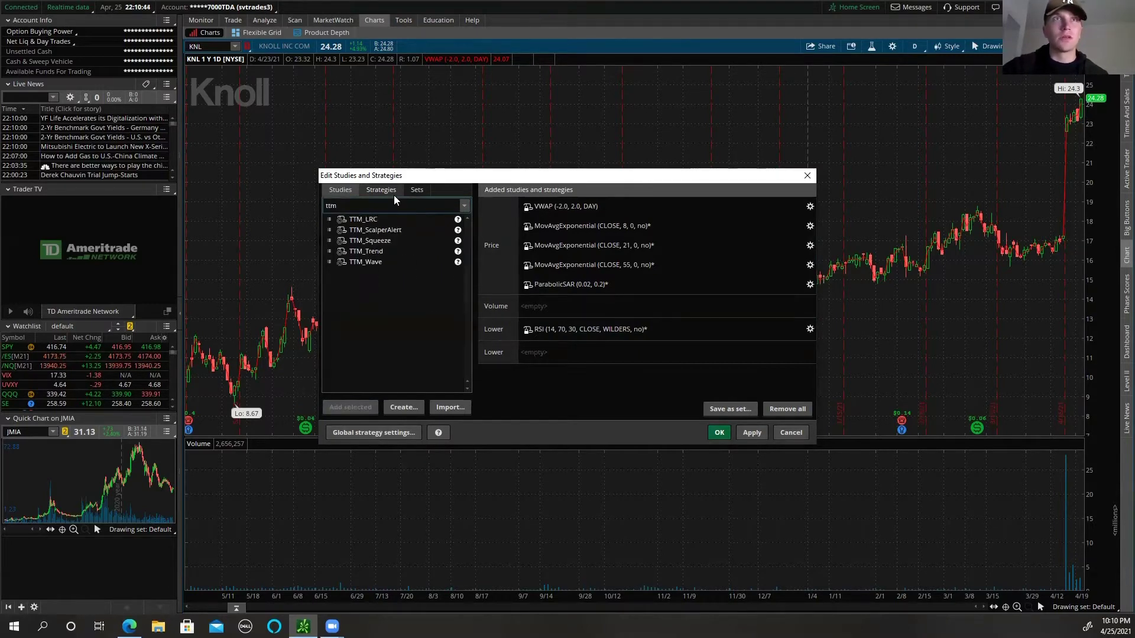
{"action": "left_click", "coordinate": [386, 241]}
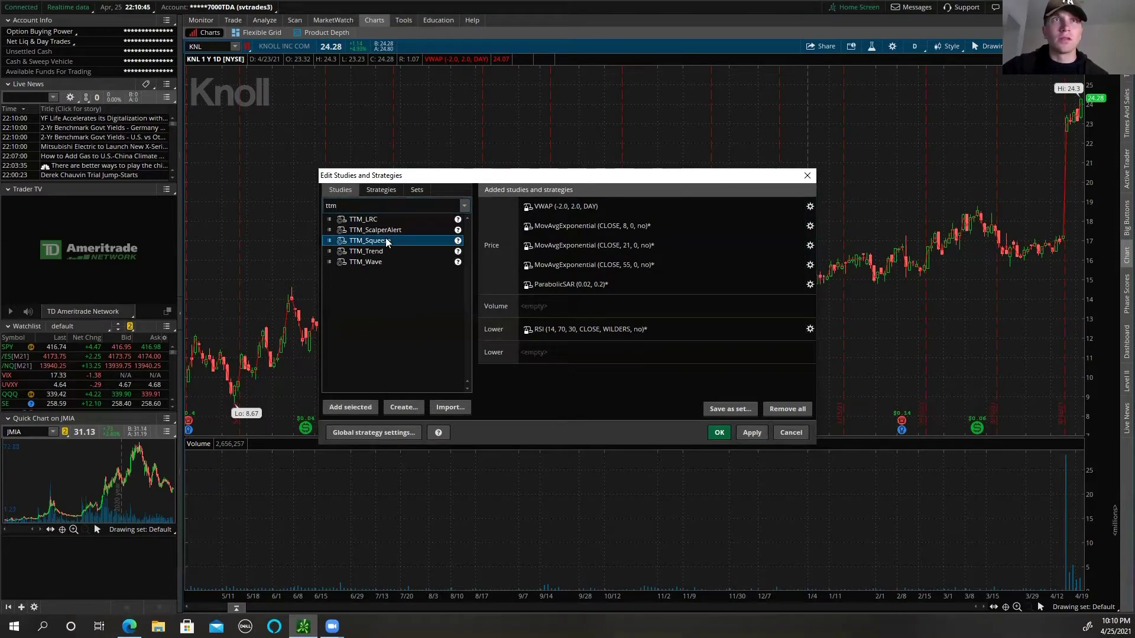
{"action": "left_click", "coordinate": [357, 408]}
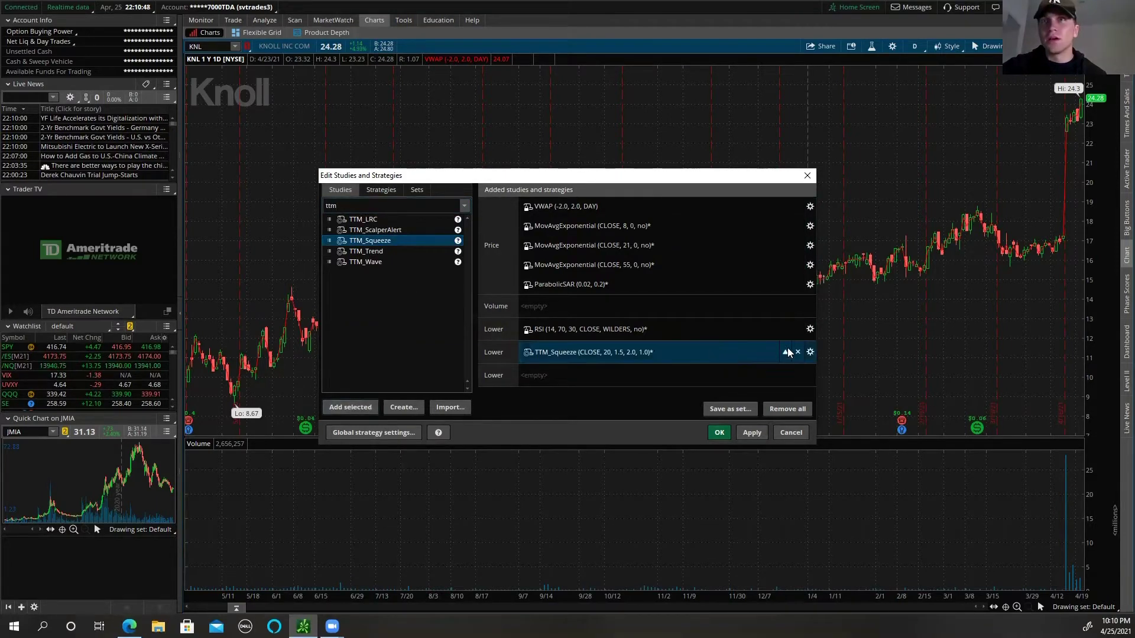
{"action": "left_click", "coordinate": [785, 353]}
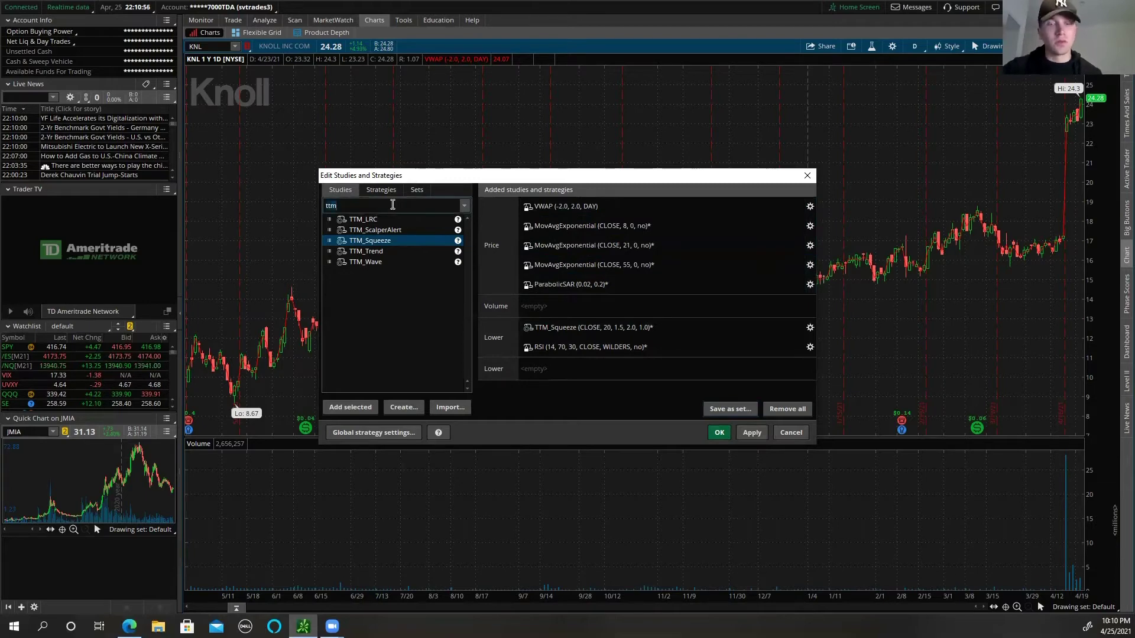
Search 'bol' and add BollingerBands to the price studies
{"action": "type", "text": "bol"}
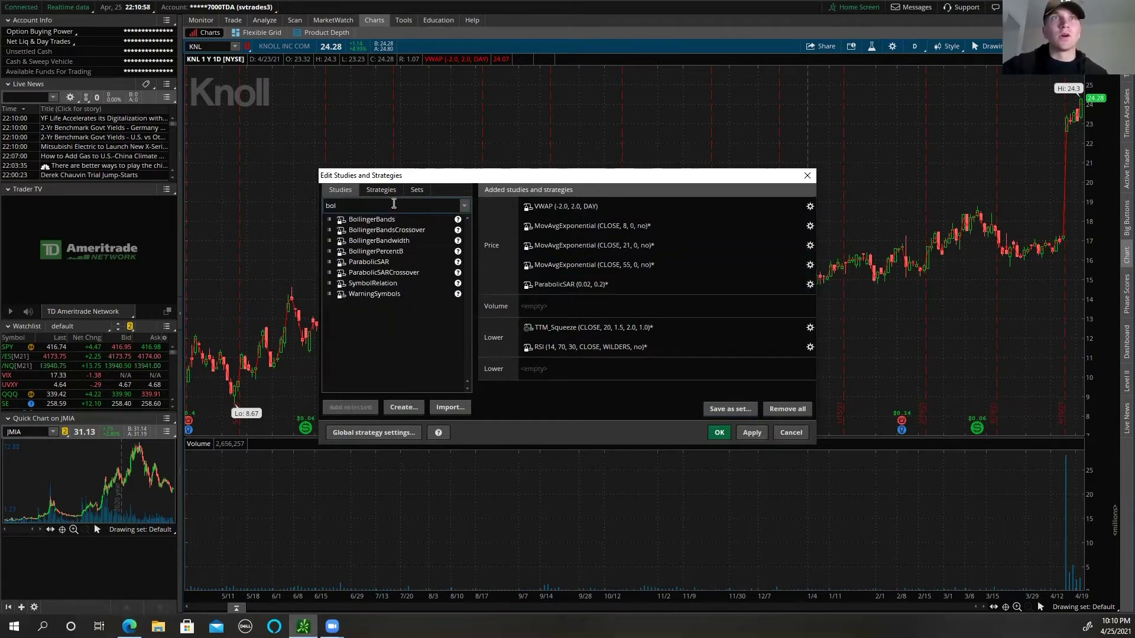
{"action": "left_click", "coordinate": [392, 222]}
{"action": "left_click", "coordinate": [350, 407]}
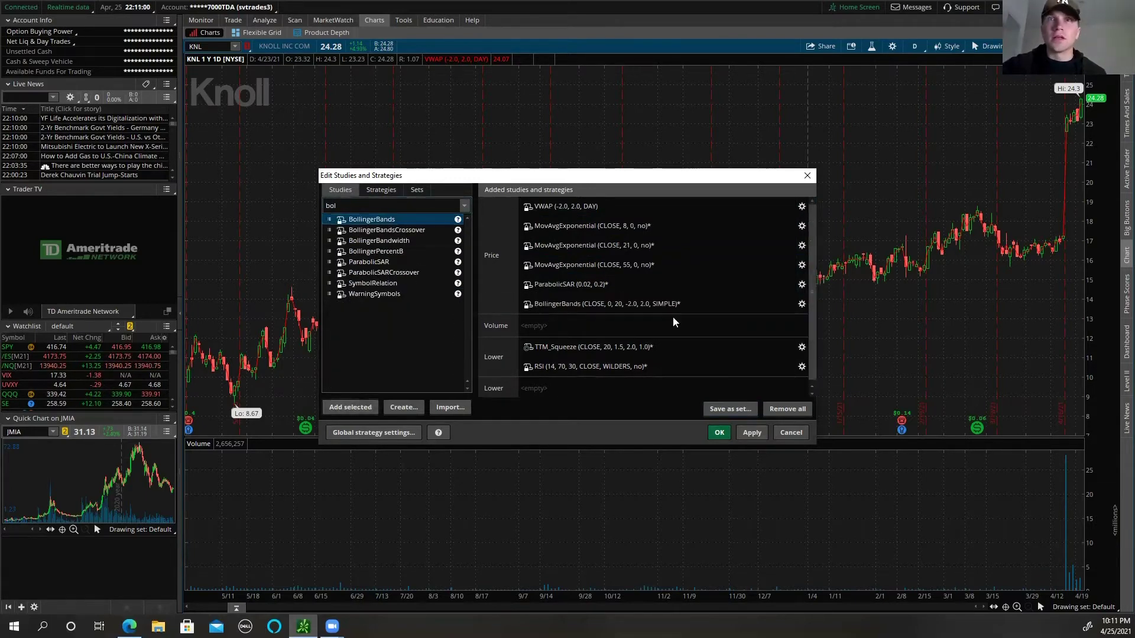
Give the BollingerBands lower and upper bands new palette colours and save
{"action": "left_click", "coordinate": [802, 304]}
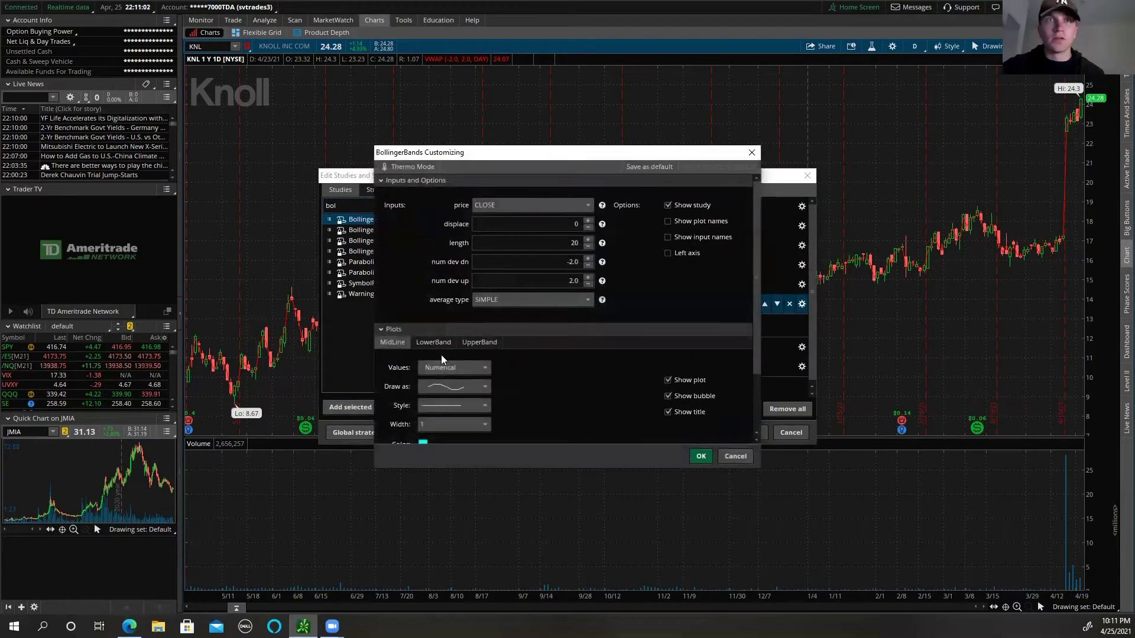
{"action": "scroll", "coordinate": [440, 356], "scroll_direction": "down", "scroll_amount": 3}
{"action": "left_click", "coordinate": [447, 285]}
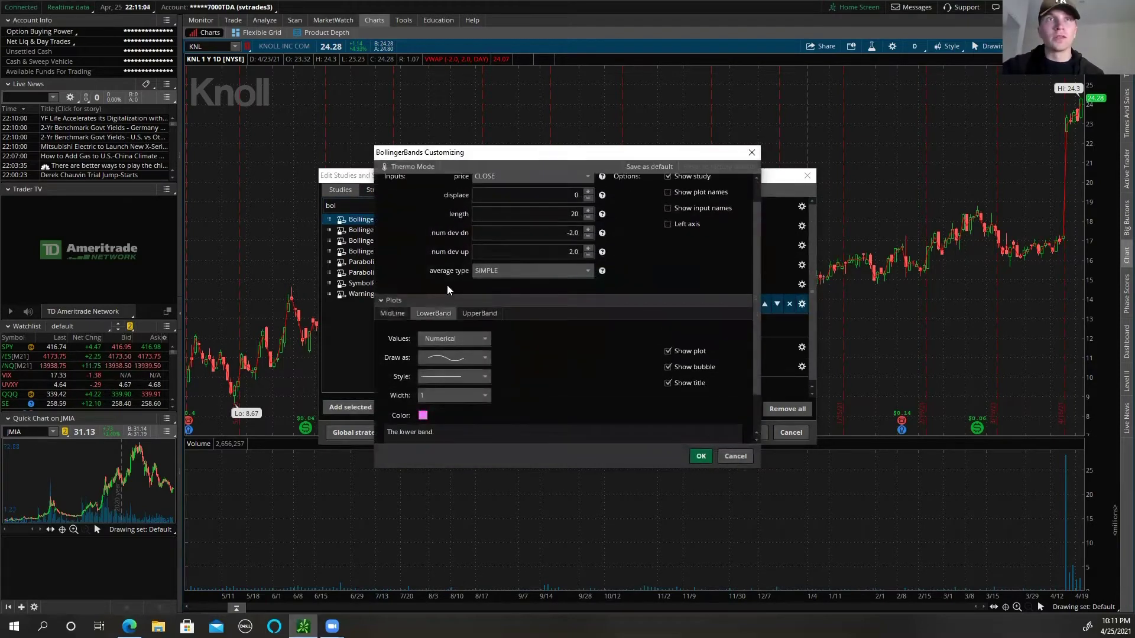
{"action": "scroll", "coordinate": [437, 331], "scroll_direction": "down", "scroll_amount": 2}
{"action": "left_click", "coordinate": [423, 370]}
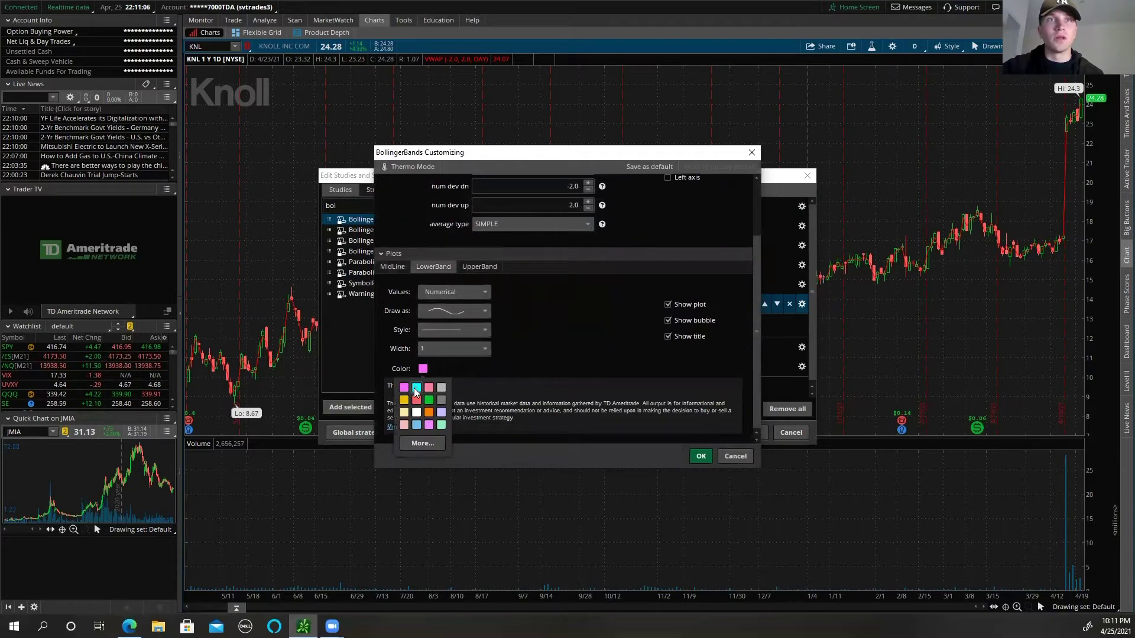
{"action": "left_click", "coordinate": [417, 388]}
{"action": "left_click", "coordinate": [481, 266]}
{"action": "left_click", "coordinate": [422, 416]}
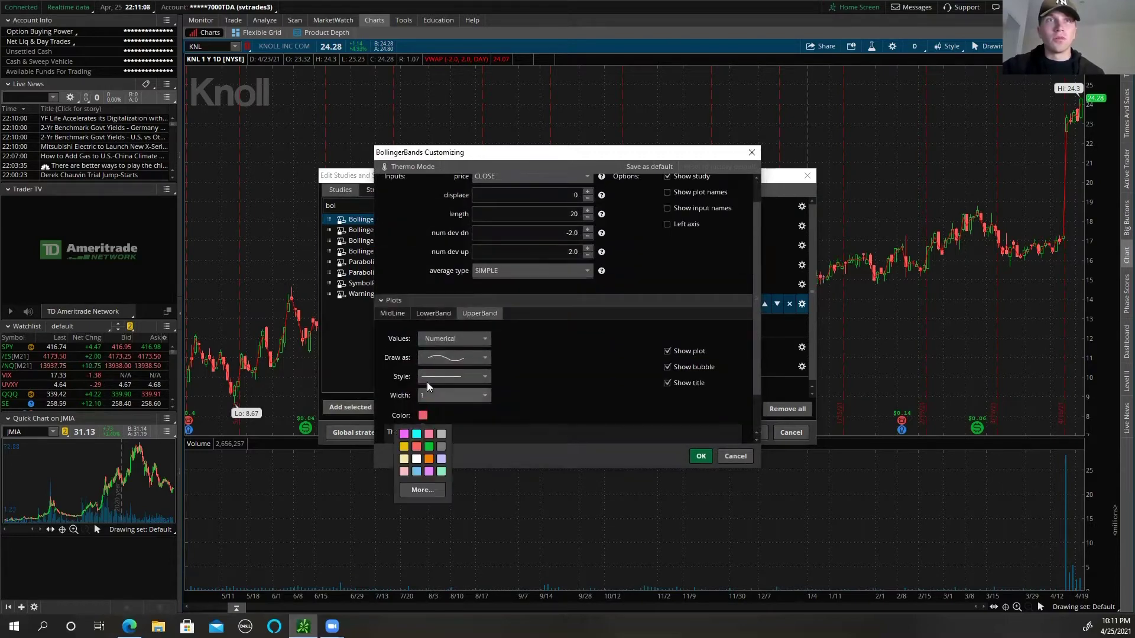
{"action": "left_click", "coordinate": [417, 434]}
{"action": "scroll", "coordinate": [461, 408], "scroll_direction": "down", "scroll_amount": 1}
{"action": "left_click", "coordinate": [700, 456]}
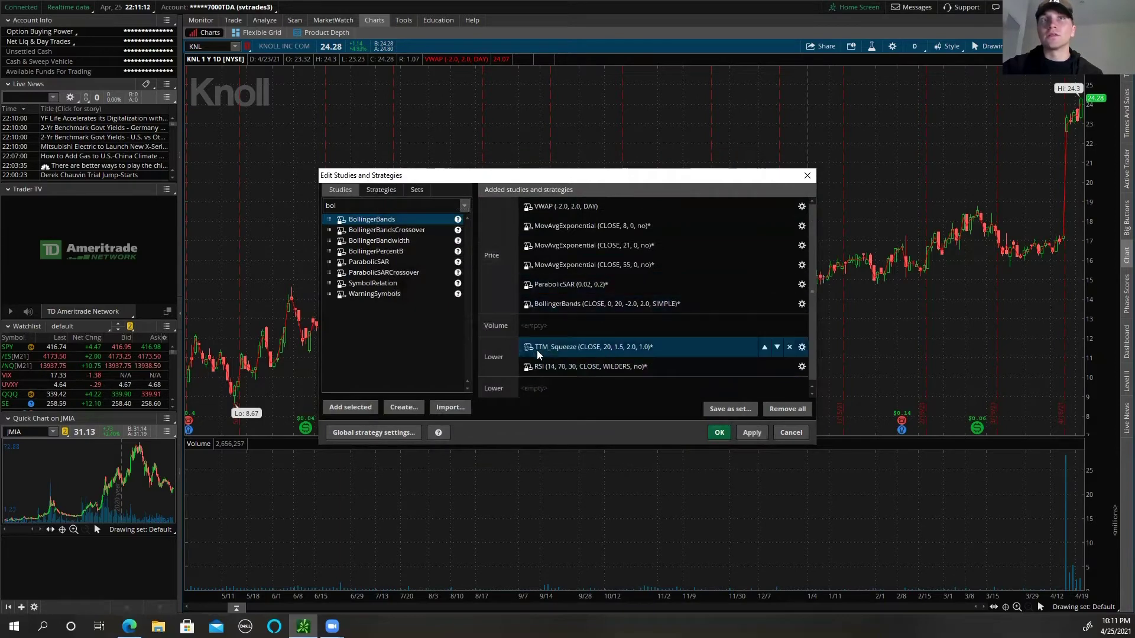
Apply all studies to KNL's chart, zoom to early March–late April, and reopen the study editor
{"action": "left_click", "coordinate": [744, 436]}
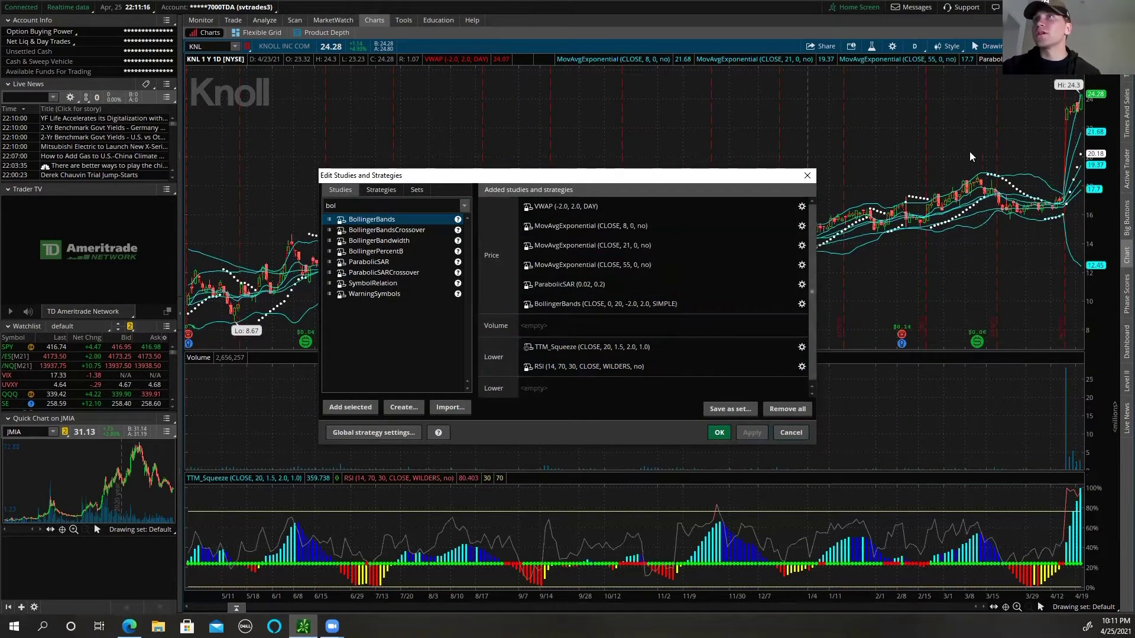
{"action": "left_click", "coordinate": [718, 434]}
{"action": "left_click_drag", "start_coordinate": [964, 159], "coordinate": [1086, 161]}
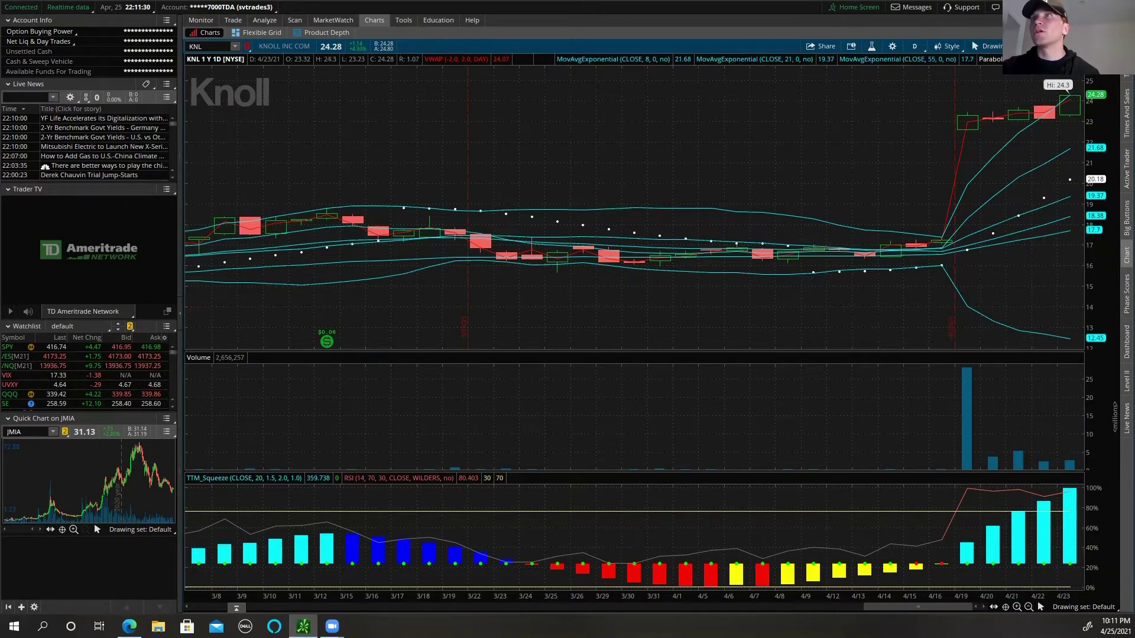
{"action": "left_click", "coordinate": [1038, 46]}
{"action": "left_click", "coordinate": [1028, 96]}
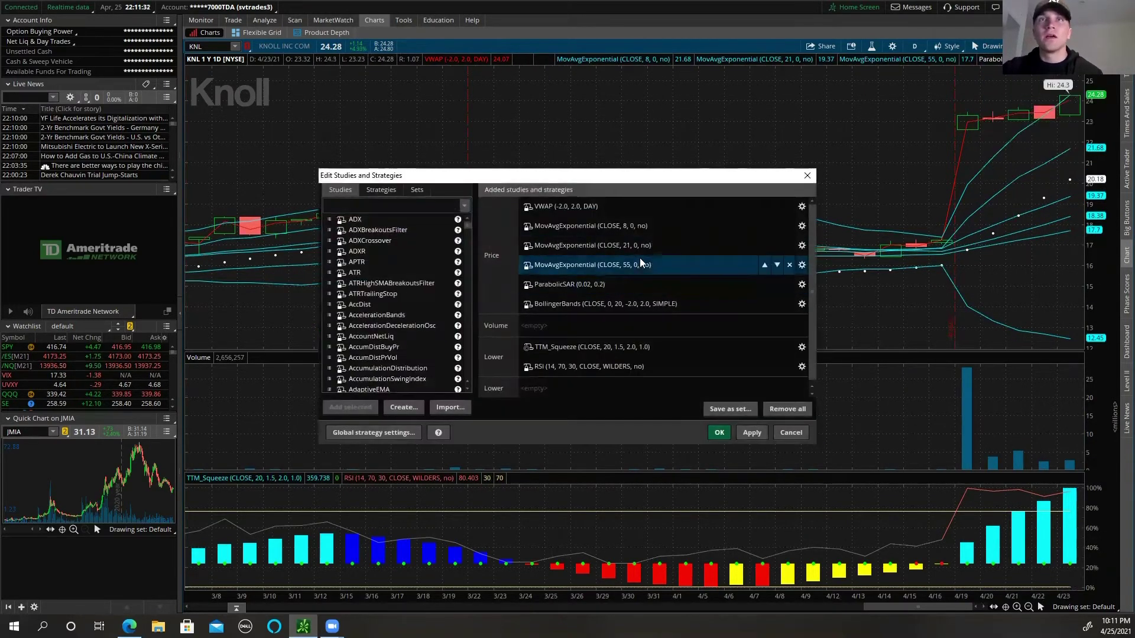
Make the 8-period EMA line white
{"action": "left_click", "coordinate": [802, 226]}
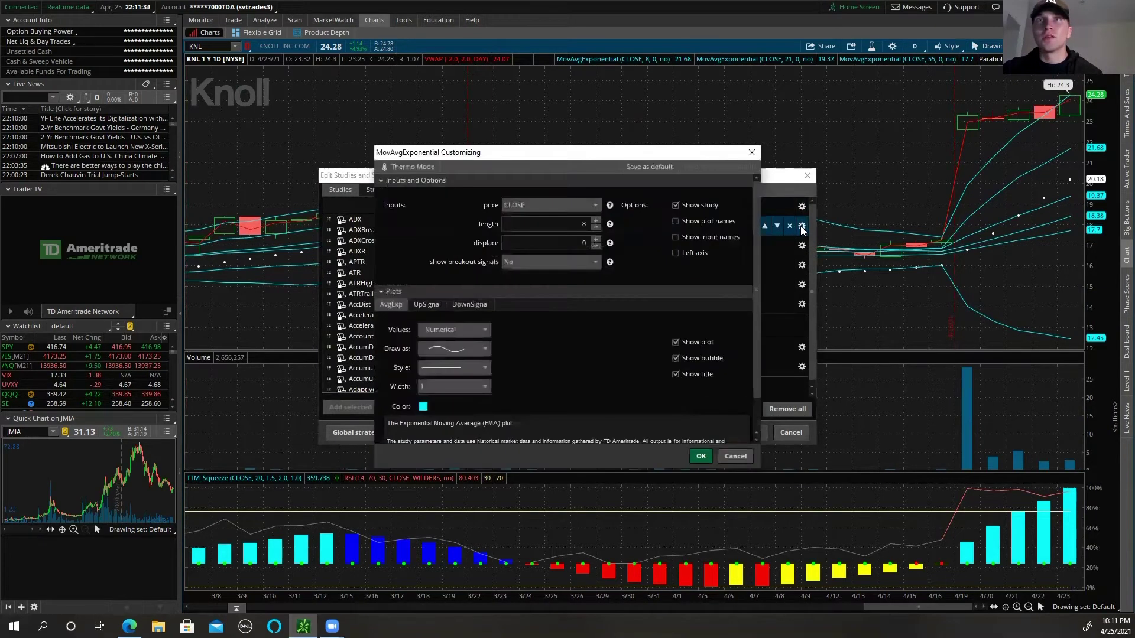
{"action": "left_click", "coordinate": [423, 407]}
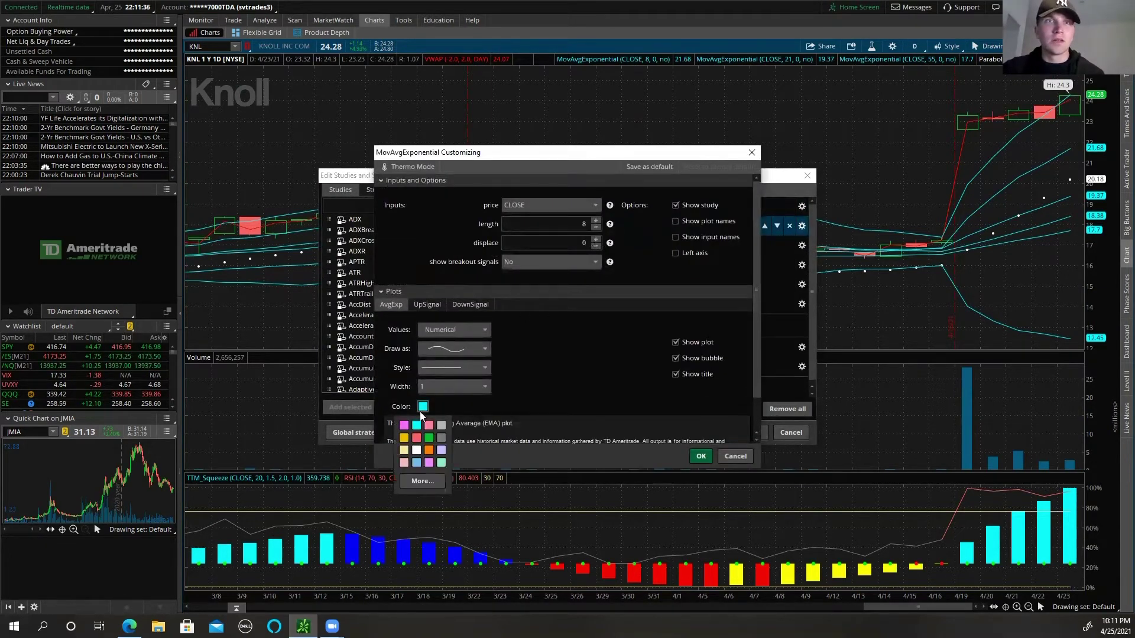
{"action": "left_click", "coordinate": [423, 482]}
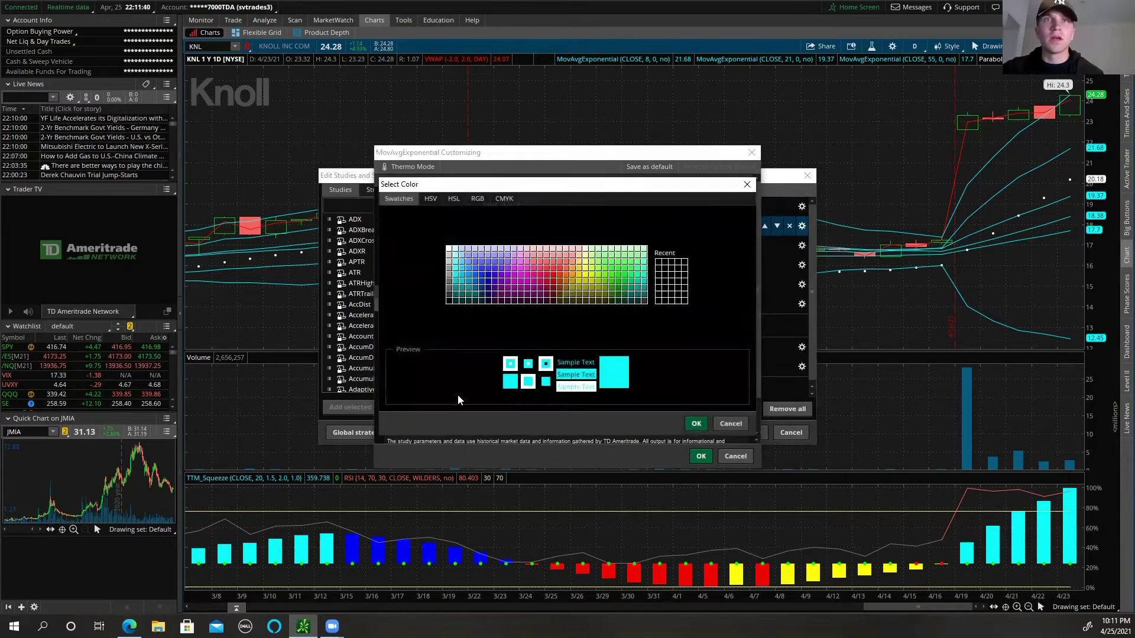
{"action": "left_click", "coordinate": [449, 250]}
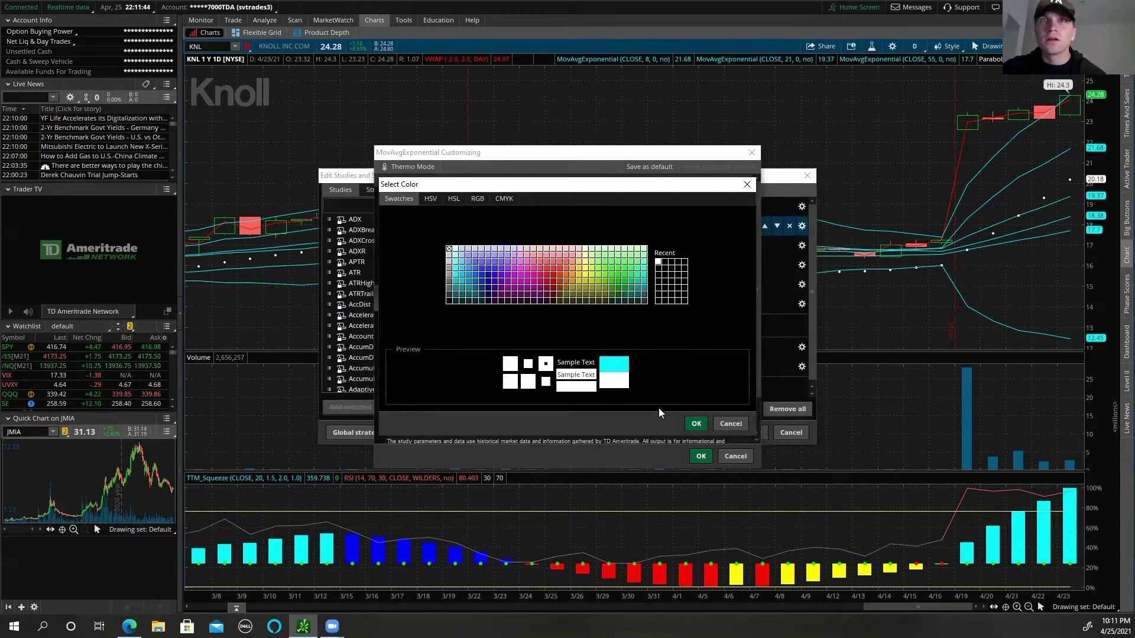
{"action": "left_click", "coordinate": [696, 424]}
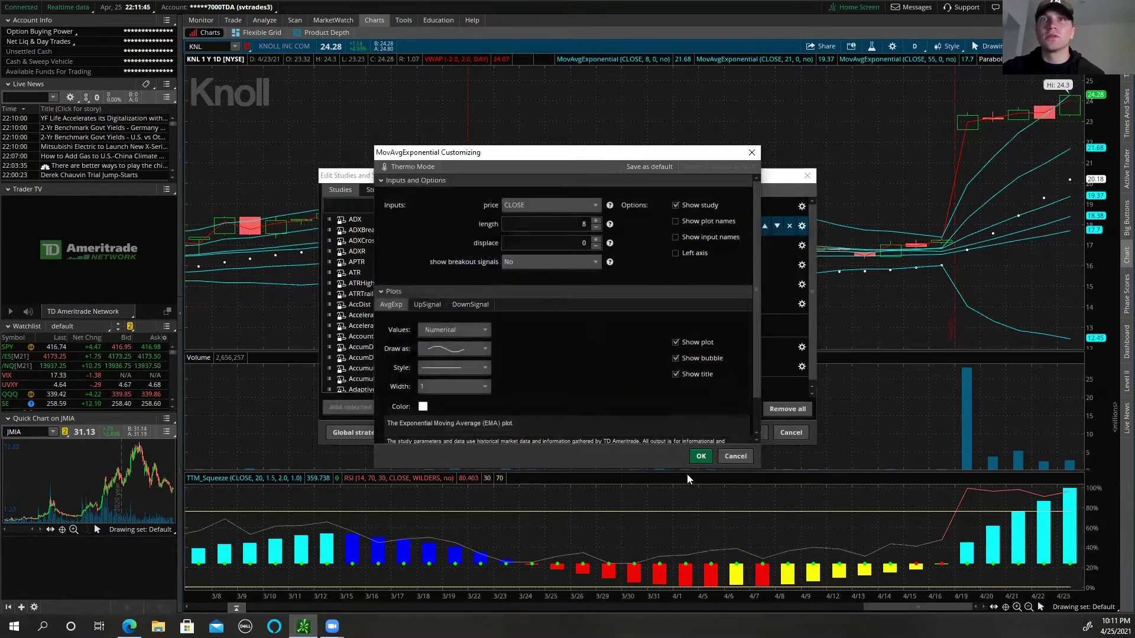
{"action": "left_click", "coordinate": [700, 456]}
Make the 21-period EMA line blue (0, 0, 255)
{"action": "left_click", "coordinate": [802, 245]}
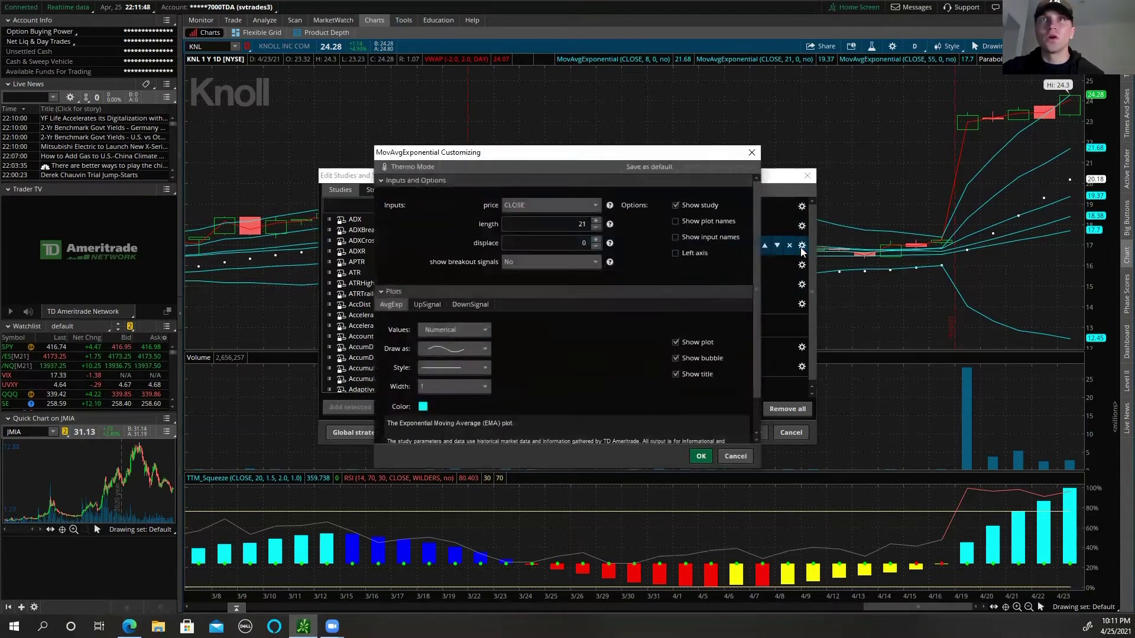
{"action": "left_click", "coordinate": [423, 407]}
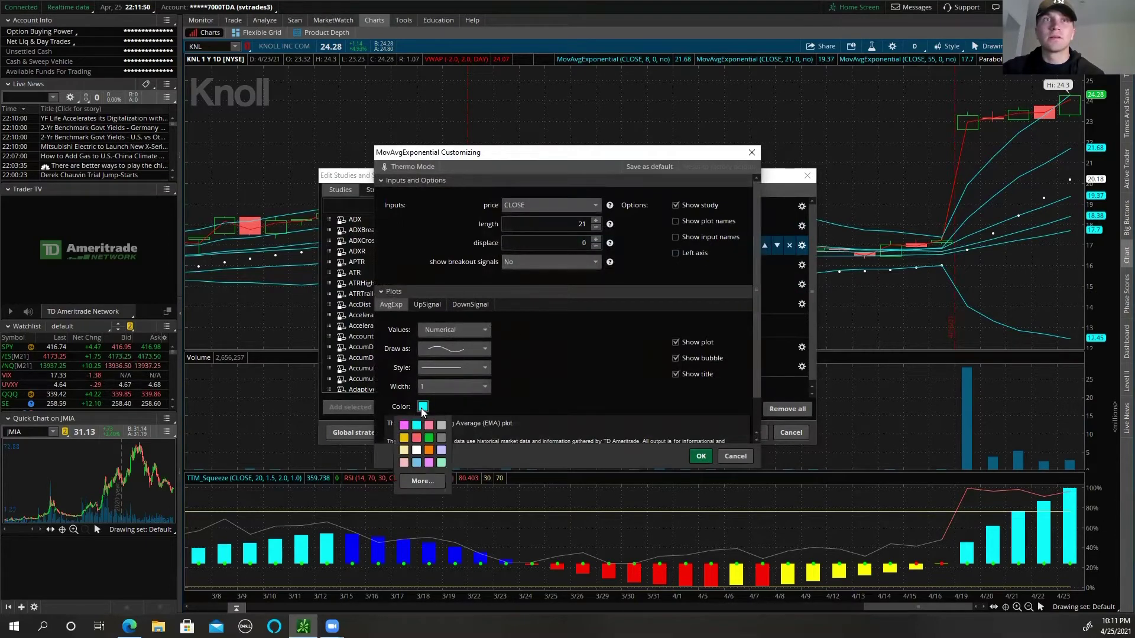
{"action": "left_click", "coordinate": [422, 484]}
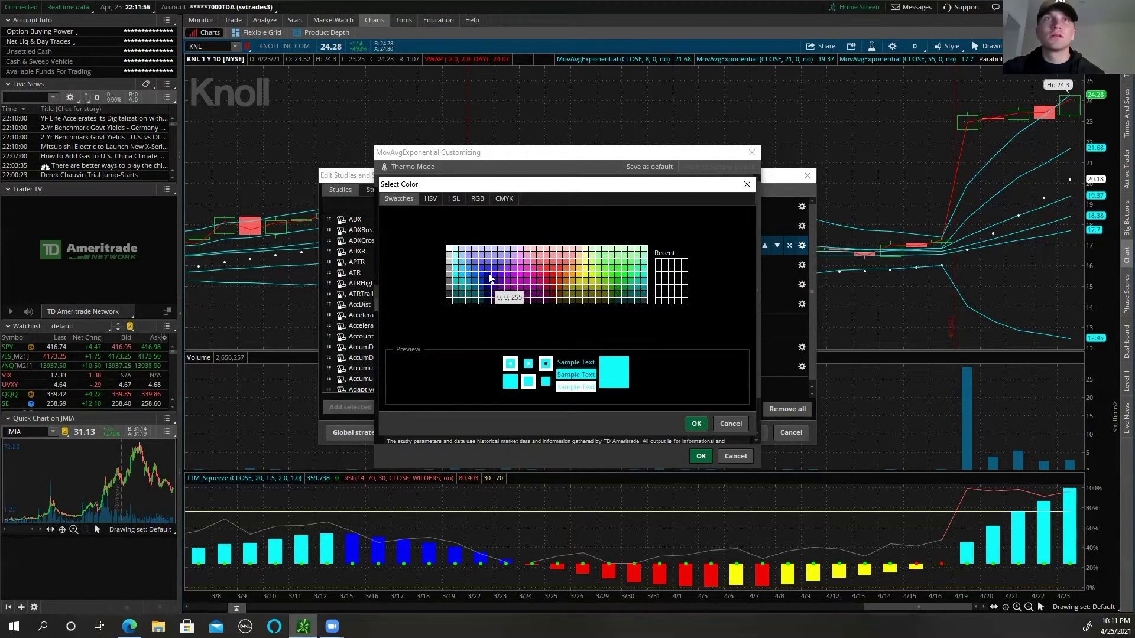
{"action": "left_click", "coordinate": [489, 278]}
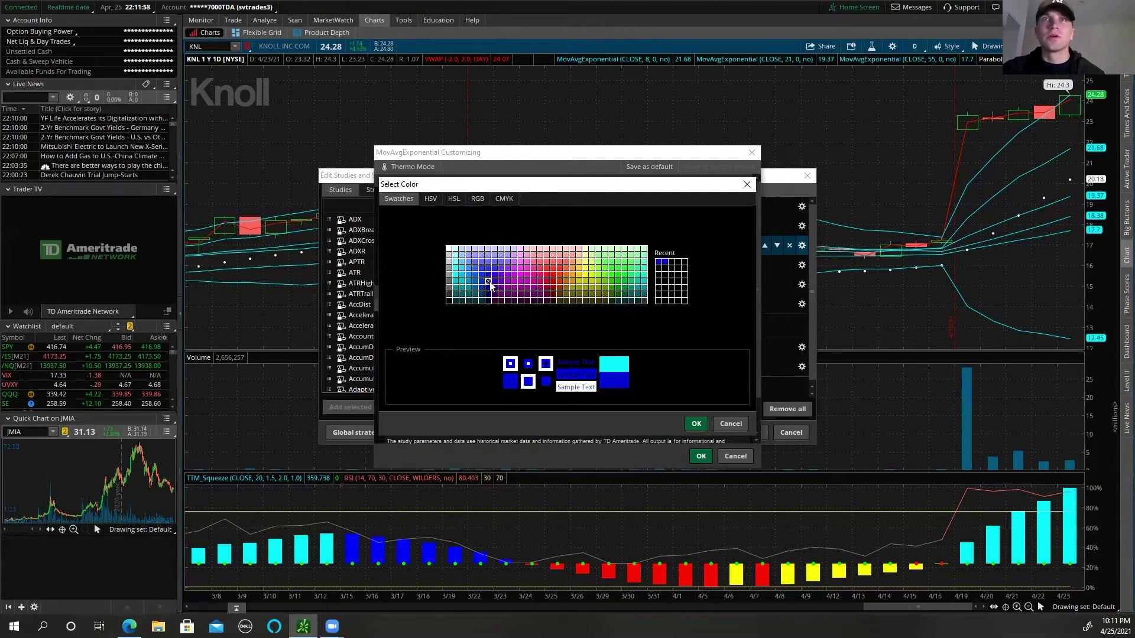
{"action": "left_click", "coordinate": [697, 424]}
{"action": "left_click", "coordinate": [701, 455]}
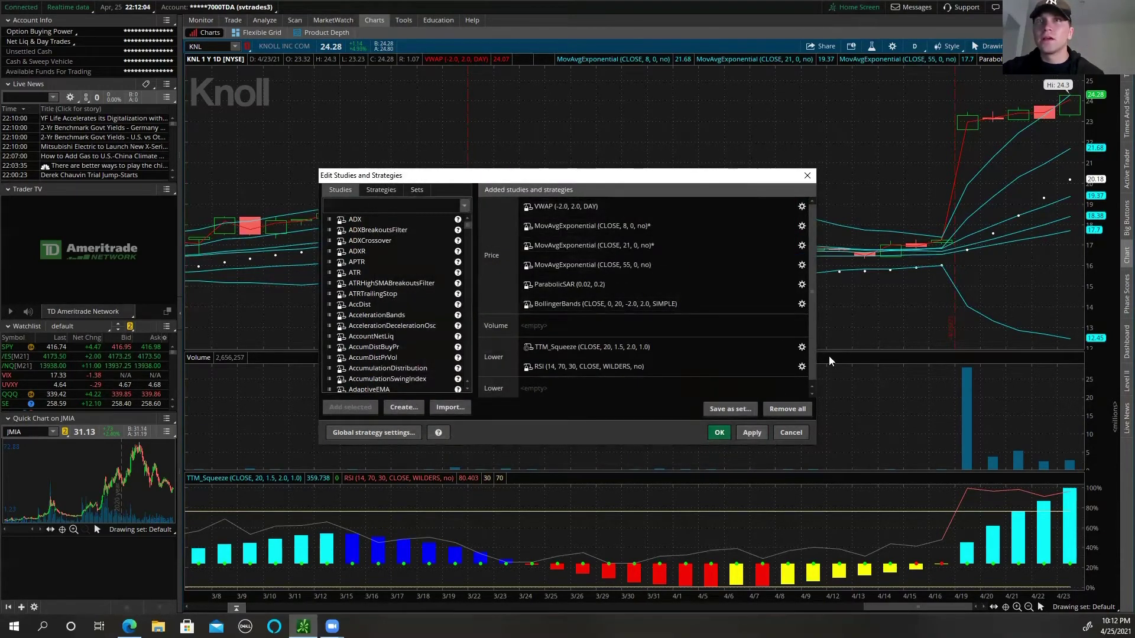
Colour the TTM_Squeeze Negative and Down bars crimson and Negative and Up bars light pink
{"action": "left_click", "coordinate": [797, 349]}
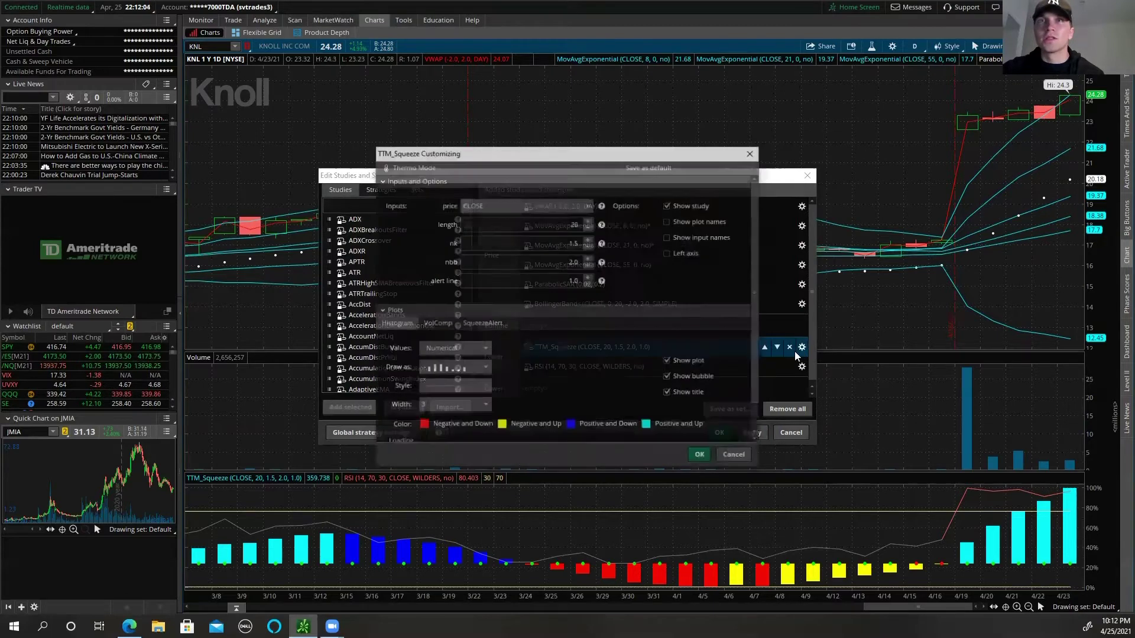
{"action": "left_click", "coordinate": [423, 425]}
{"action": "left_click", "coordinate": [423, 501]}
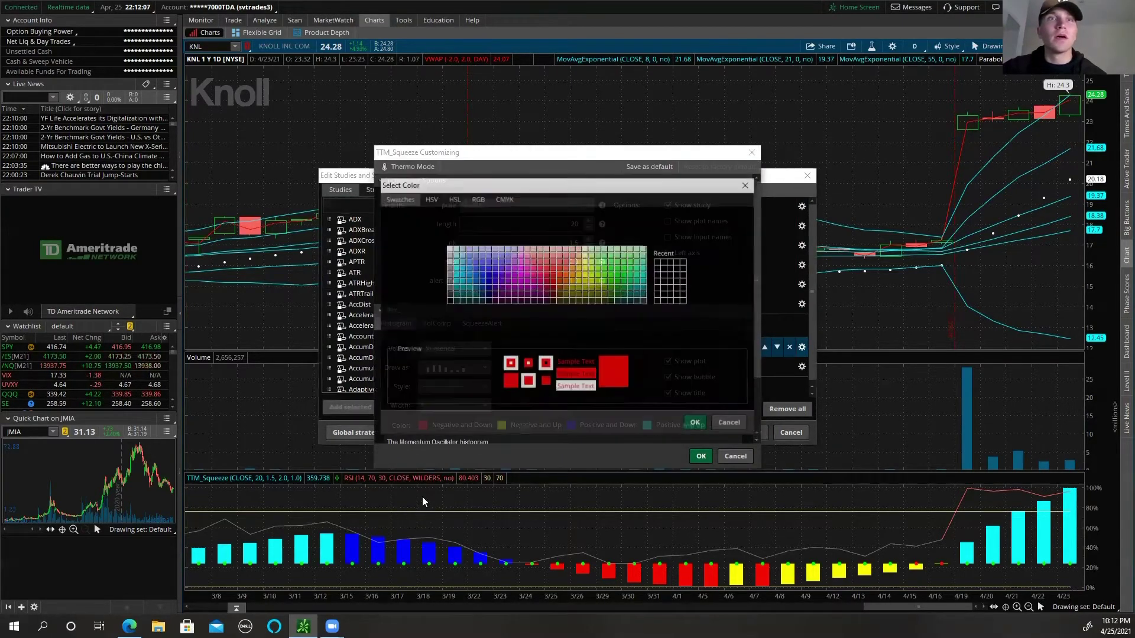
{"action": "left_click", "coordinate": [551, 283]}
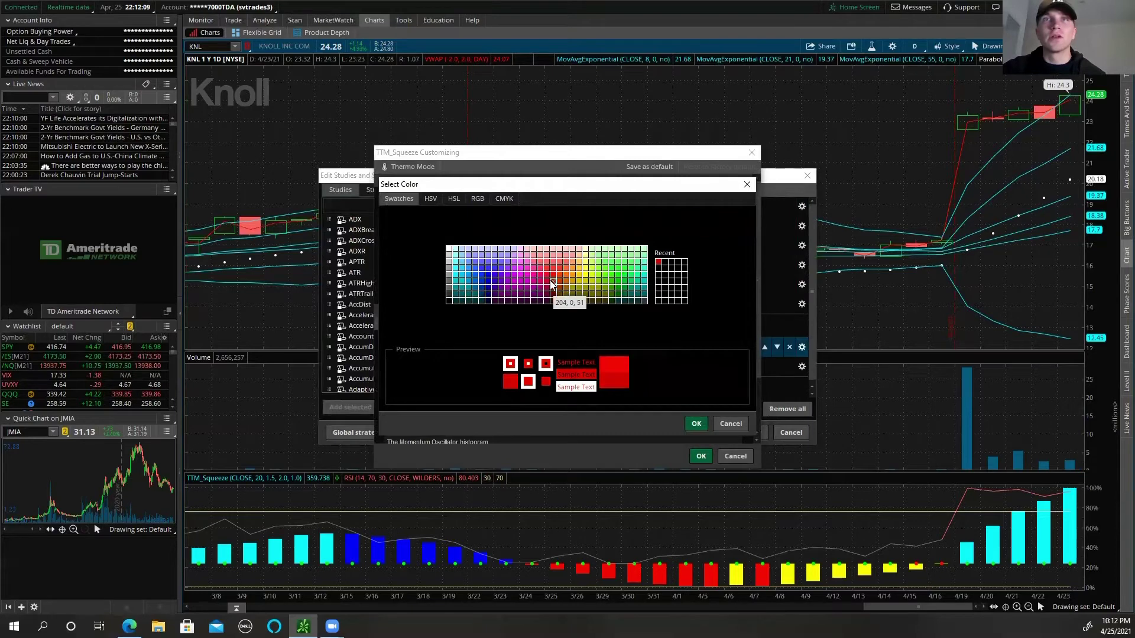
{"action": "left_click", "coordinate": [548, 283]}
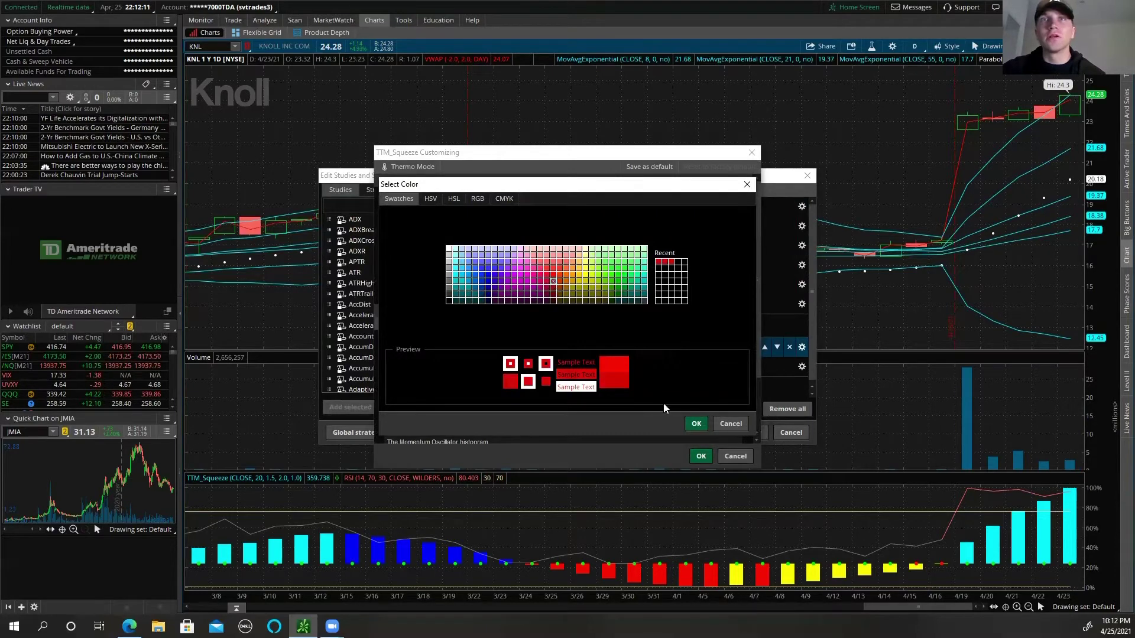
{"action": "left_click", "coordinate": [697, 424]}
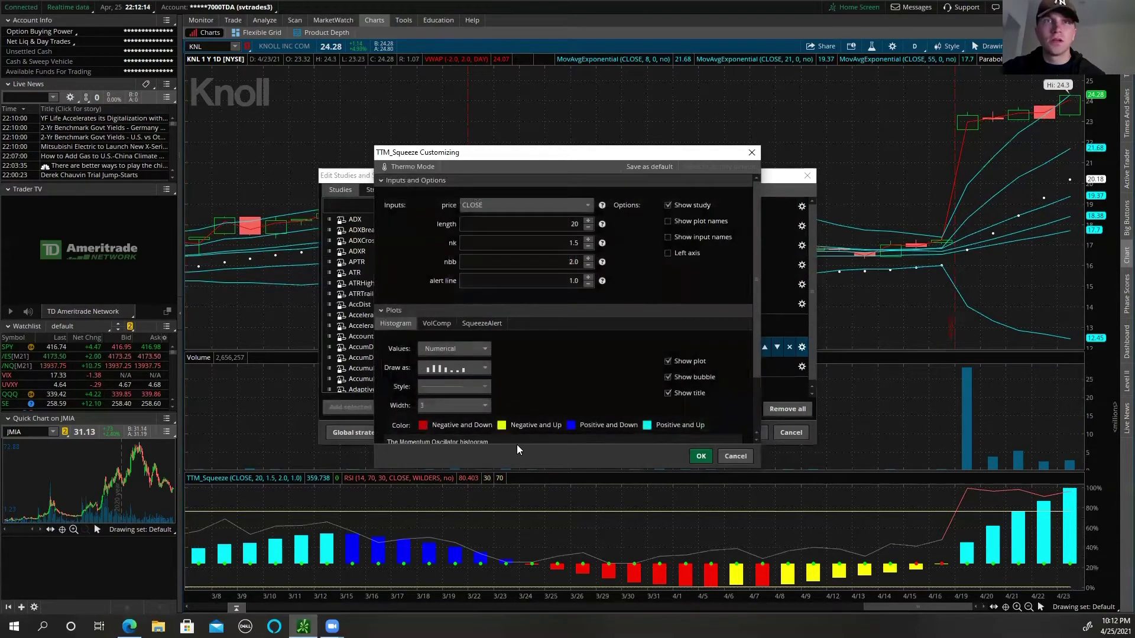
{"action": "left_click", "coordinate": [502, 428]}
{"action": "left_click", "coordinate": [497, 500]}
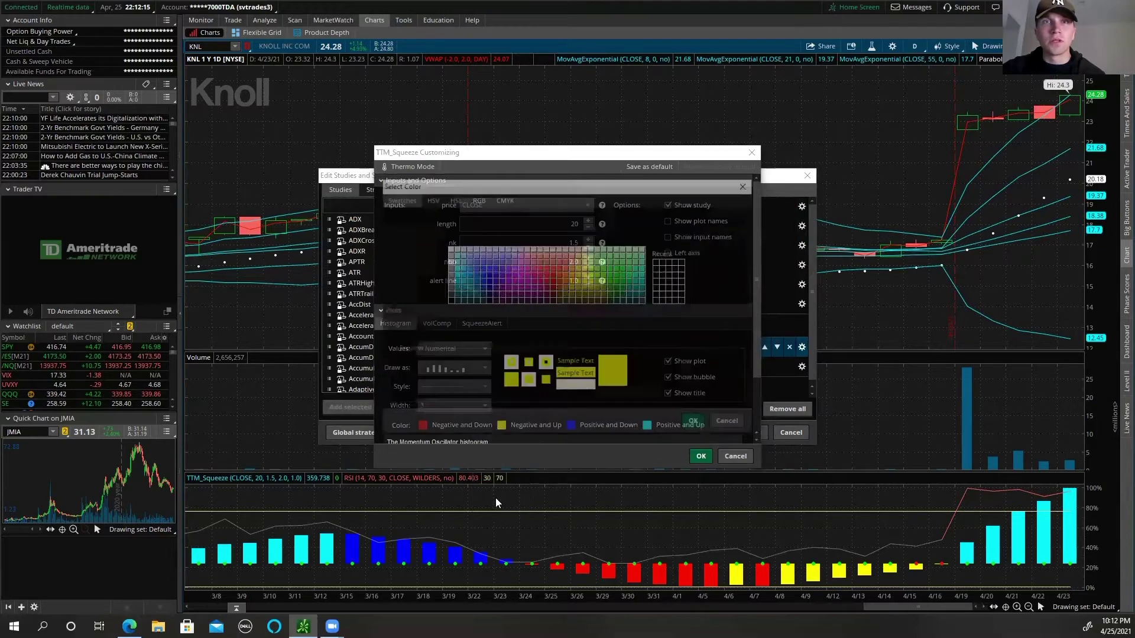
{"action": "left_click", "coordinate": [554, 258]}
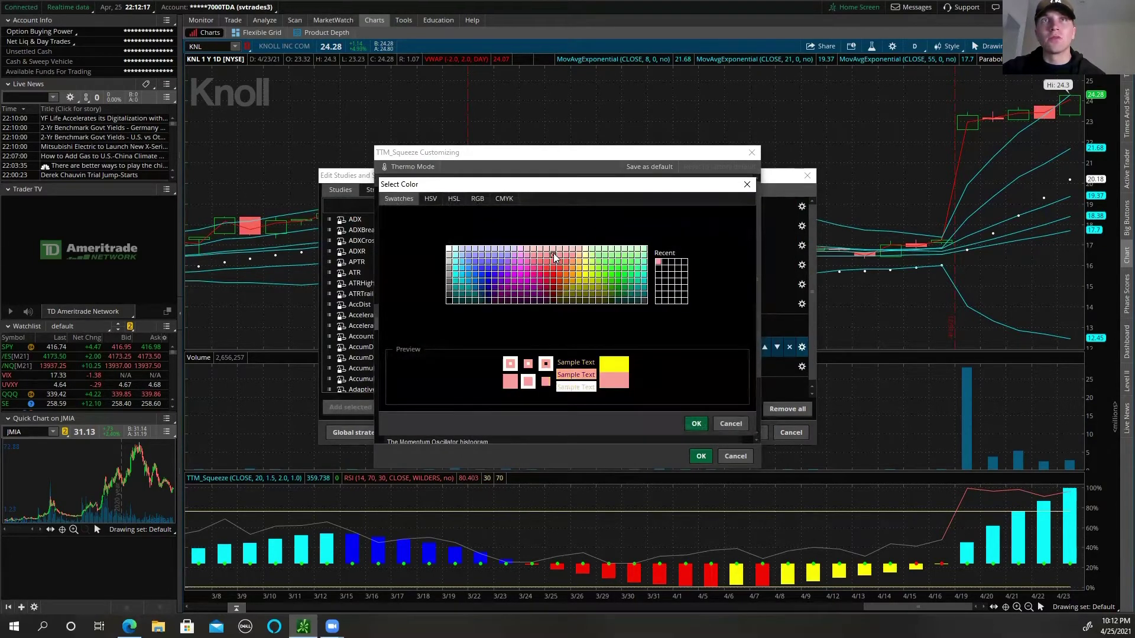
{"action": "left_click", "coordinate": [557, 264]}
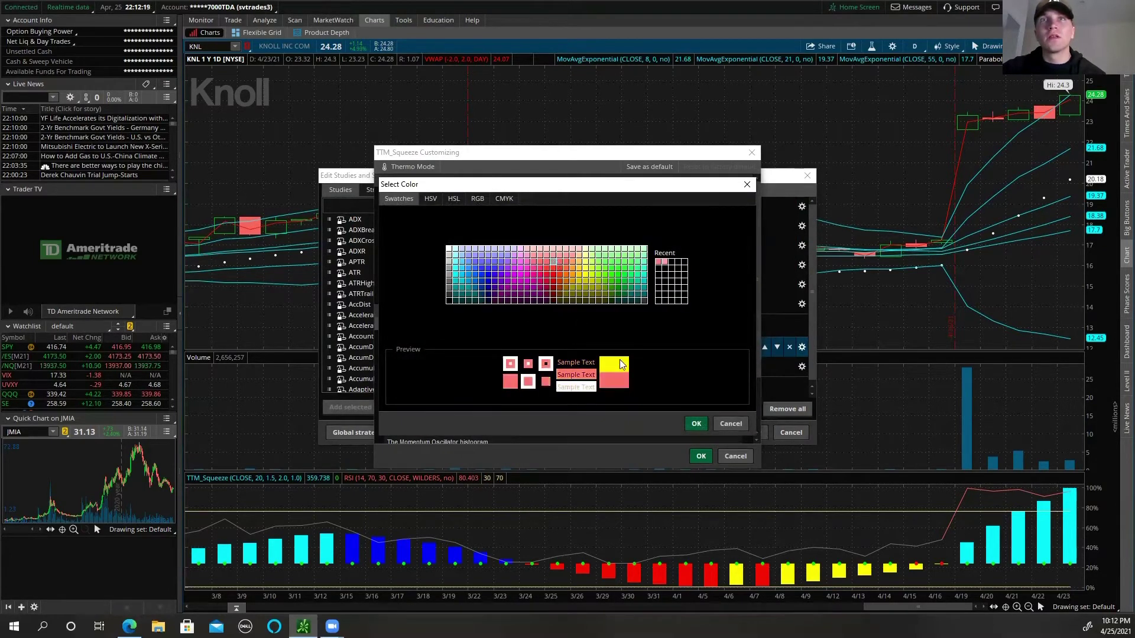
{"action": "left_click", "coordinate": [560, 258]}
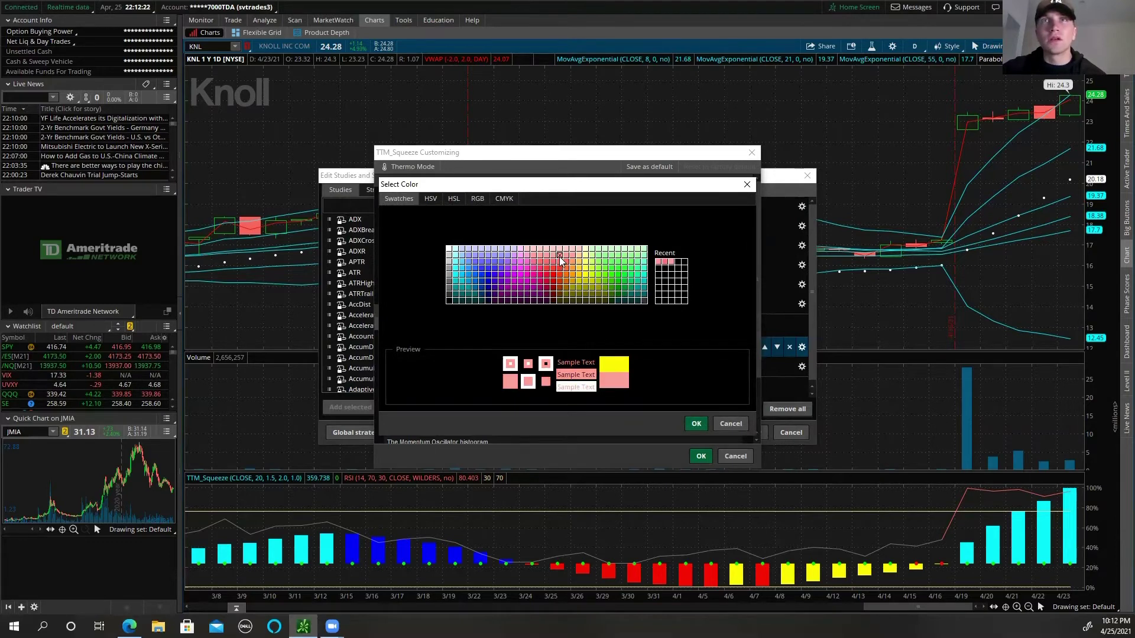
{"action": "left_click", "coordinate": [696, 425]}
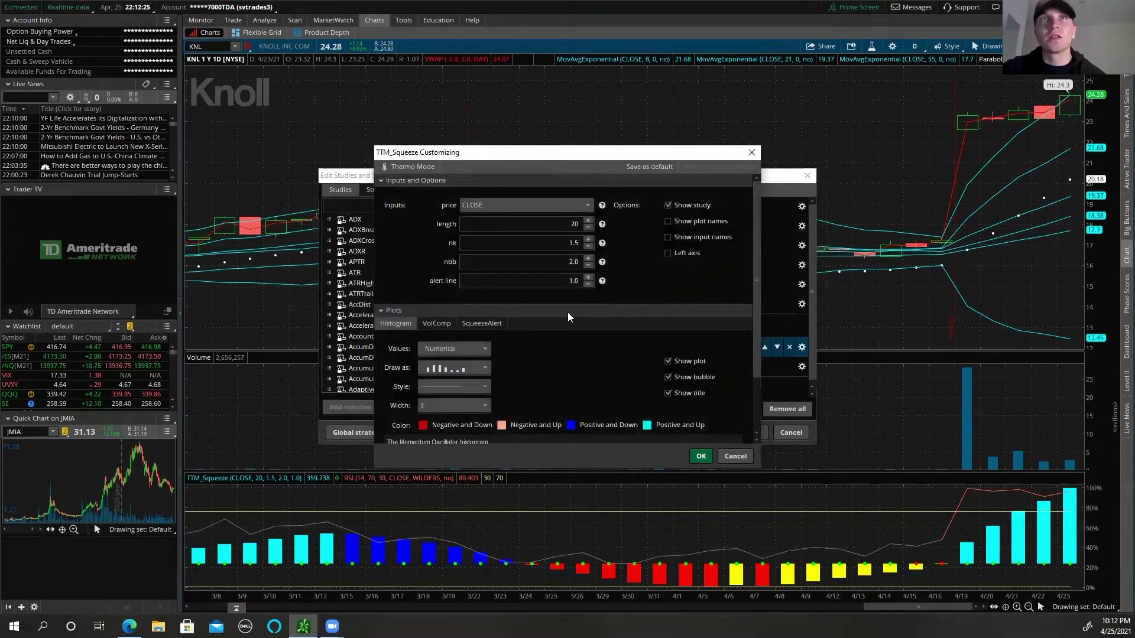
Colour the Positive and Down bars light green and Positive and Up bars green, then confirm
{"action": "left_click", "coordinate": [572, 425]}
{"action": "left_click", "coordinate": [563, 500]}
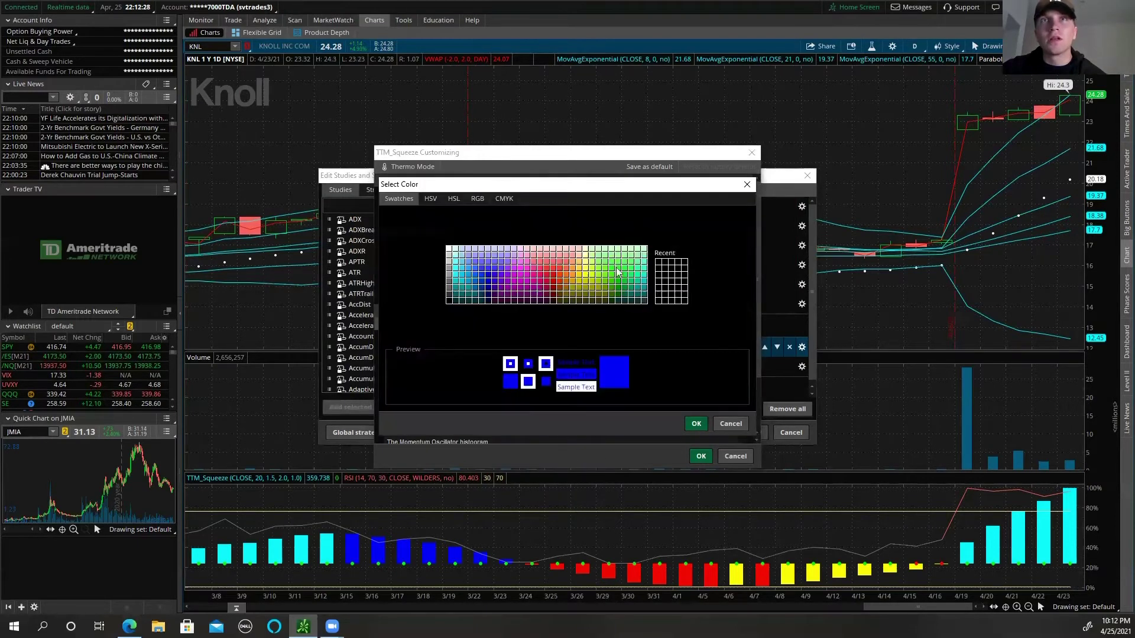
{"action": "left_click", "coordinate": [606, 257]}
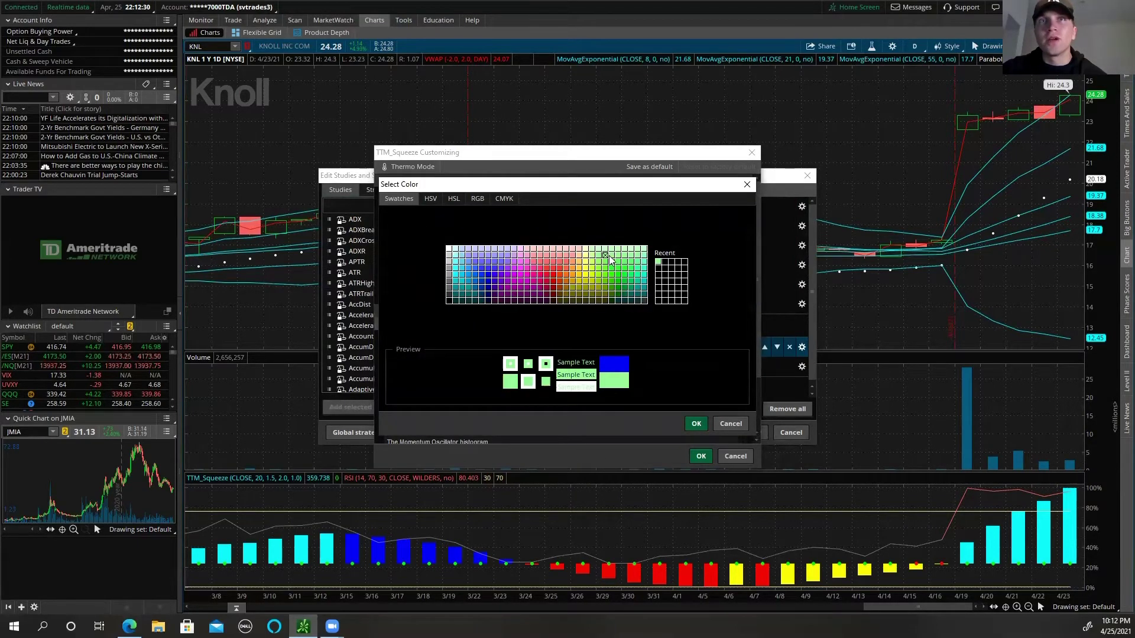
{"action": "left_click", "coordinate": [696, 423]}
{"action": "left_click", "coordinate": [648, 426]}
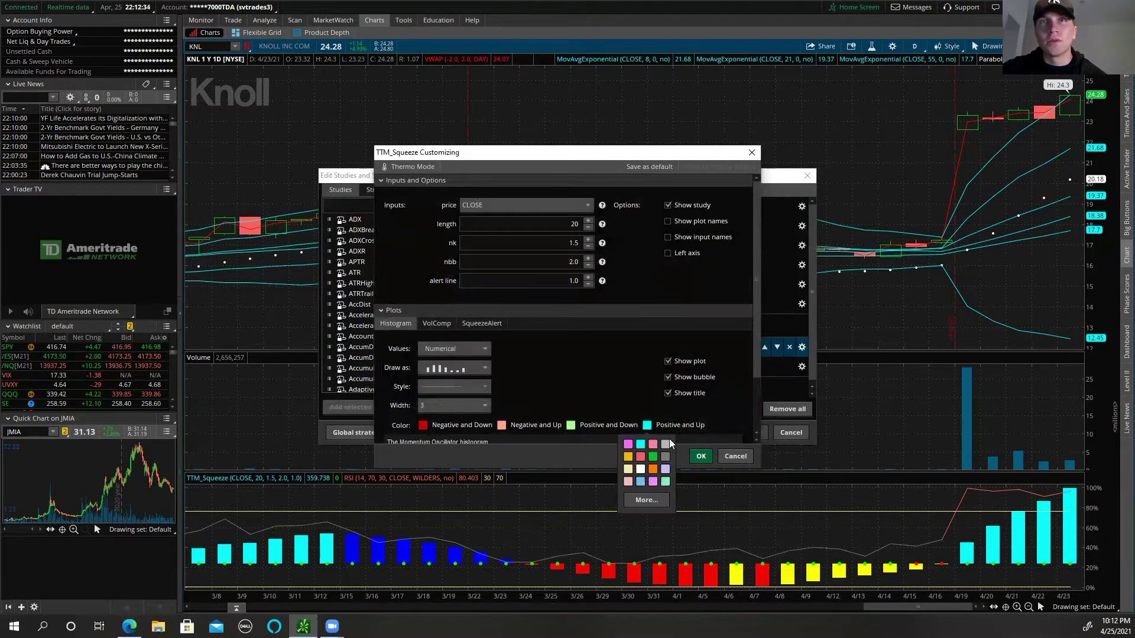
{"action": "left_click", "coordinate": [645, 500]}
{"action": "left_click", "coordinate": [612, 276]}
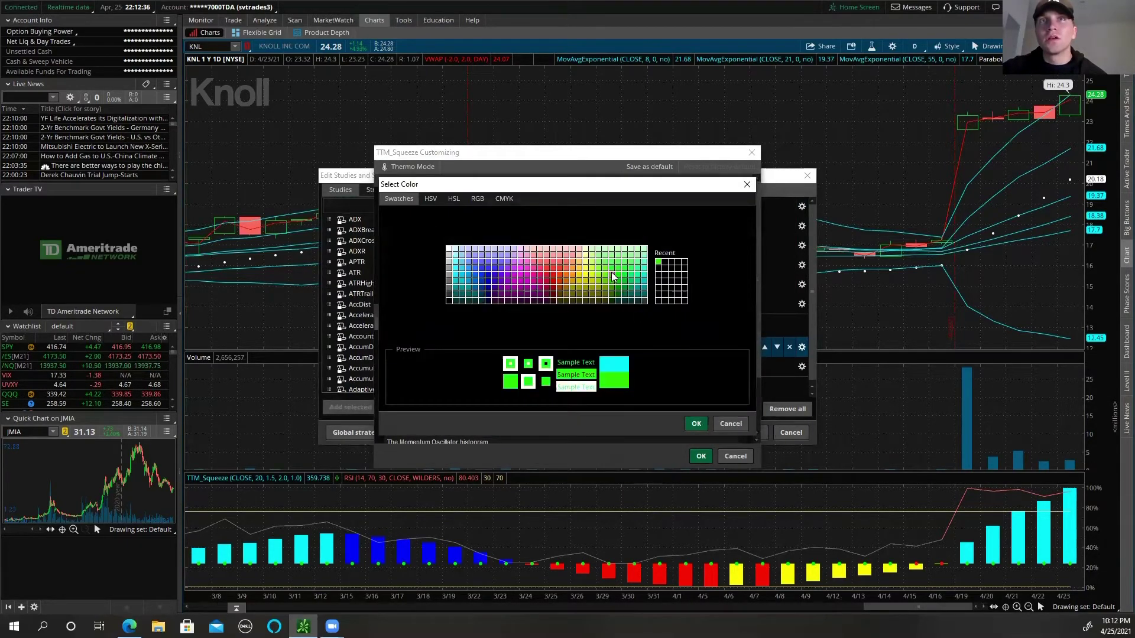
{"action": "left_click", "coordinate": [621, 280]}
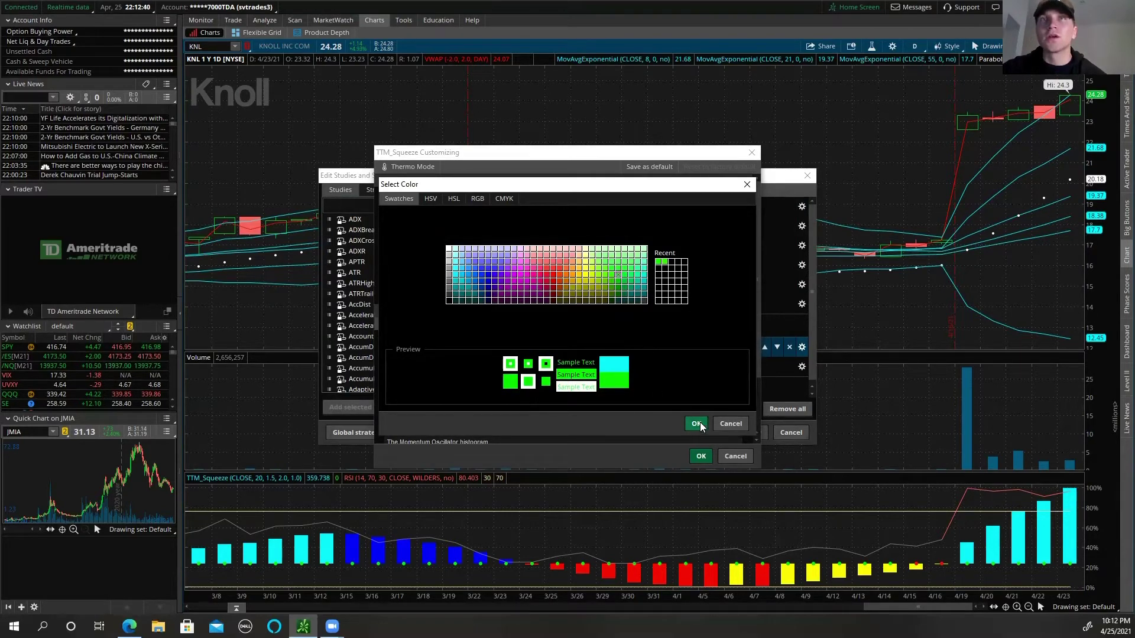
{"action": "left_click", "coordinate": [618, 285]}
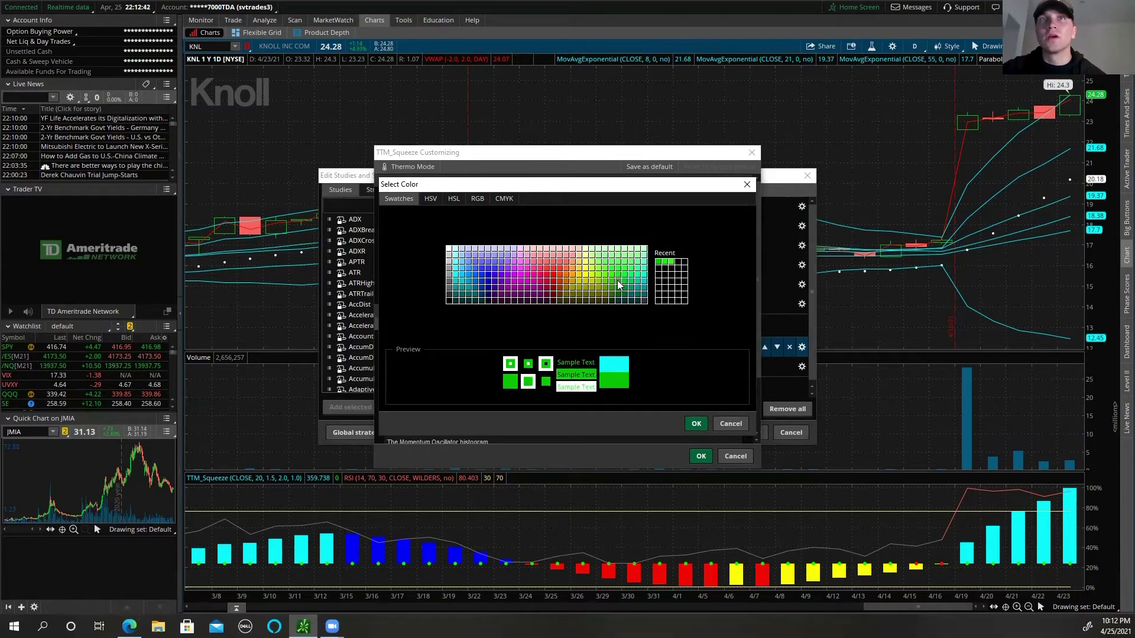
{"action": "left_click", "coordinate": [617, 276]}
{"action": "left_click", "coordinate": [696, 424]}
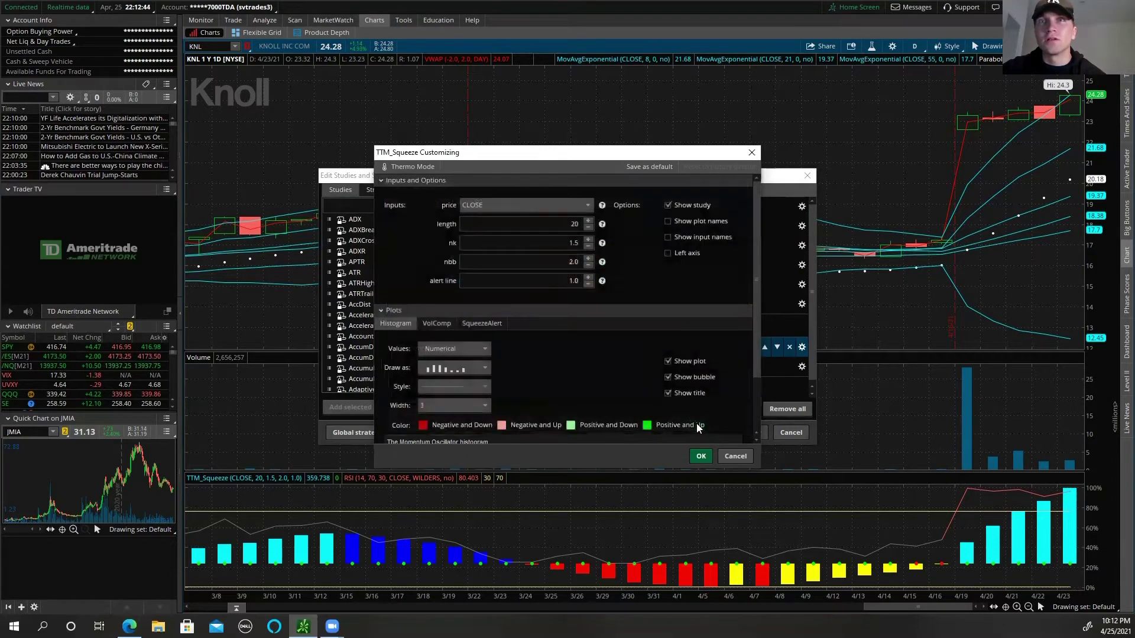
{"action": "left_click", "coordinate": [700, 457]}
Recolour the 55-period EMA line darker blue-teal, then apply and close the Edit Studies editor
{"action": "left_click", "coordinate": [722, 366]}
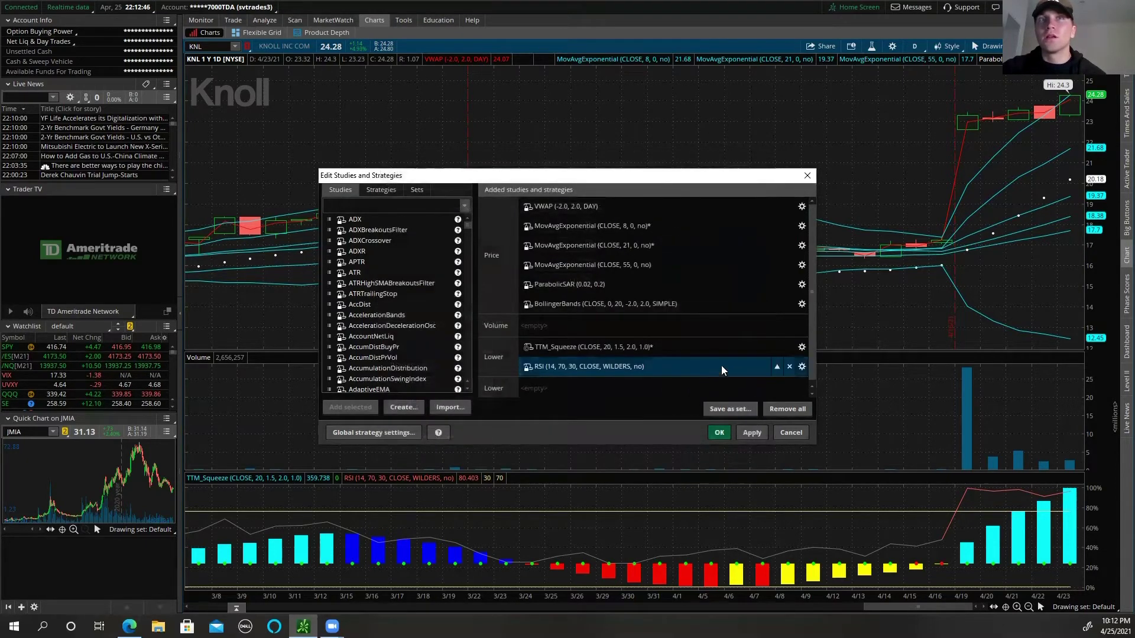
{"action": "left_click", "coordinate": [621, 286]}
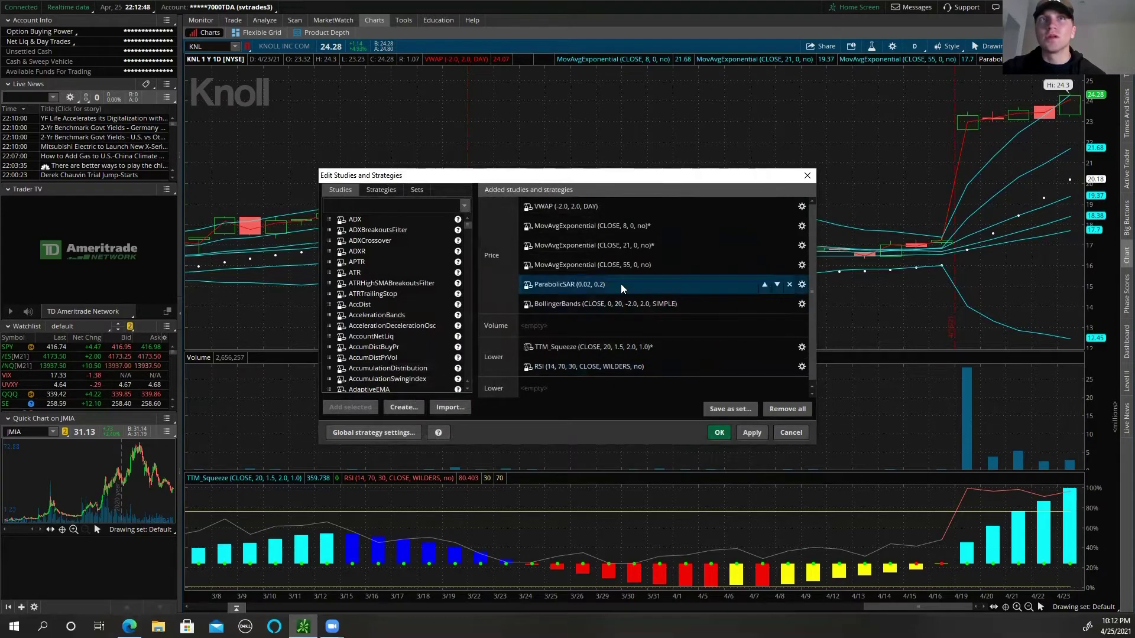
{"action": "left_click", "coordinate": [613, 264]}
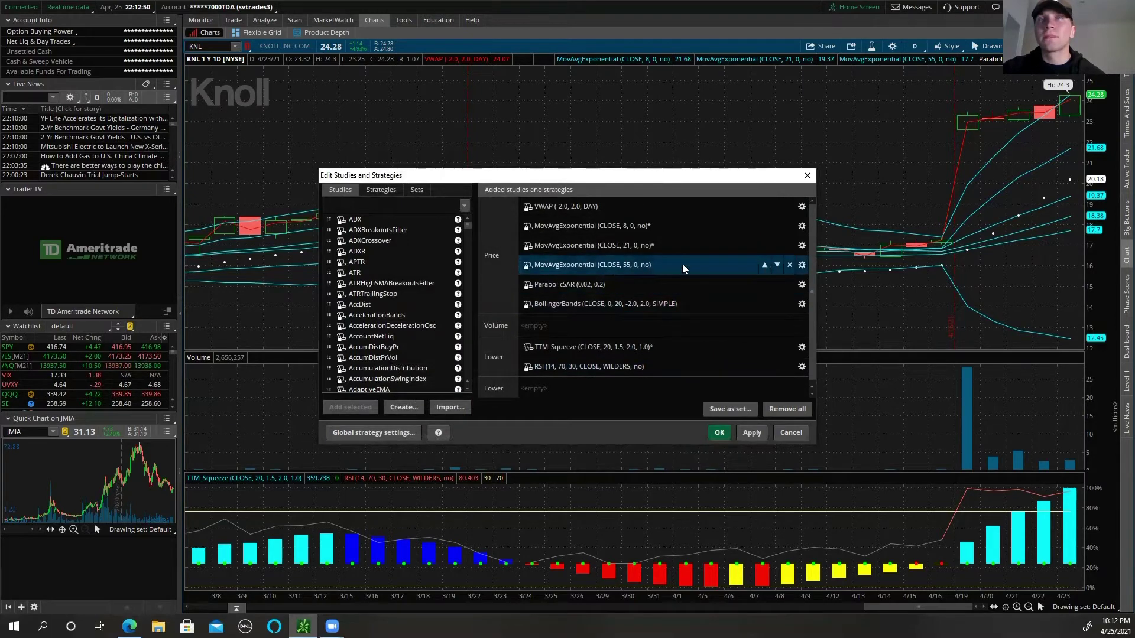
{"action": "left_click", "coordinate": [802, 265]}
{"action": "left_click", "coordinate": [422, 407]}
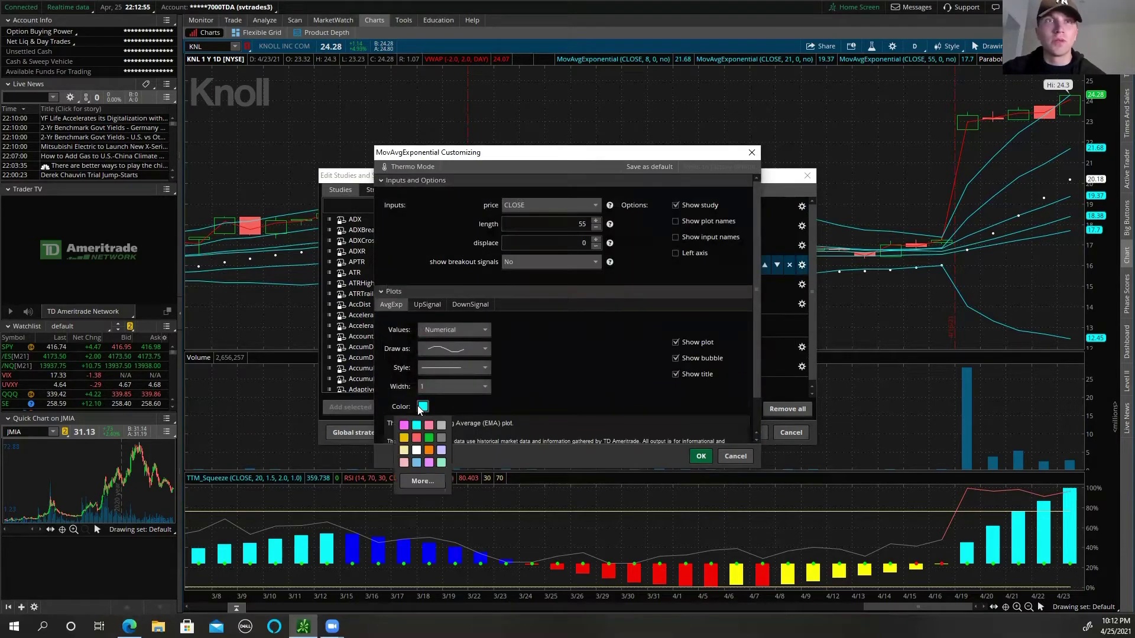
{"action": "left_click", "coordinate": [421, 489]}
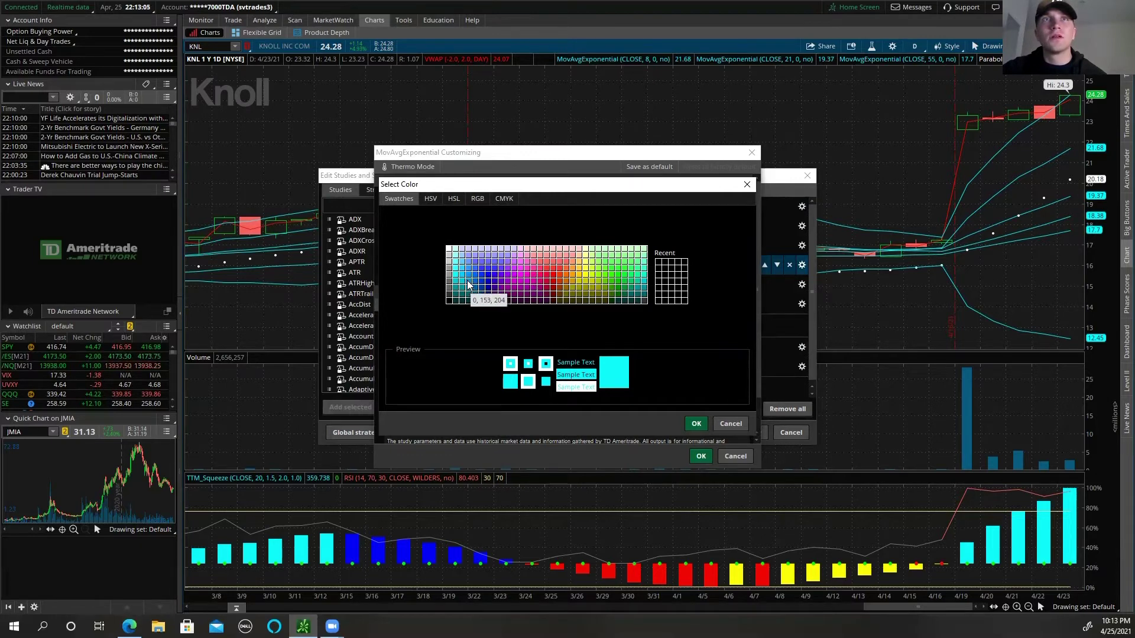
{"action": "left_click", "coordinate": [467, 281]}
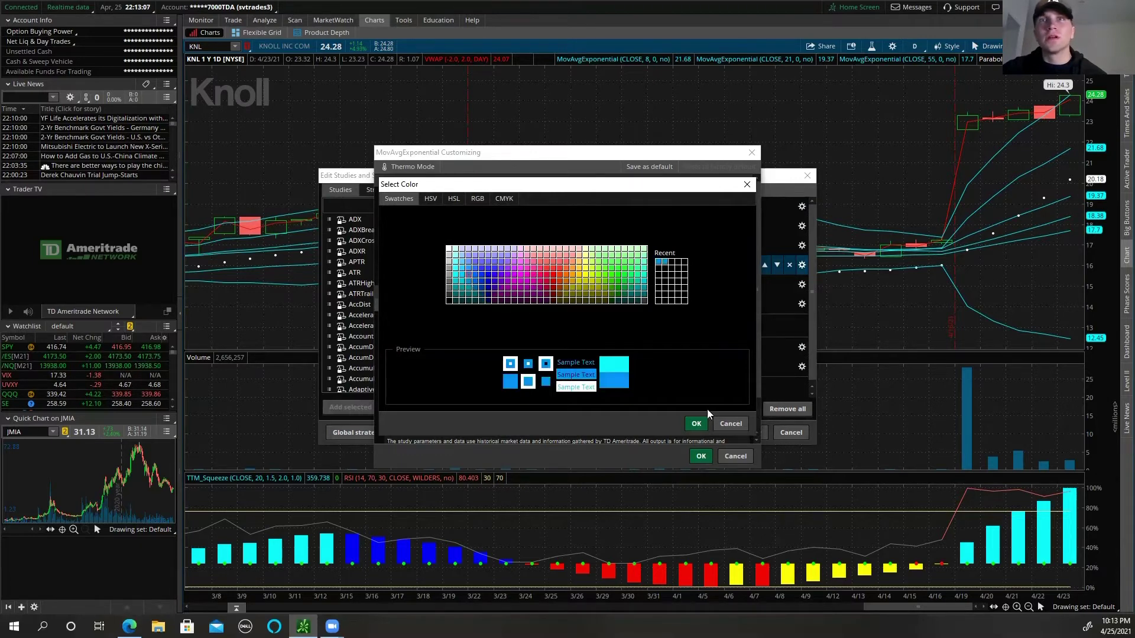
{"action": "left_click", "coordinate": [696, 424]}
{"action": "left_click", "coordinate": [695, 457]}
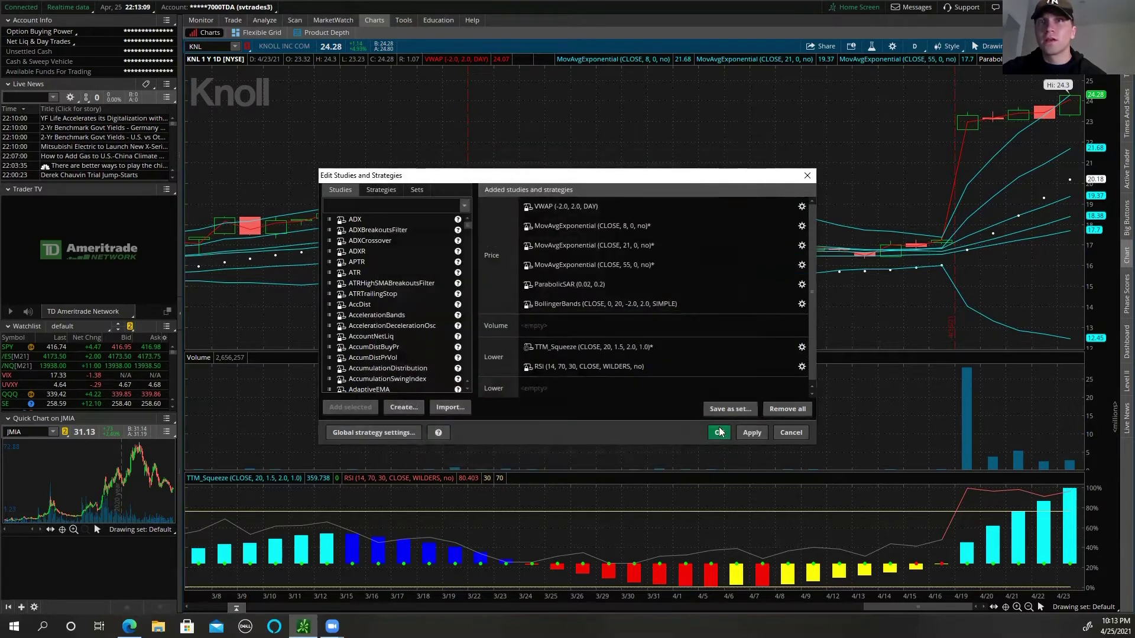
{"action": "left_click", "coordinate": [742, 432]}
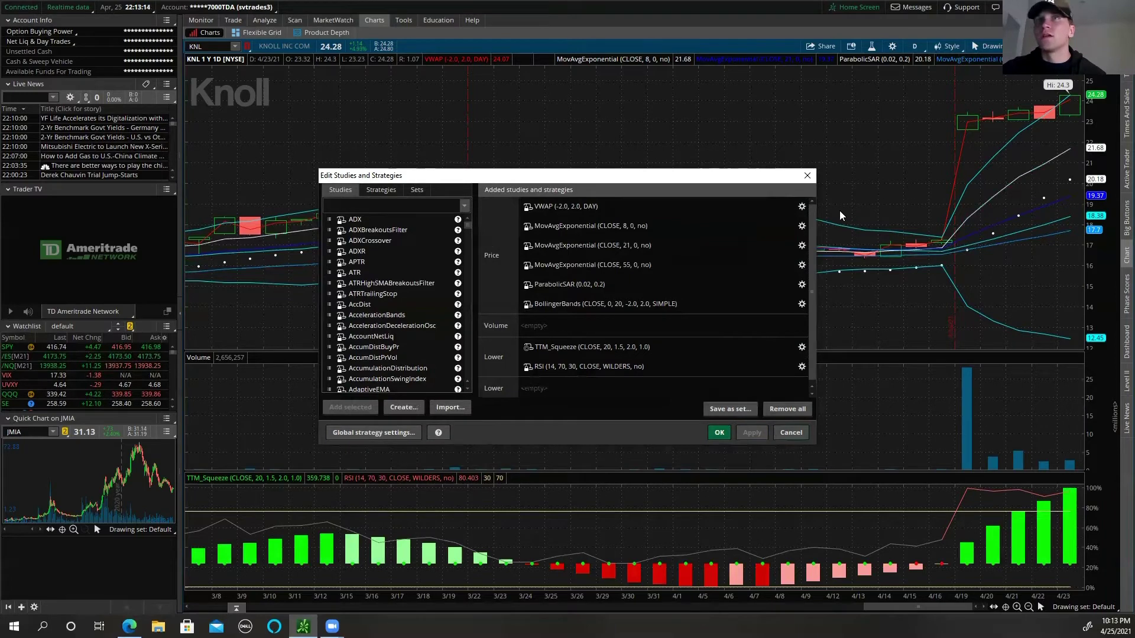
{"action": "left_click", "coordinate": [717, 432]}
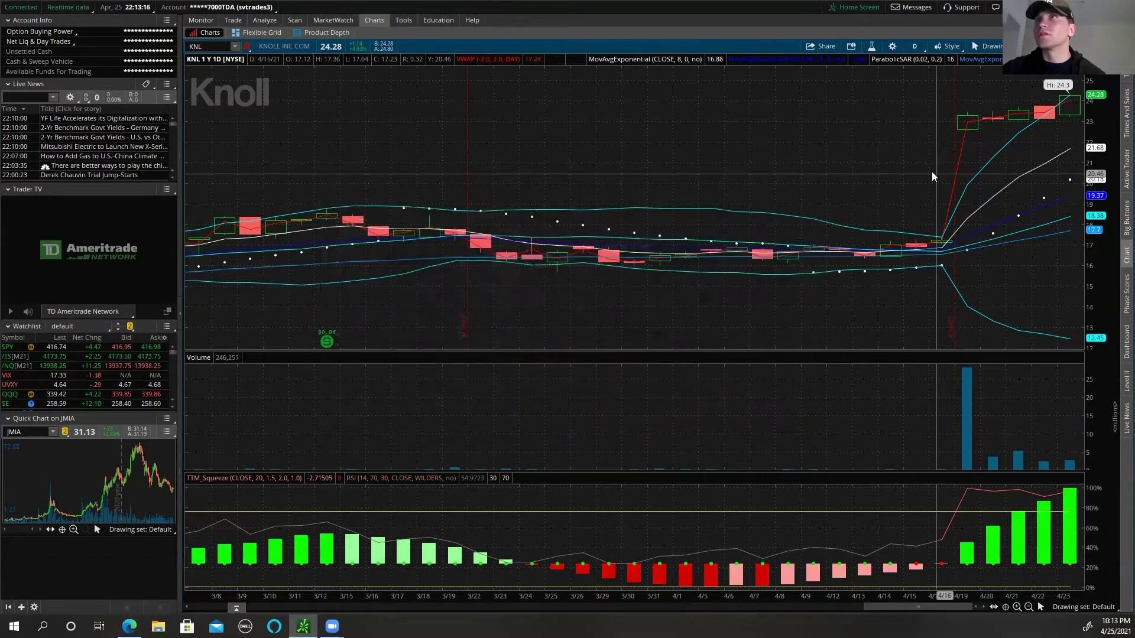
Load AAPL on a 5 D : 5m chart and zoom into the 10:15–14:20 span
{"action": "left_click", "coordinate": [914, 48]}
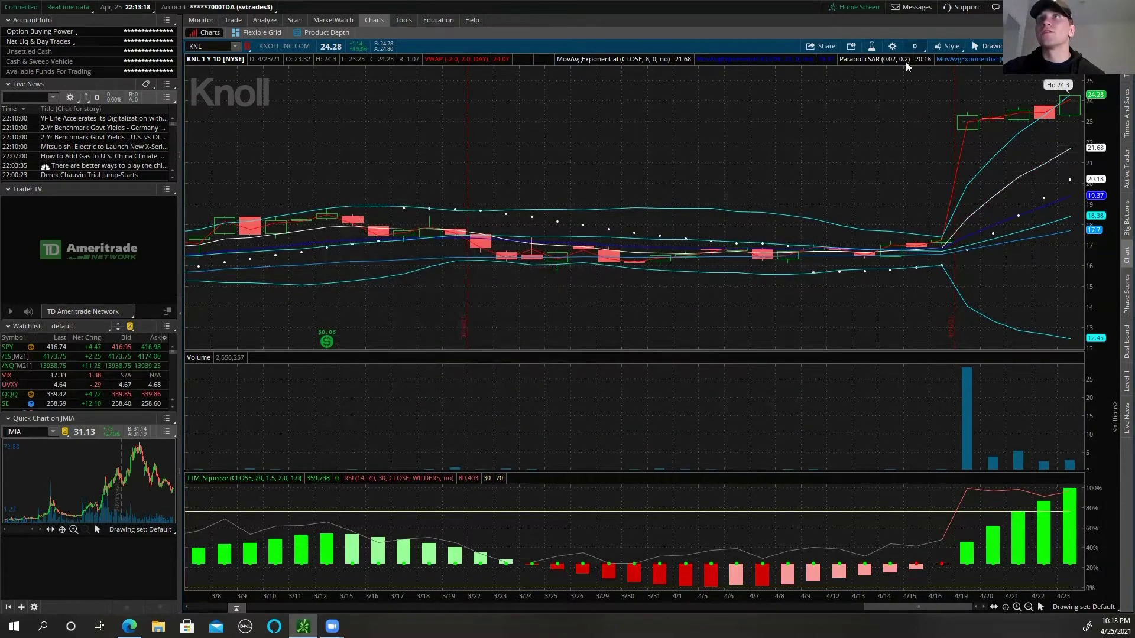
{"action": "left_click", "coordinate": [893, 105]}
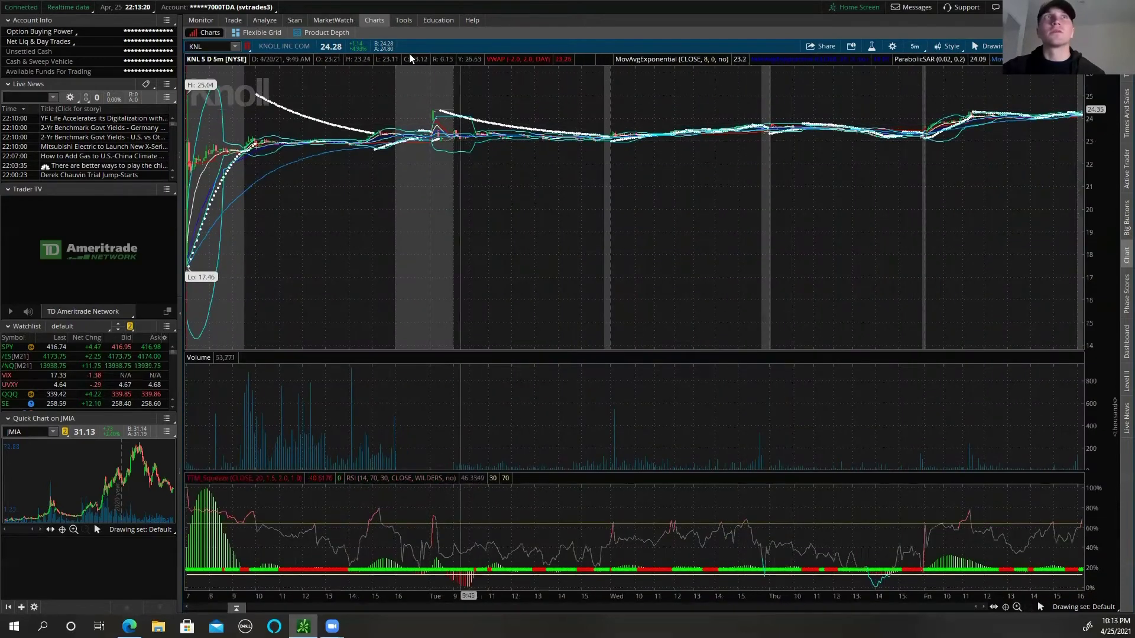
{"action": "left_click", "coordinate": [209, 51]}
{"action": "type", "text": "A"}
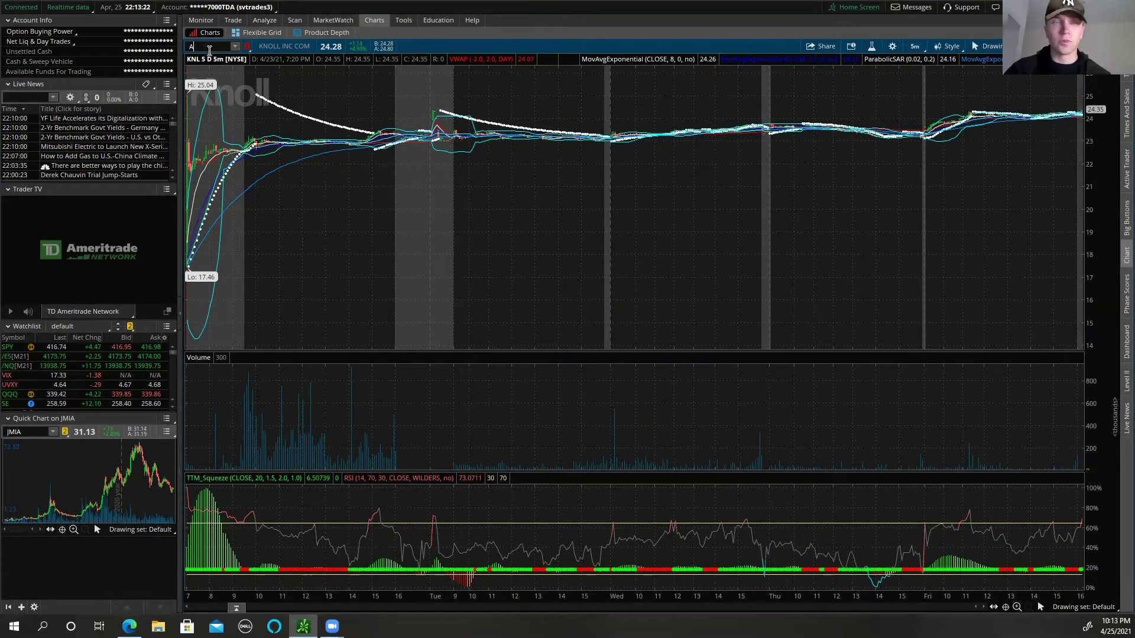
{"action": "type", "text": "APL"}
{"action": "key", "text": "Return"}
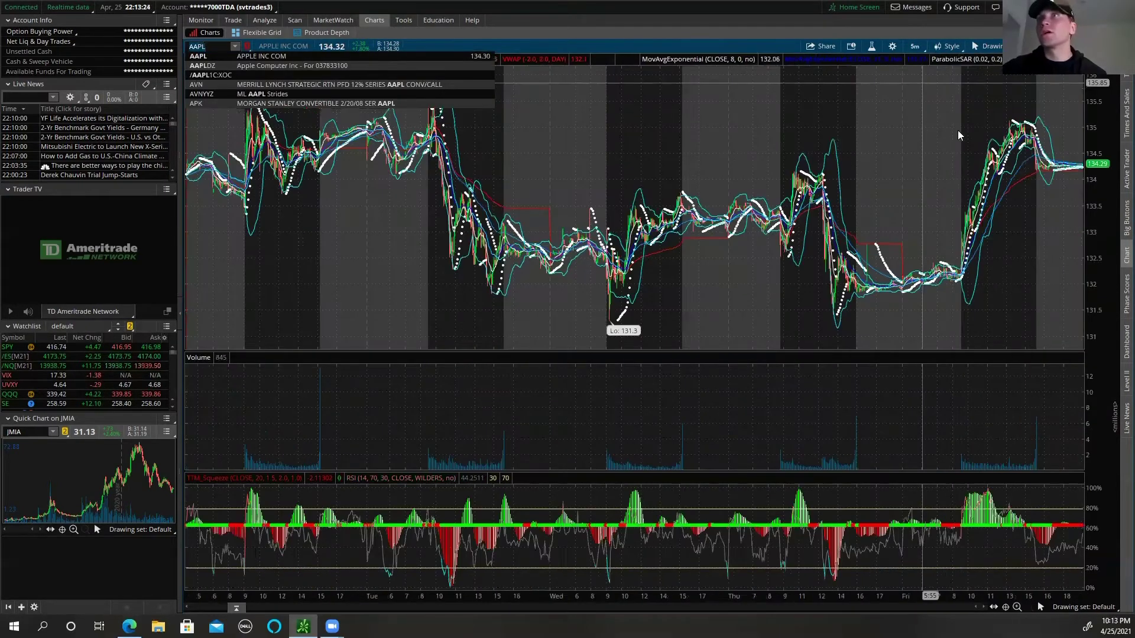
{"action": "scroll", "coordinate": [918, 168], "scroll_direction": "up", "scroll_amount": 3}
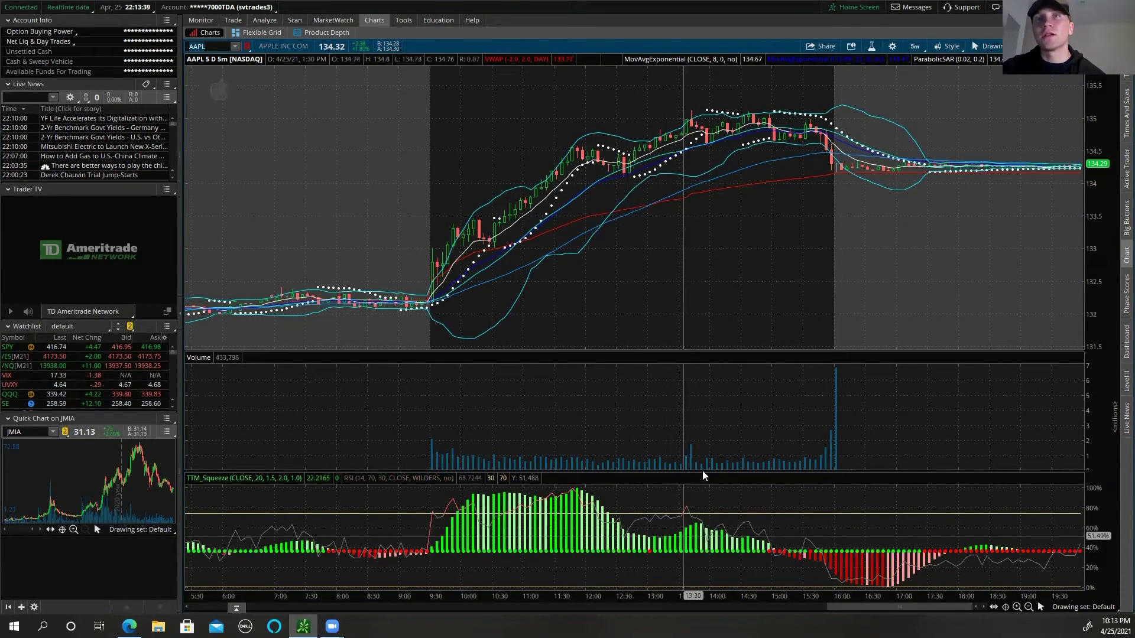
{"action": "left_click_drag", "start_coordinate": [476, 186], "coordinate": [731, 189]}
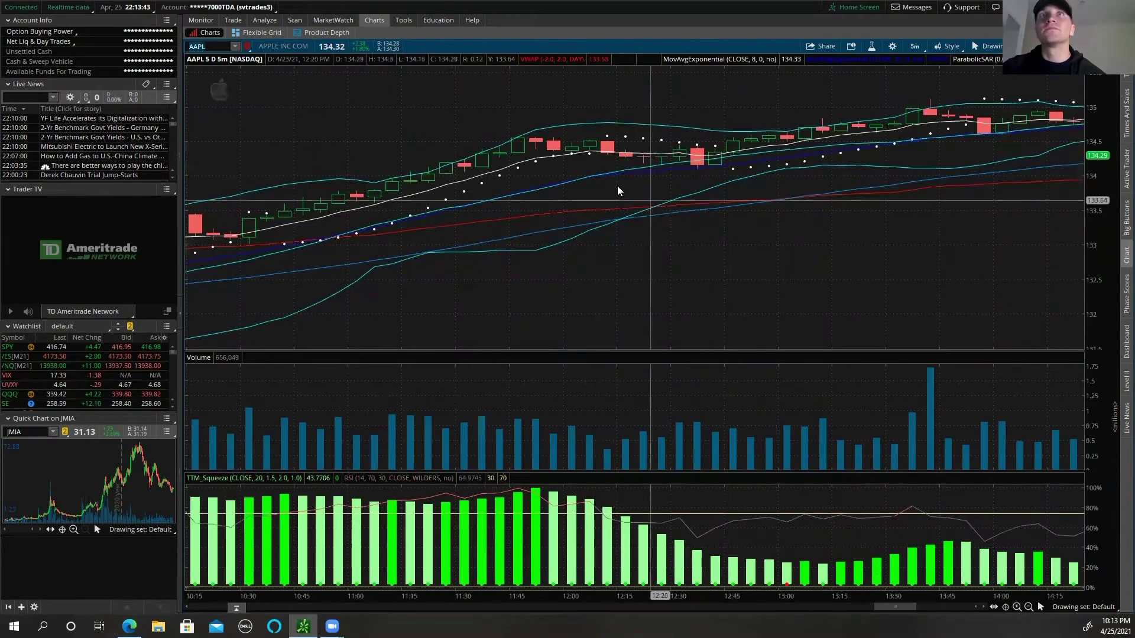
Find the 55-period EMA line among the 8, 21 and 55 EMAs and open its study menu
{"action": "right_click", "coordinate": [598, 152]}
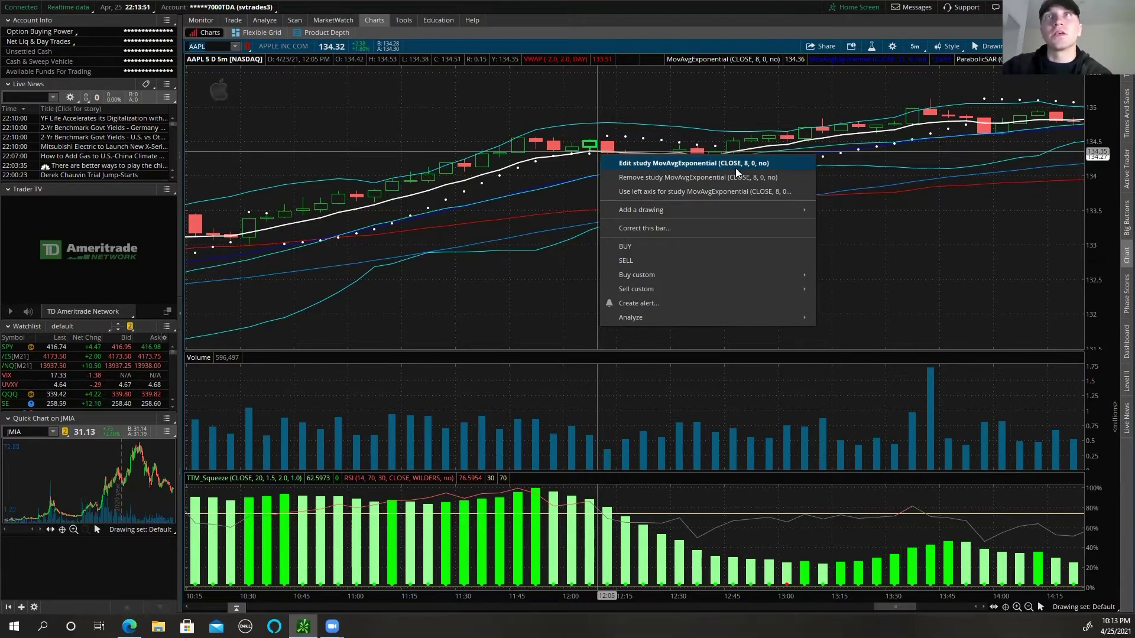
{"action": "left_click", "coordinate": [665, 158]}
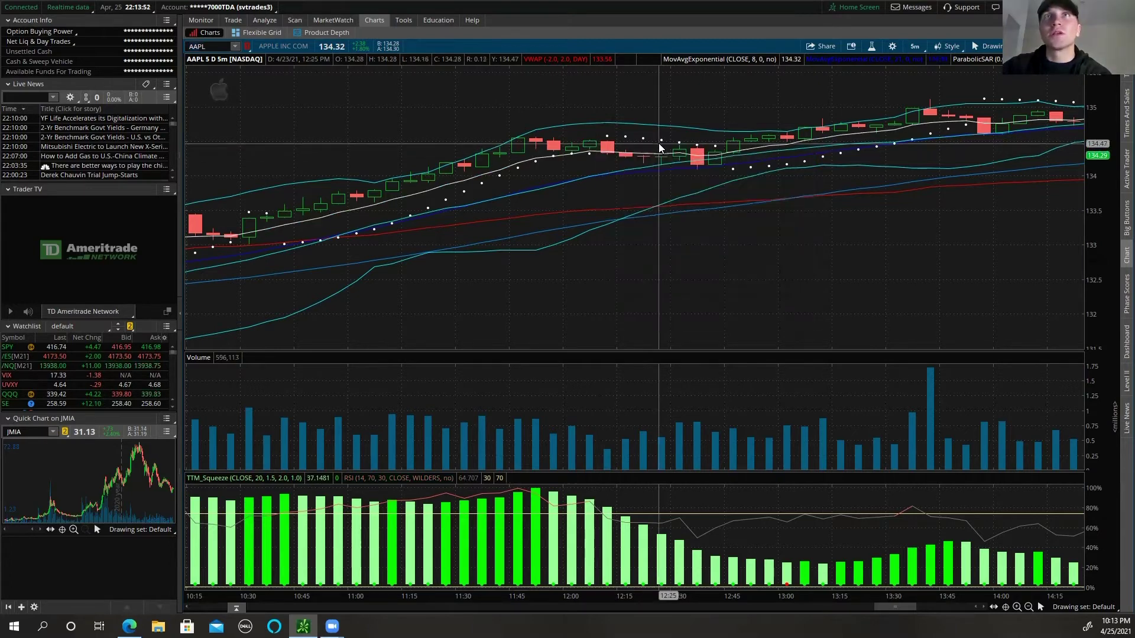
{"action": "right_click", "coordinate": [695, 171]}
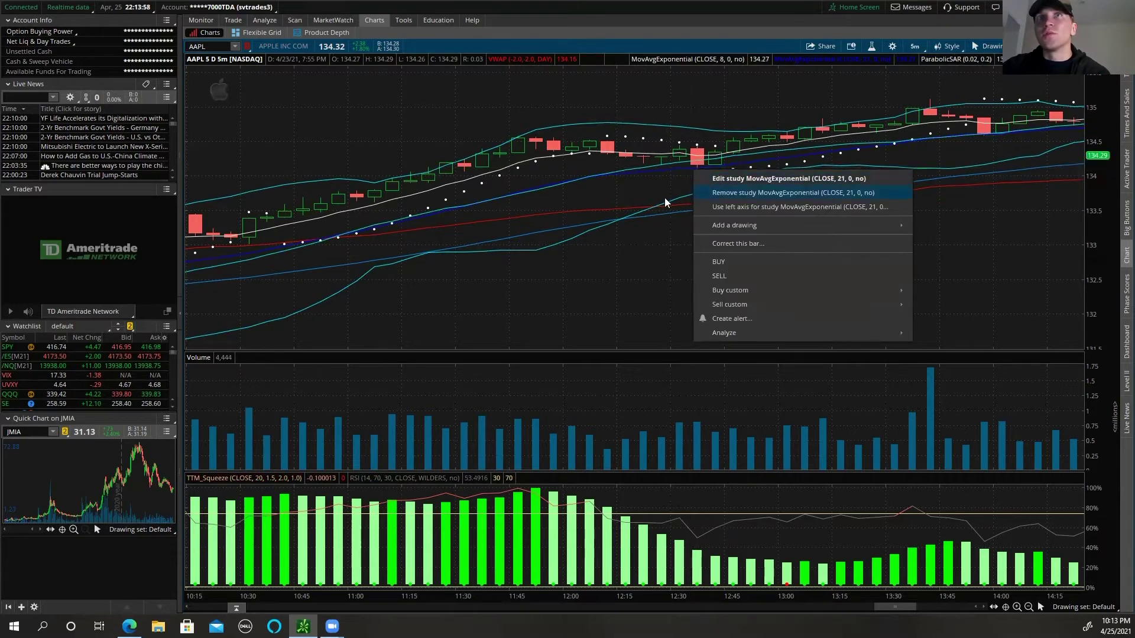
{"action": "right_click", "coordinate": [681, 211]}
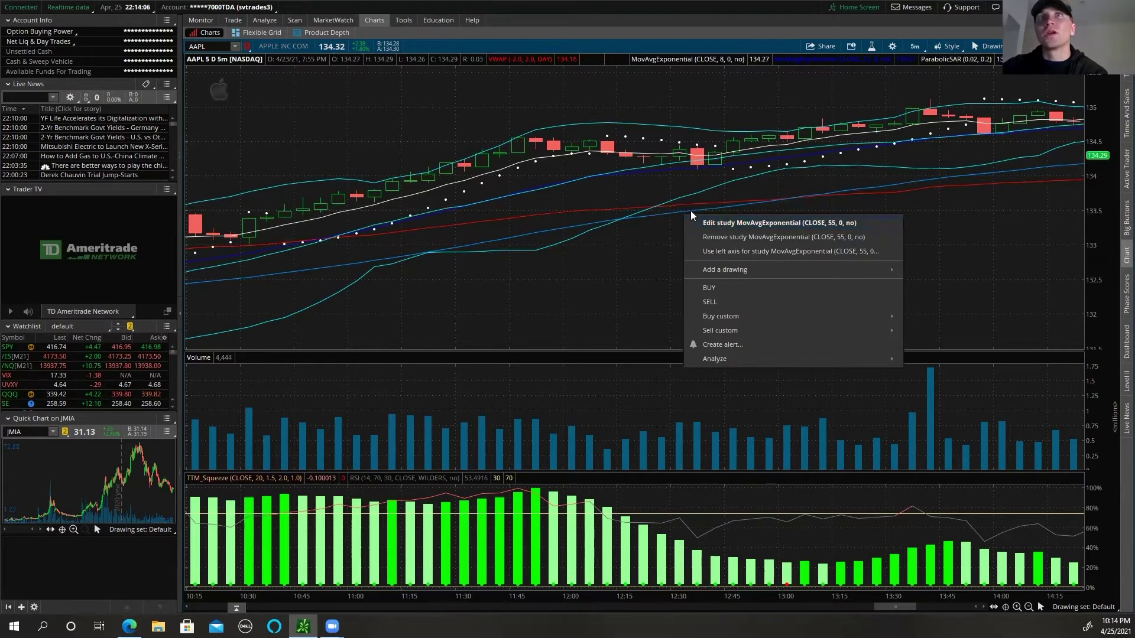
Change the 55-period EMA line colour to a bright purple and apply it
{"action": "left_click", "coordinate": [710, 224]}
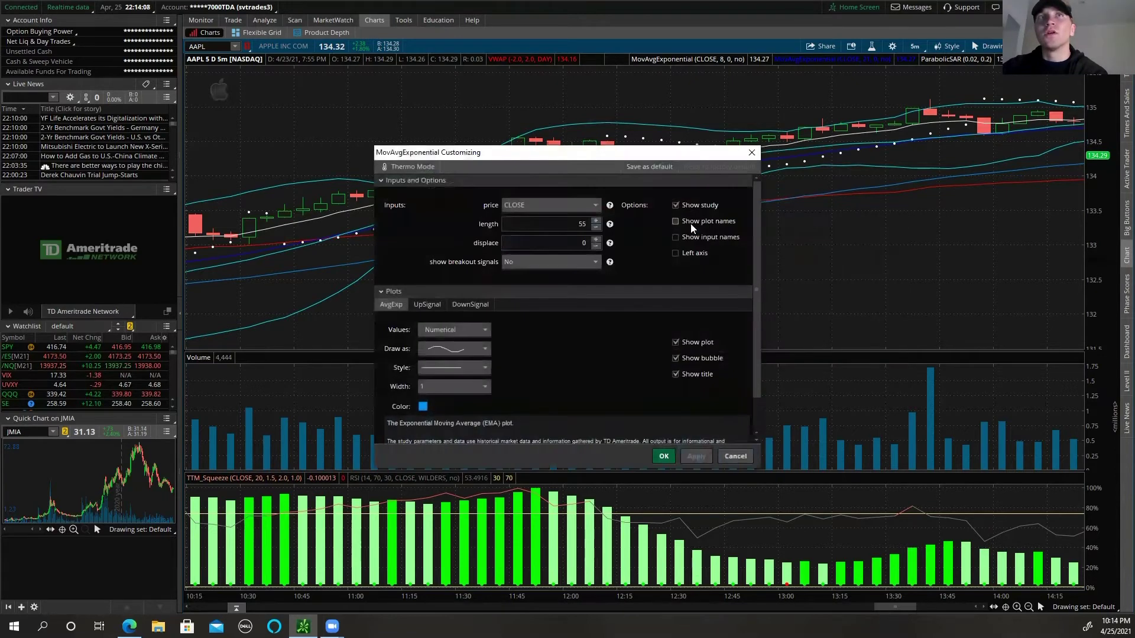
{"action": "left_click", "coordinate": [423, 406]}
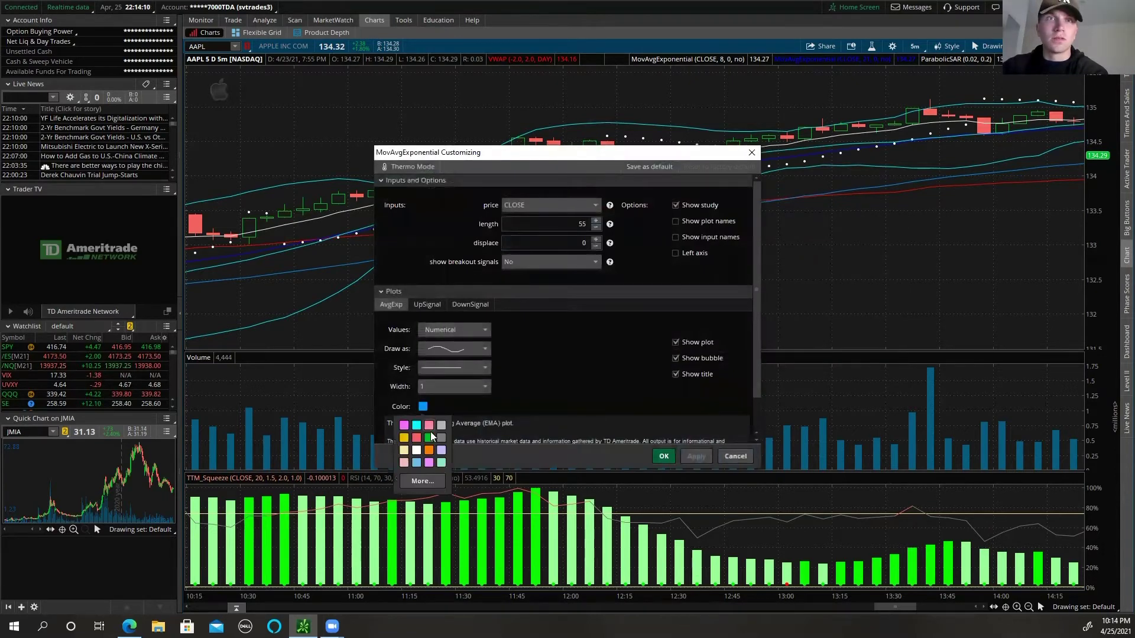
{"action": "left_click", "coordinate": [423, 483]}
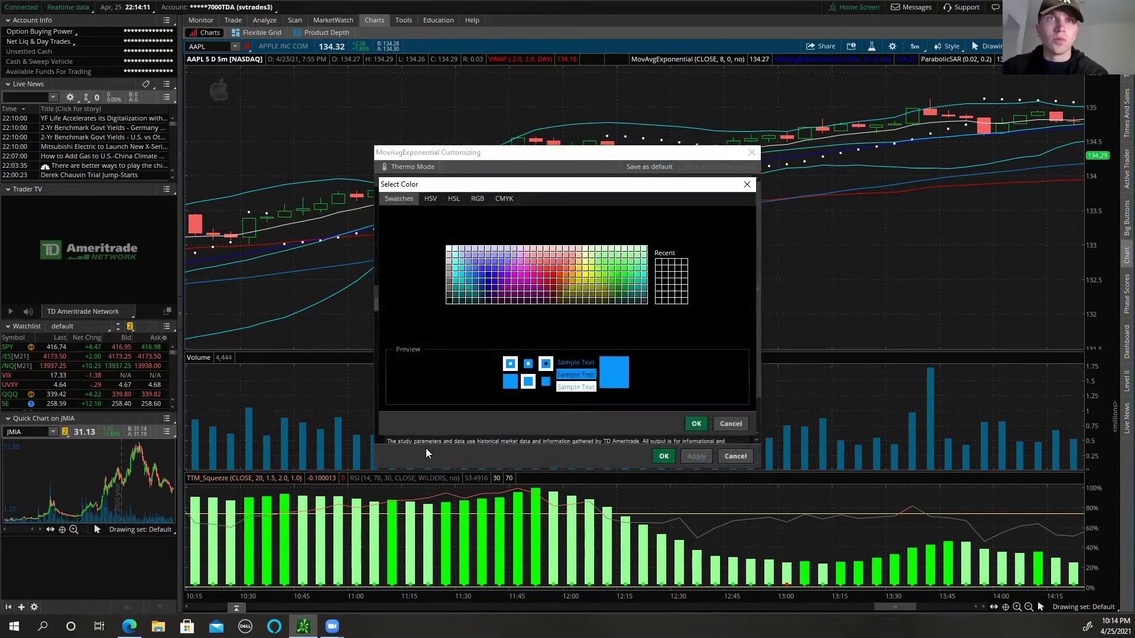
{"action": "left_click", "coordinate": [520, 297]}
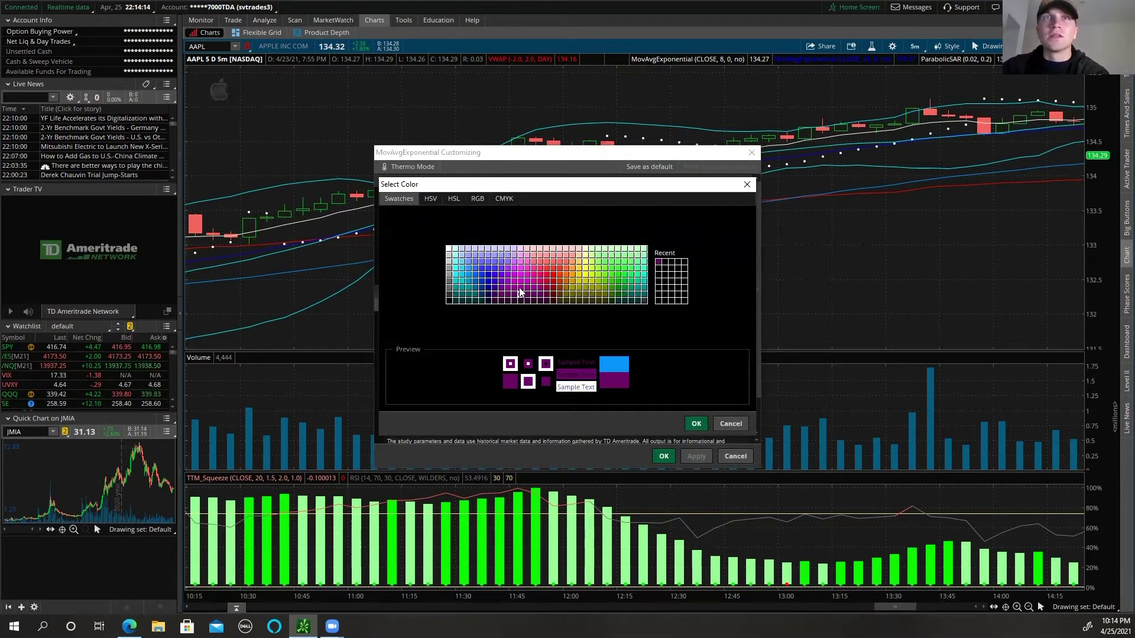
{"action": "left_click", "coordinate": [521, 290]}
{"action": "left_click", "coordinate": [697, 423]}
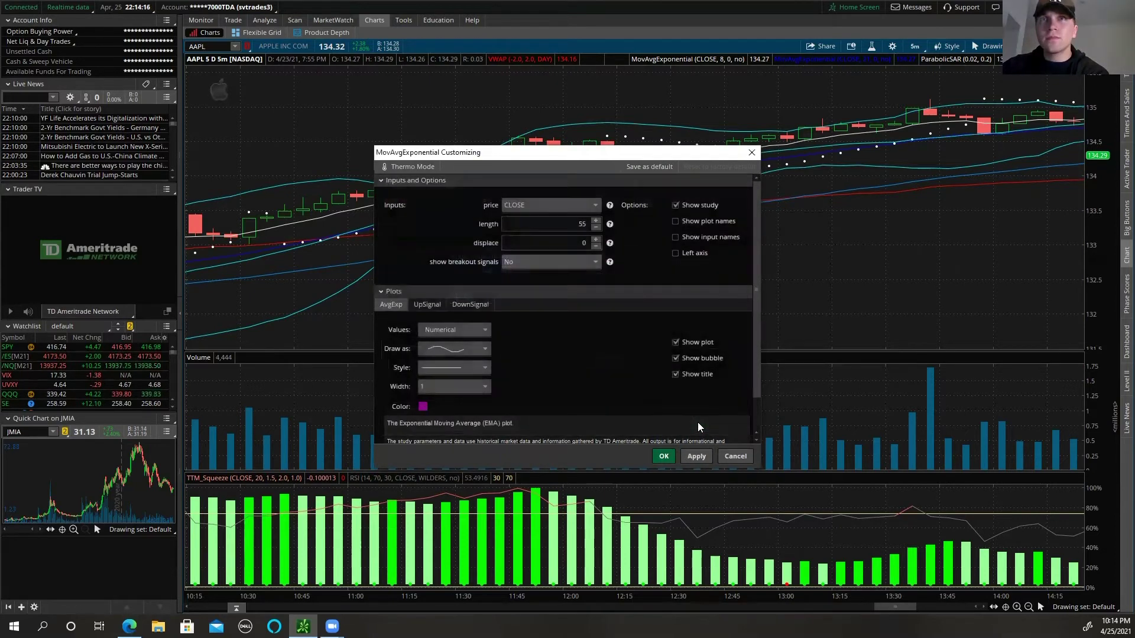
{"action": "left_click", "coordinate": [664, 457]}
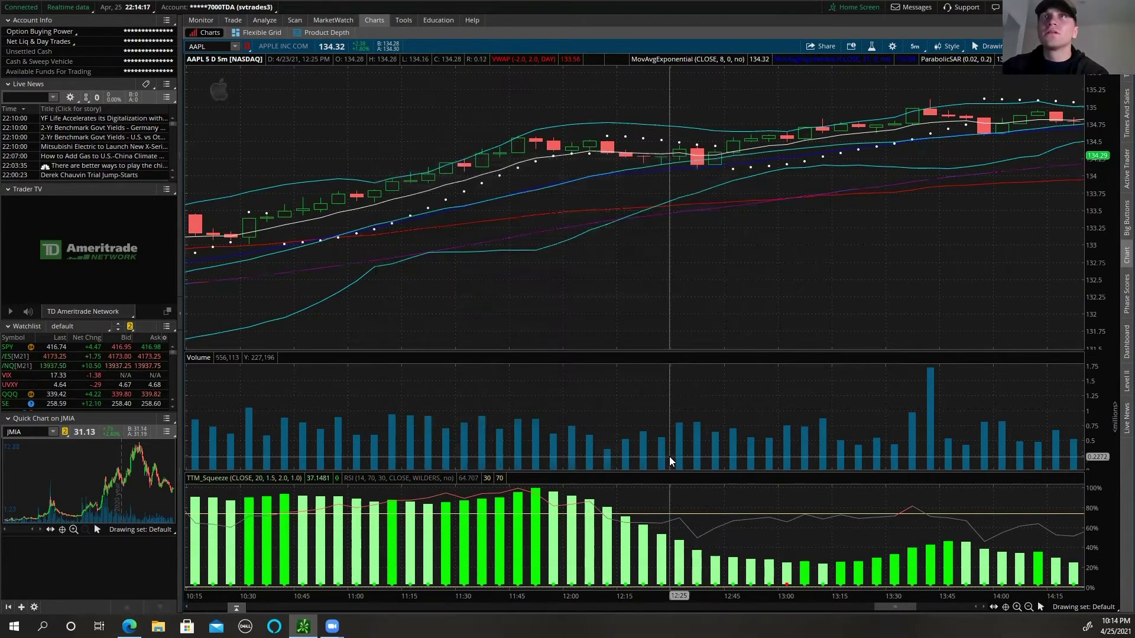
Reopen the 55-period EMA settings and change its colour to a brighter magenta
{"action": "right_click", "coordinate": [693, 215]}
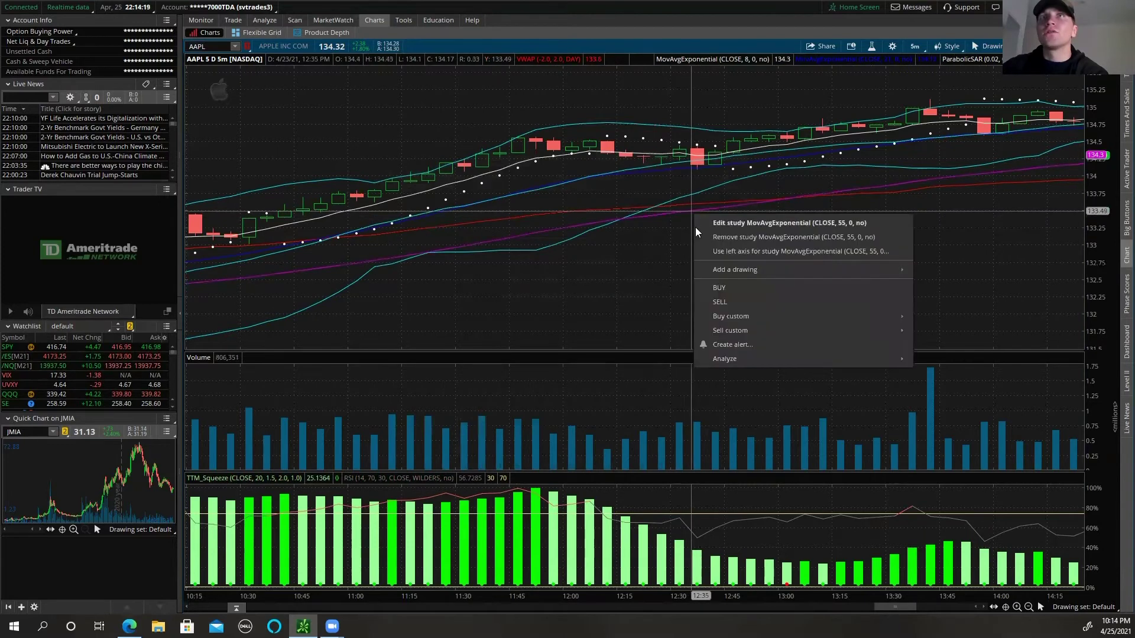
{"action": "left_click", "coordinate": [730, 224]}
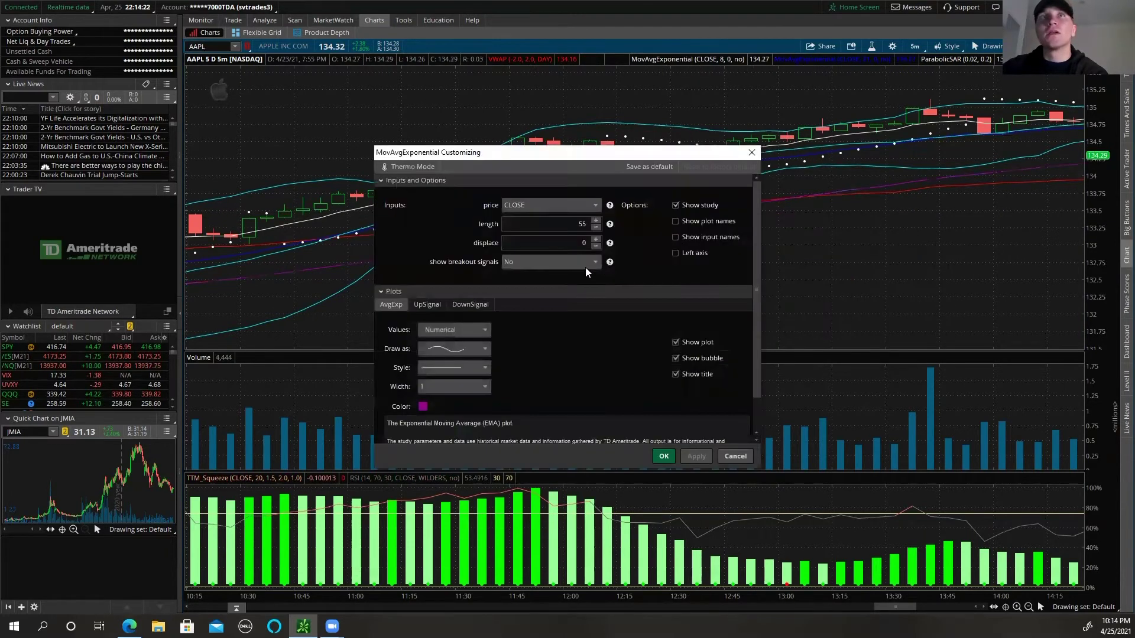
{"action": "left_click", "coordinate": [422, 406]}
{"action": "left_click", "coordinate": [421, 482]}
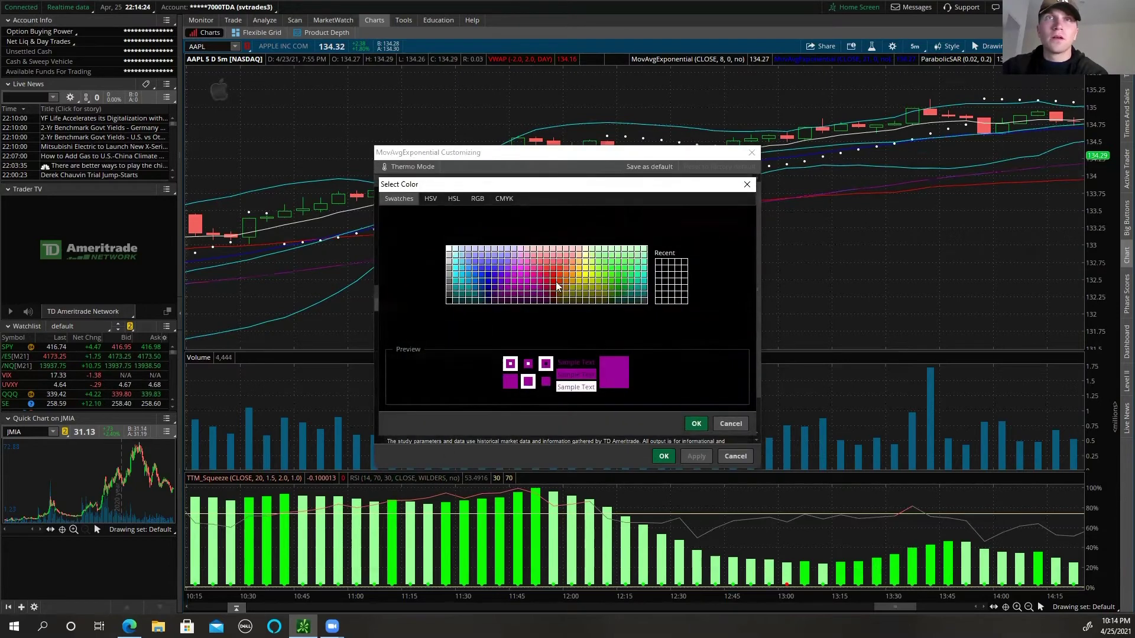
{"action": "left_click", "coordinate": [524, 276]}
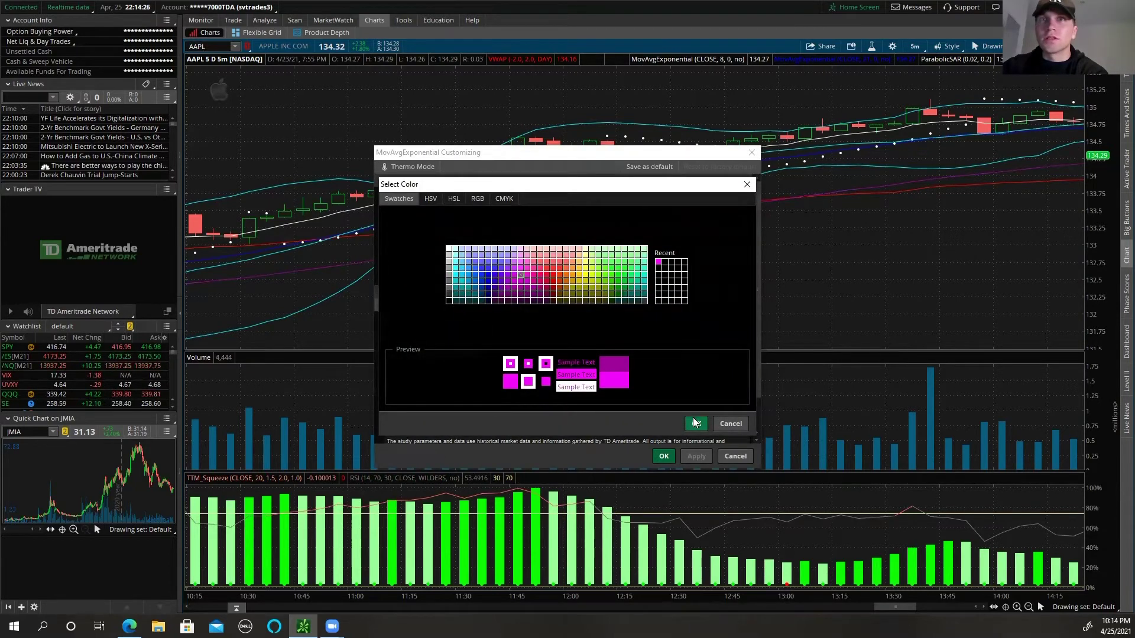
{"action": "left_click", "coordinate": [696, 423]}
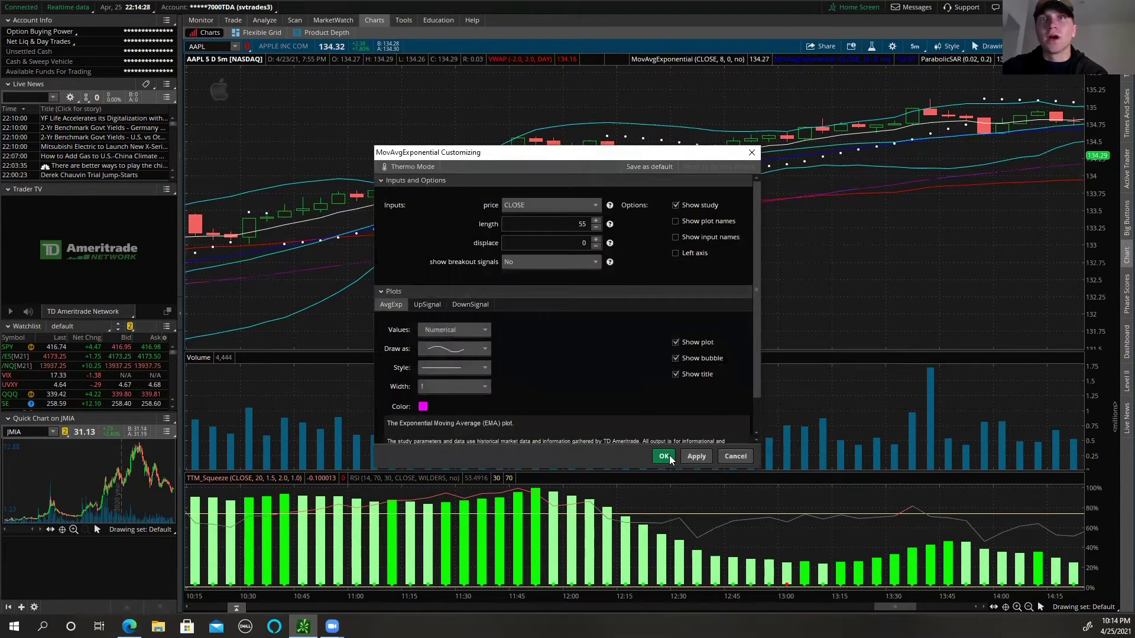
{"action": "left_click", "coordinate": [688, 460]}
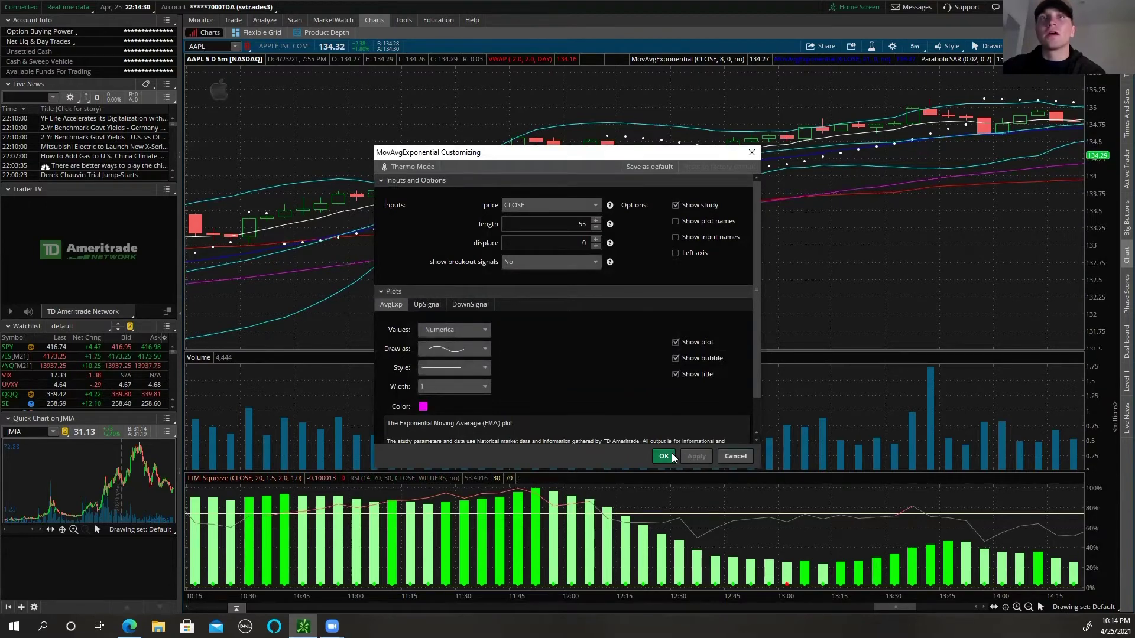
{"action": "left_click", "coordinate": [664, 456]}
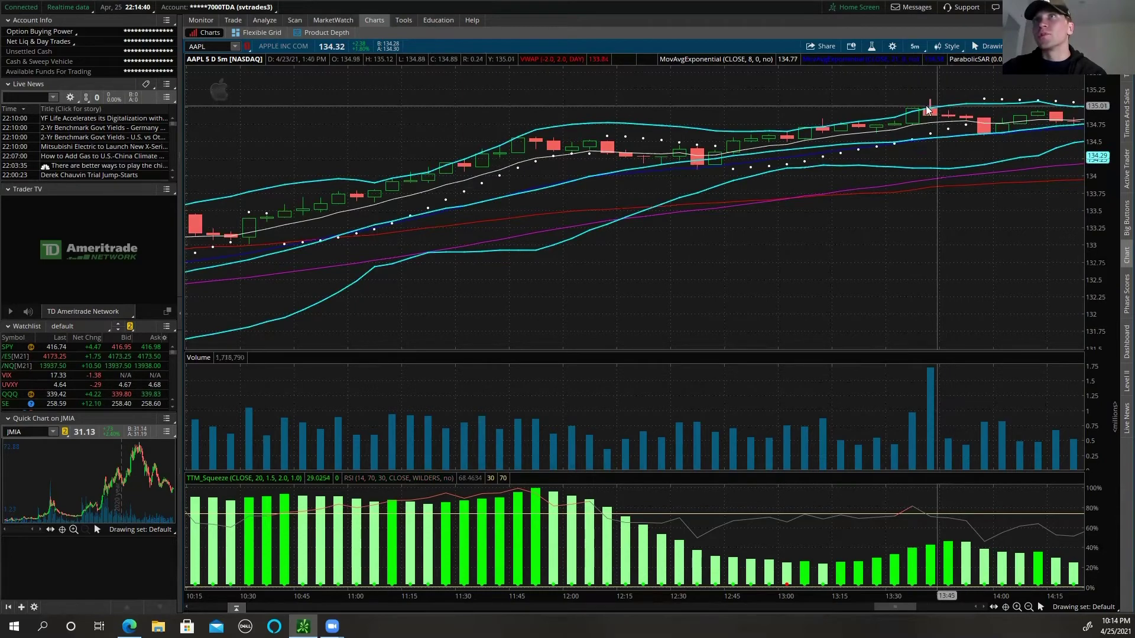
Zoom the AAPL chart out and switch it to one year of daily candles (1 Y : 1D)
{"action": "left_click", "coordinate": [1029, 606]}
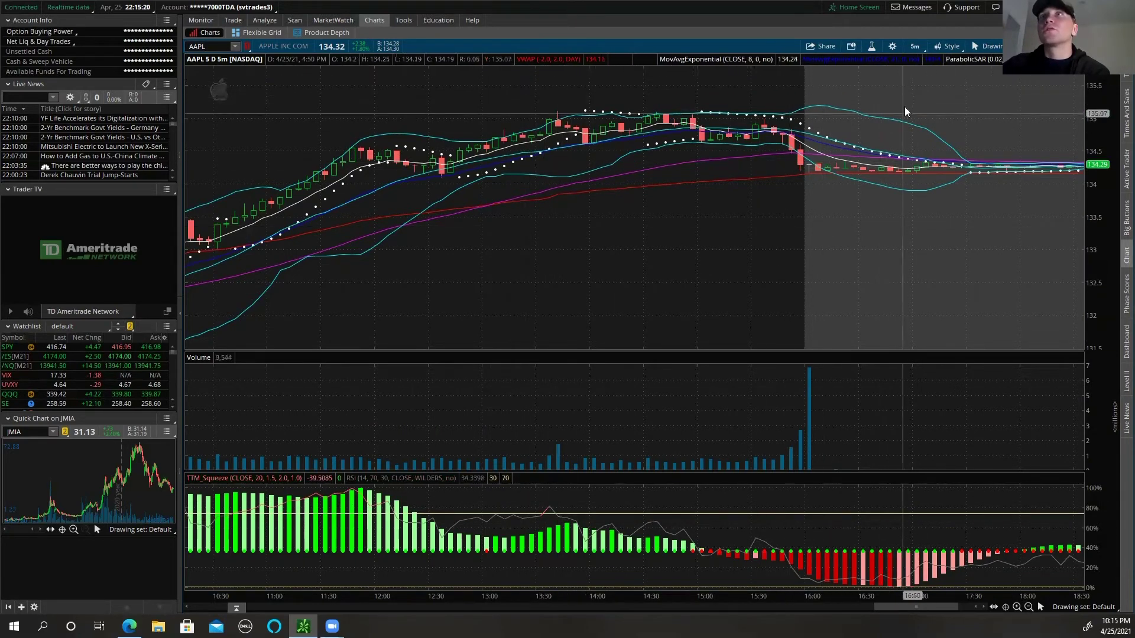
{"action": "left_click", "coordinate": [916, 46]}
{"action": "left_click", "coordinate": [896, 100]}
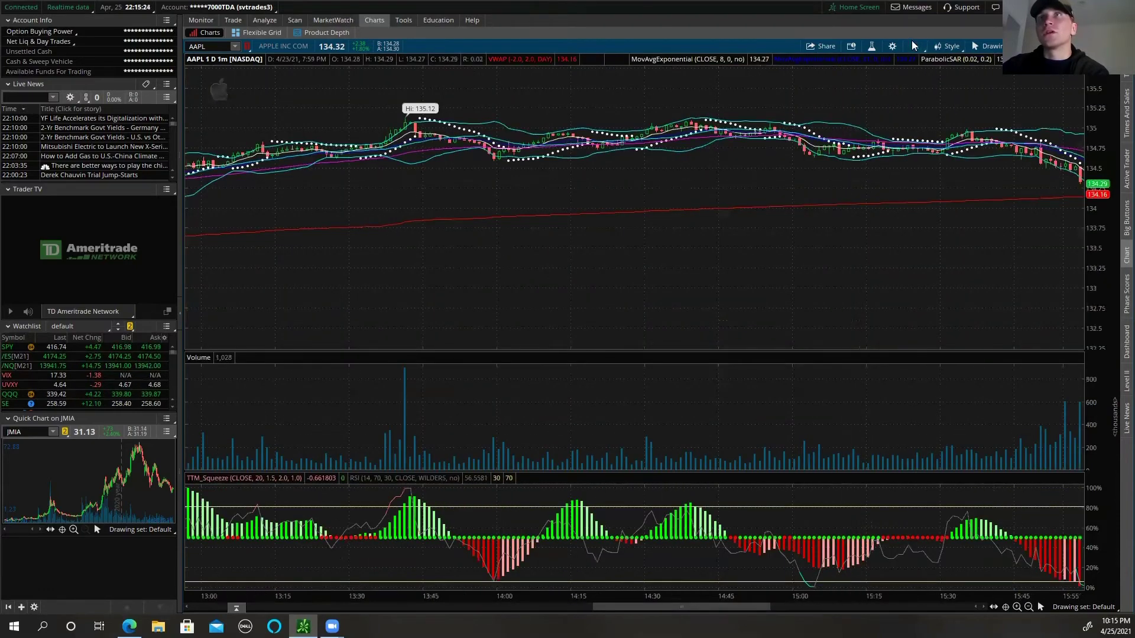
{"action": "left_click", "coordinate": [915, 46]}
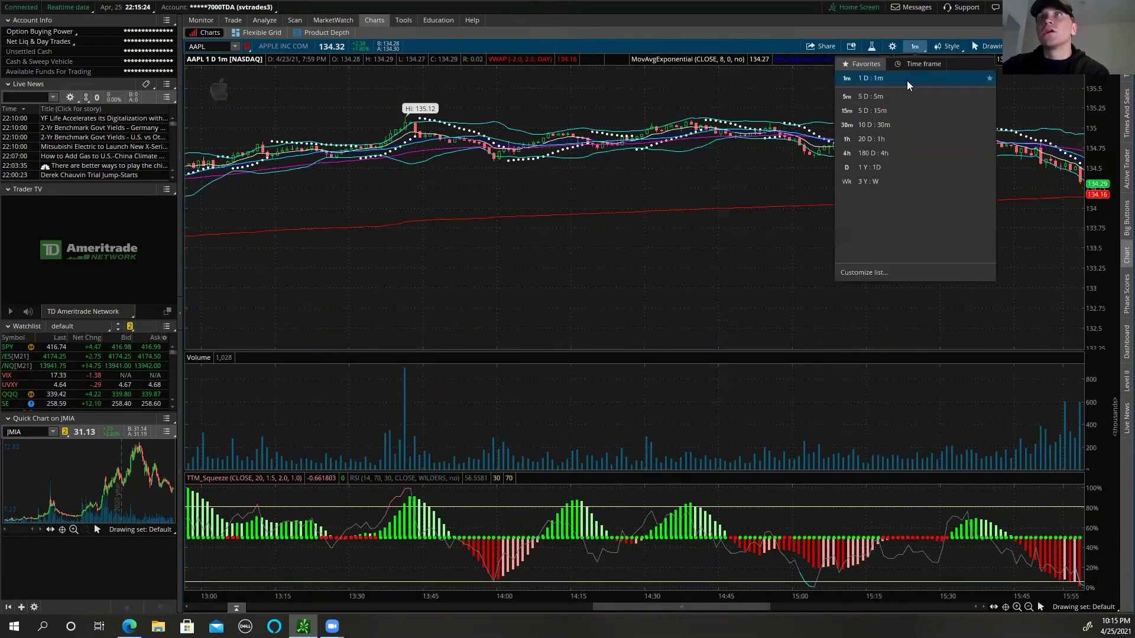
{"action": "left_click", "coordinate": [909, 99]}
{"action": "left_click", "coordinate": [918, 46]}
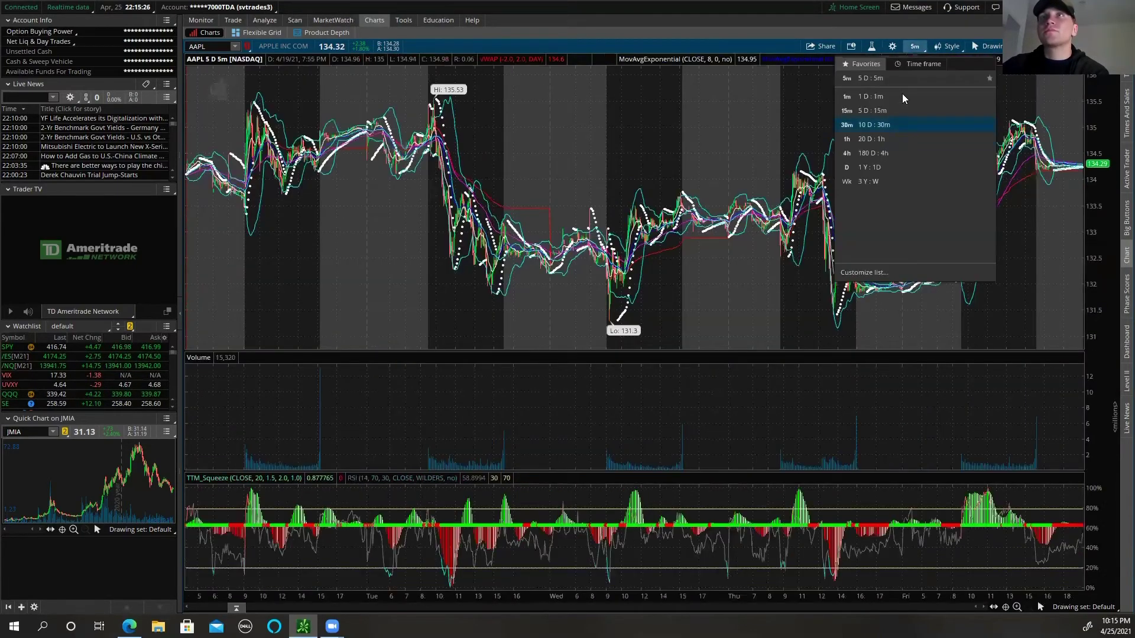
{"action": "left_click", "coordinate": [878, 169]}
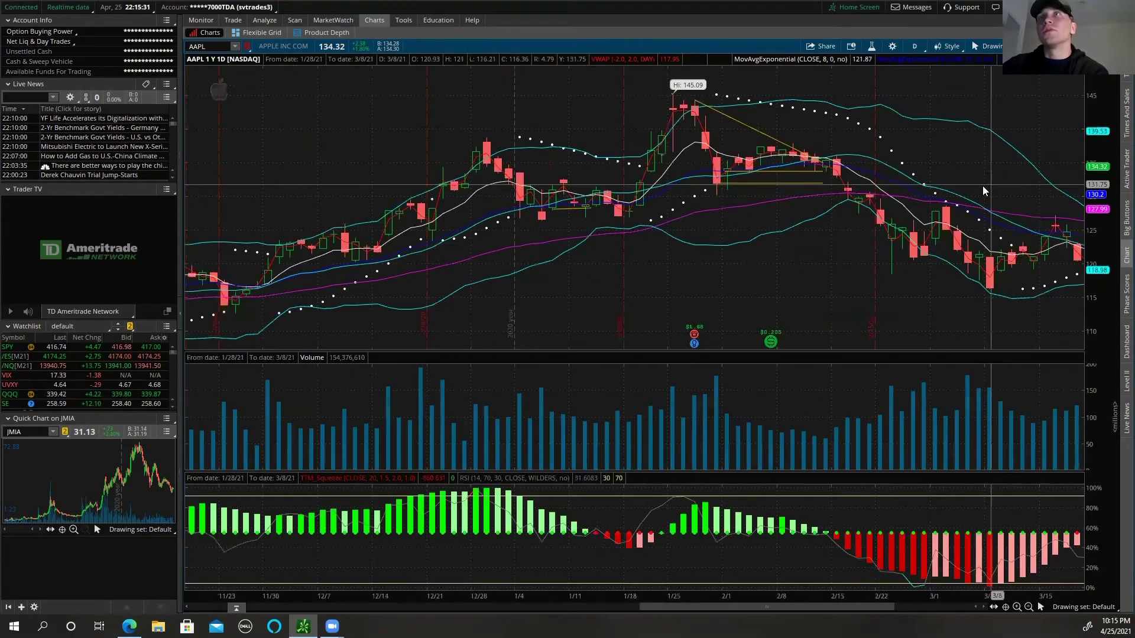
{"action": "right_click", "coordinate": [782, 145]}
{"action": "left_click", "coordinate": [814, 198]}
{"action": "right_click", "coordinate": [789, 171]}
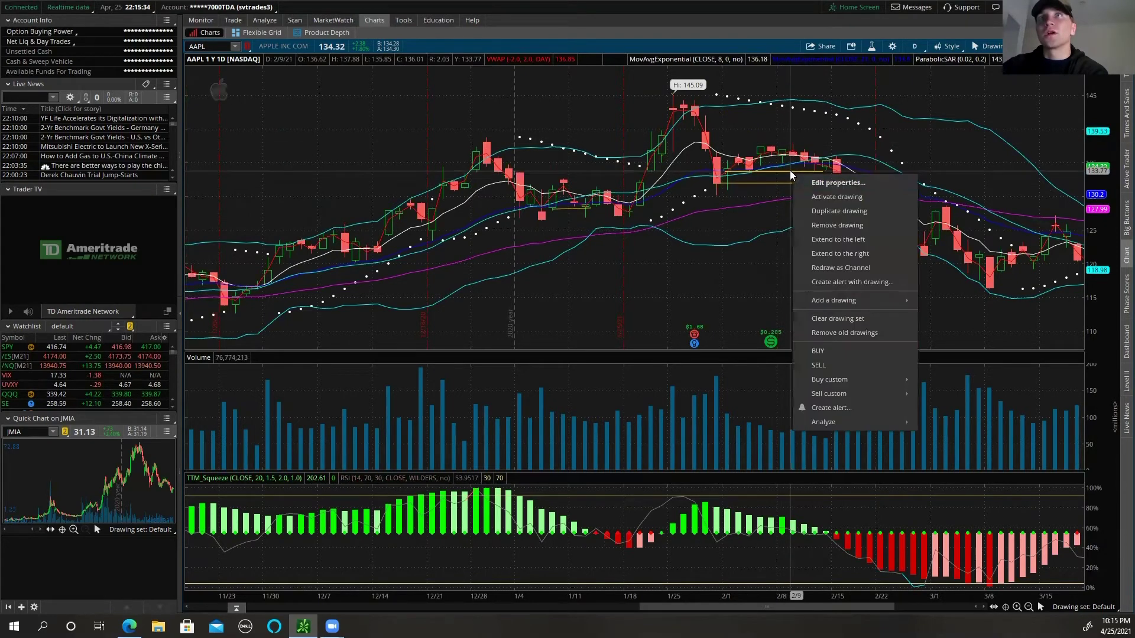
{"action": "left_click", "coordinate": [818, 214]}
{"action": "right_click", "coordinate": [797, 185]}
{"action": "left_click", "coordinate": [821, 214]}
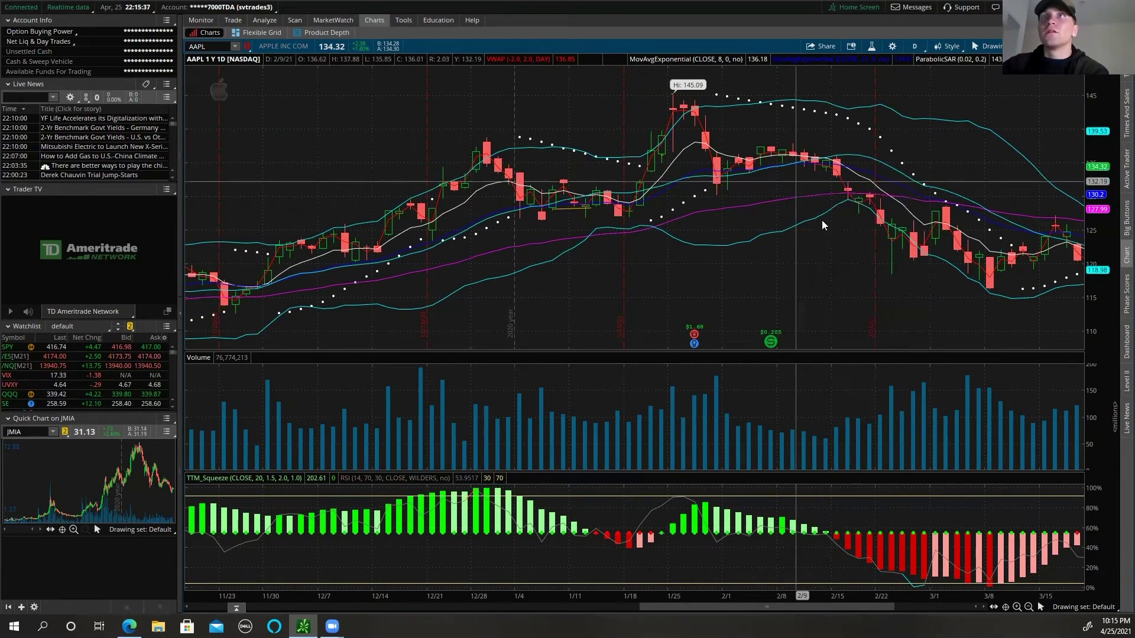
{"action": "left_click", "coordinate": [984, 47]}
{"action": "mouse_move", "coordinate": [988, 127]}
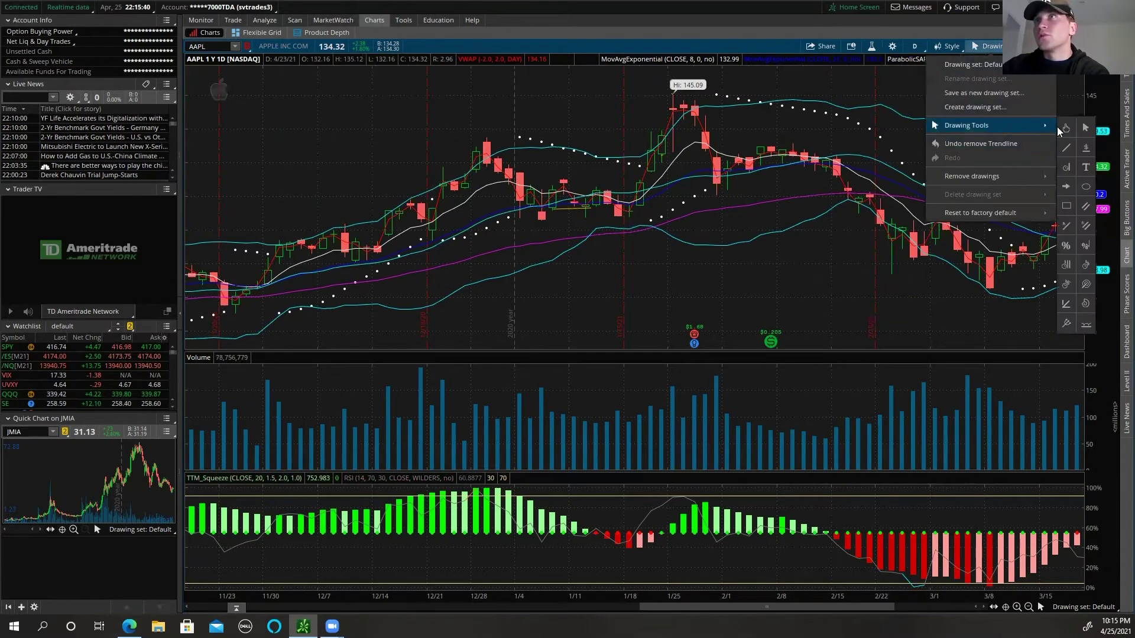
{"action": "left_click", "coordinate": [1067, 149]}
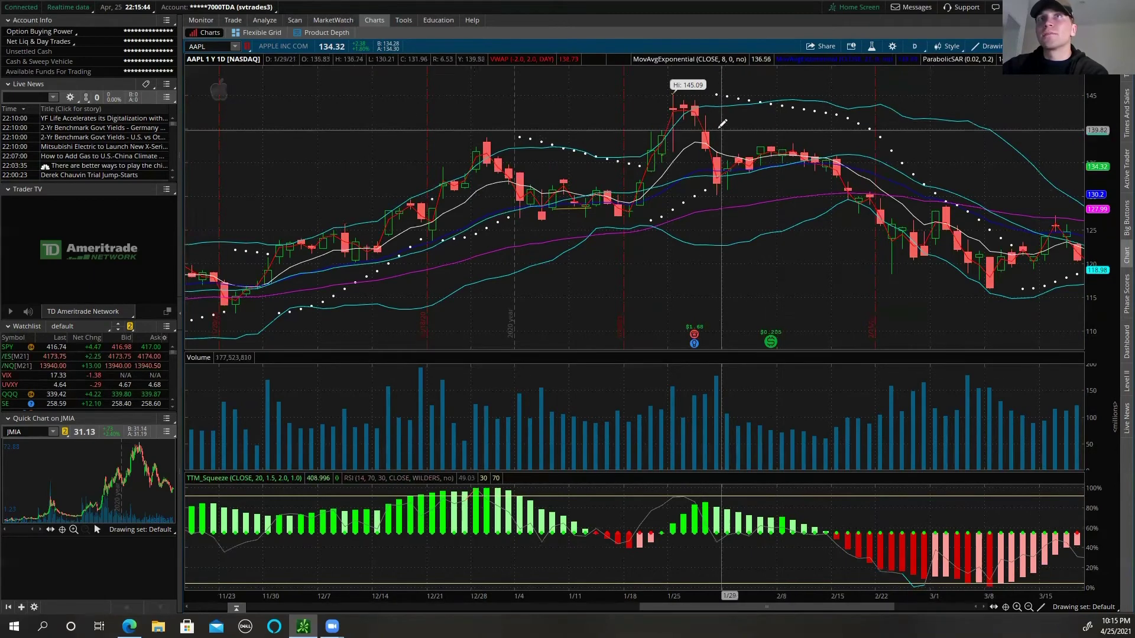
{"action": "left_click", "coordinate": [709, 125]}
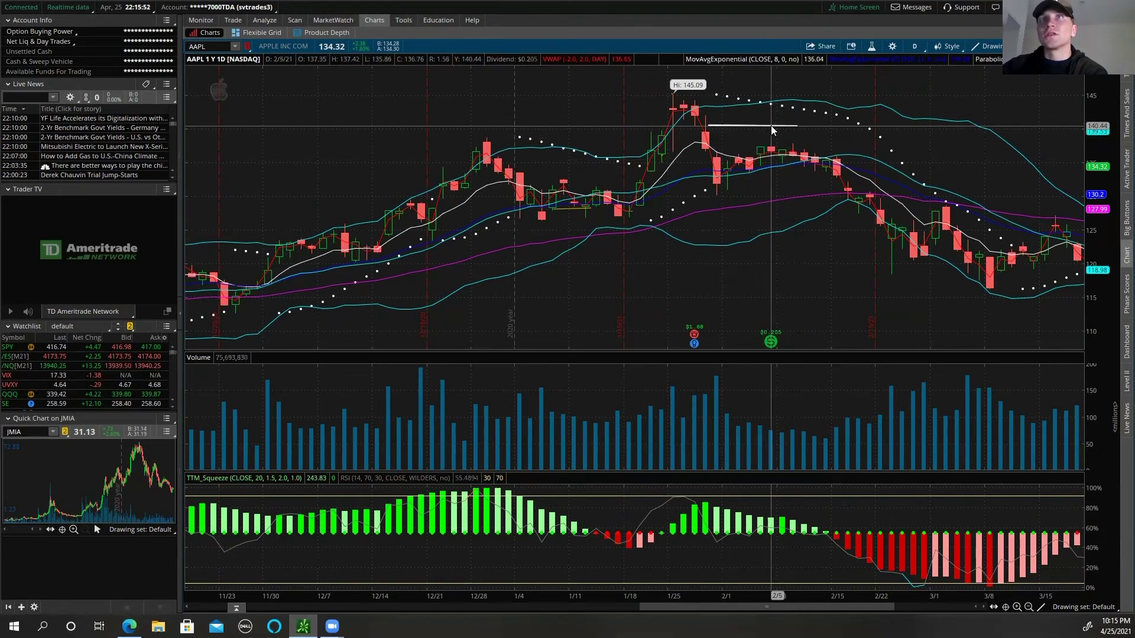
{"action": "right_click", "coordinate": [771, 124]}
{"action": "left_click", "coordinate": [791, 137]}
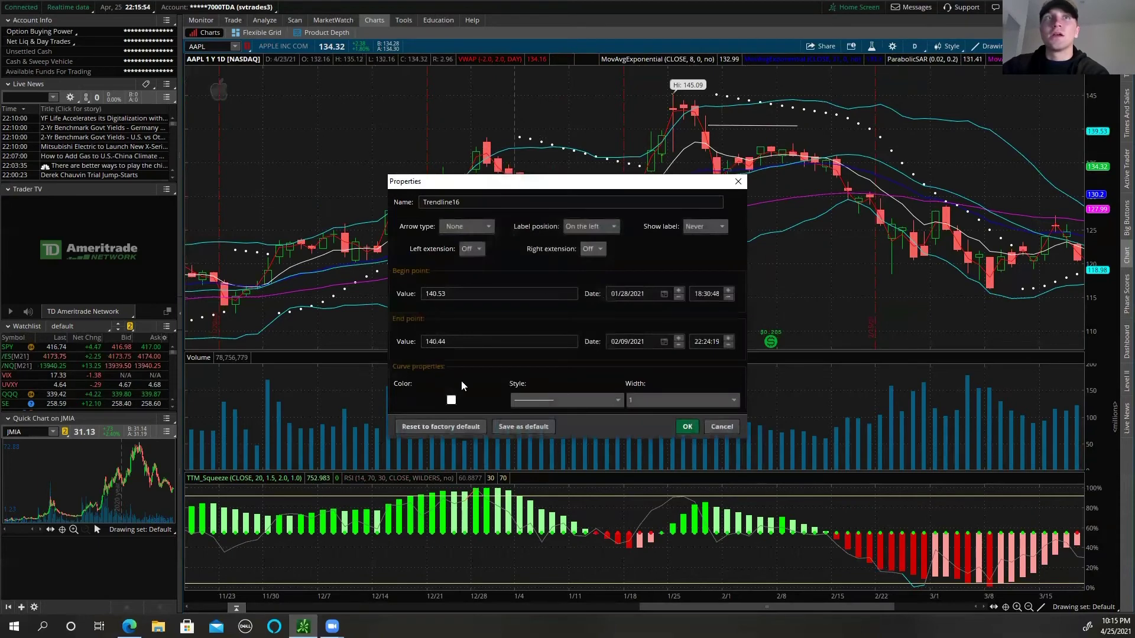
{"action": "left_click", "coordinate": [451, 399]}
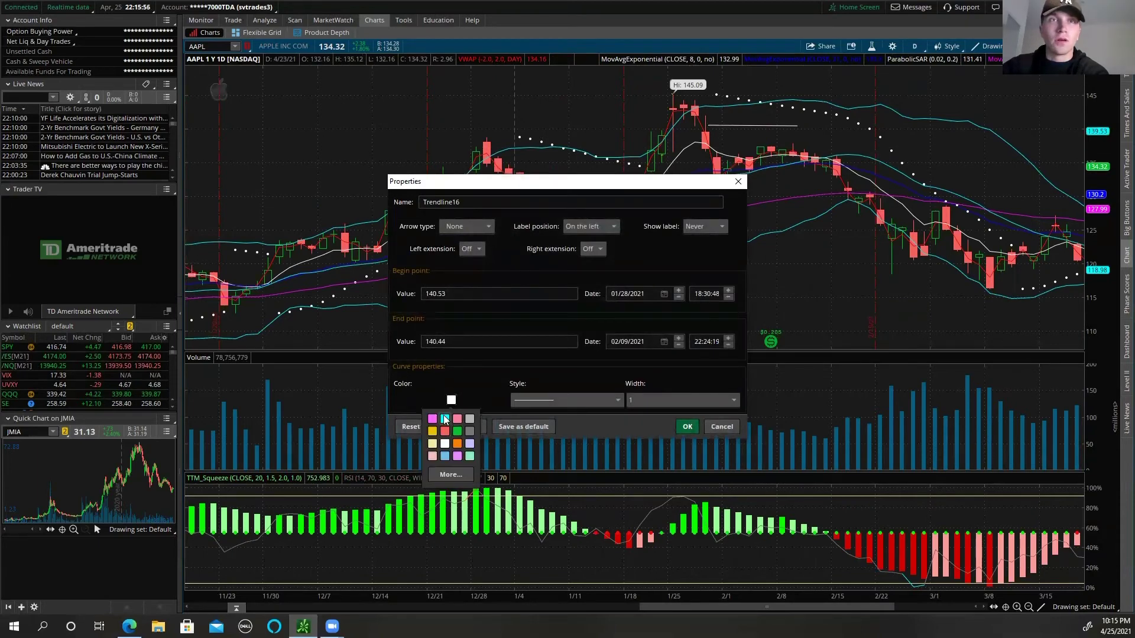
{"action": "left_click", "coordinate": [445, 418]}
{"action": "left_click", "coordinate": [452, 400]}
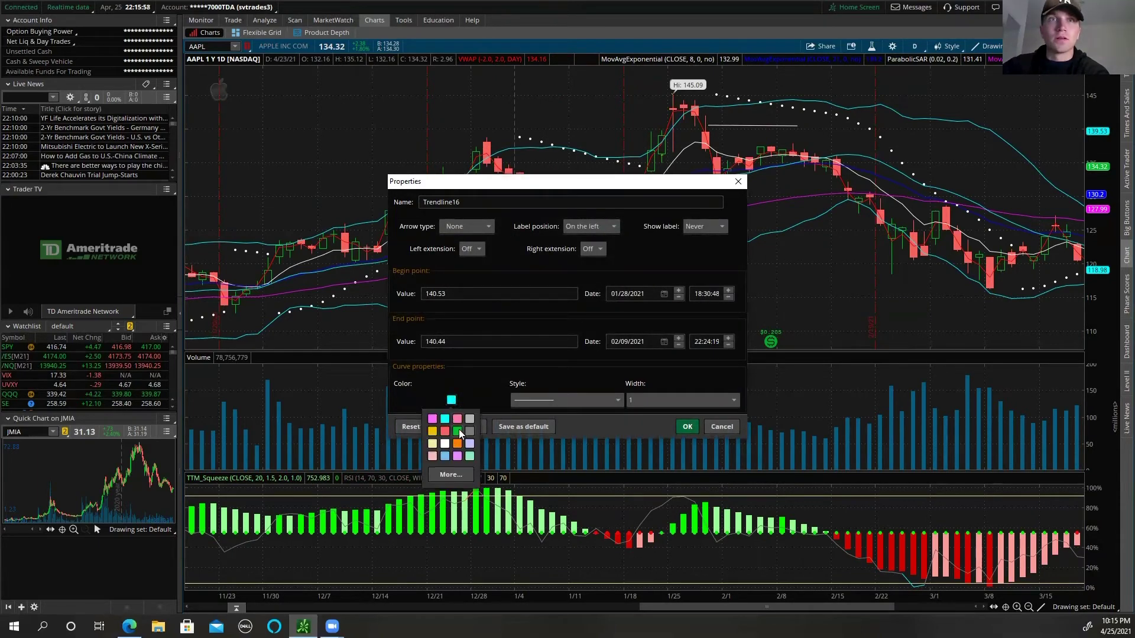
{"action": "left_click", "coordinate": [459, 431]}
{"action": "left_click", "coordinate": [688, 426]}
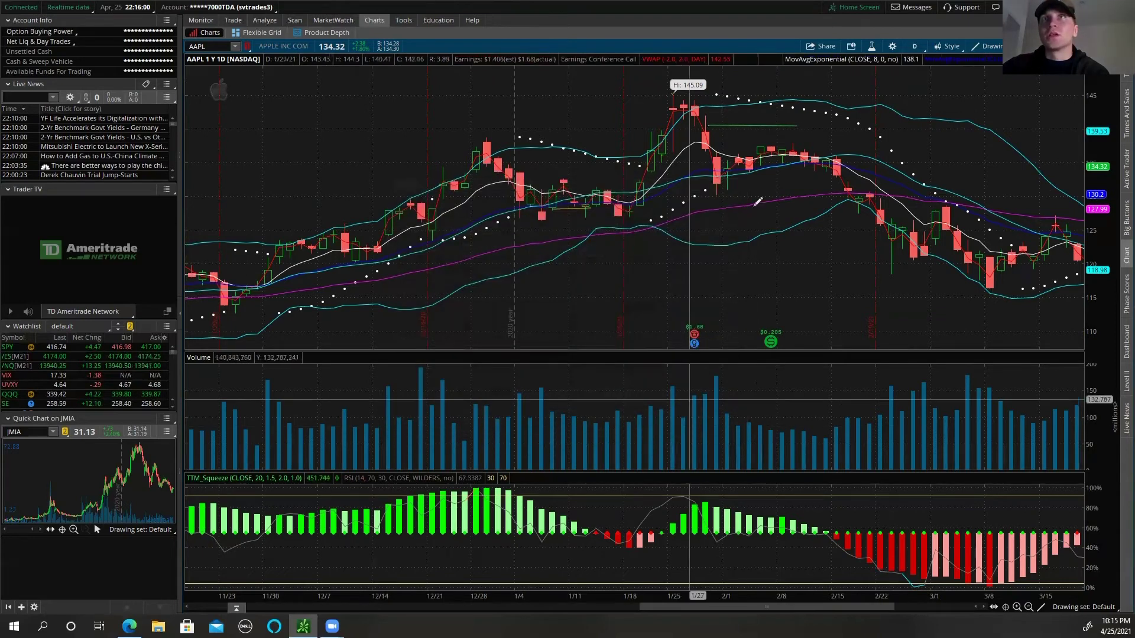
{"action": "right_click", "coordinate": [754, 126]}
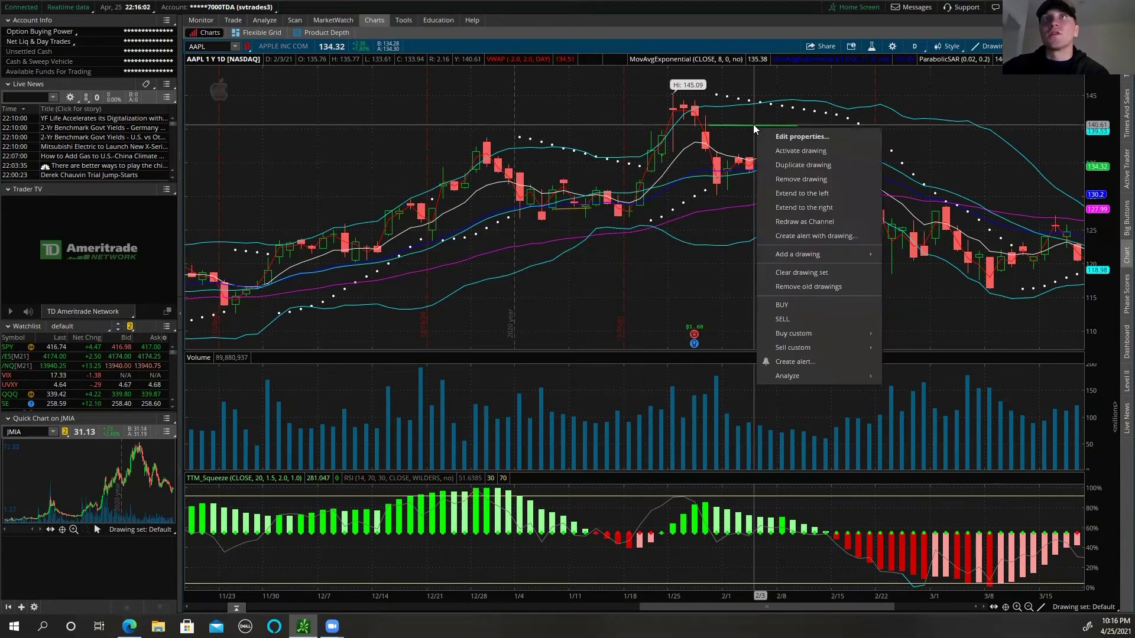
{"action": "left_click", "coordinate": [801, 178]}
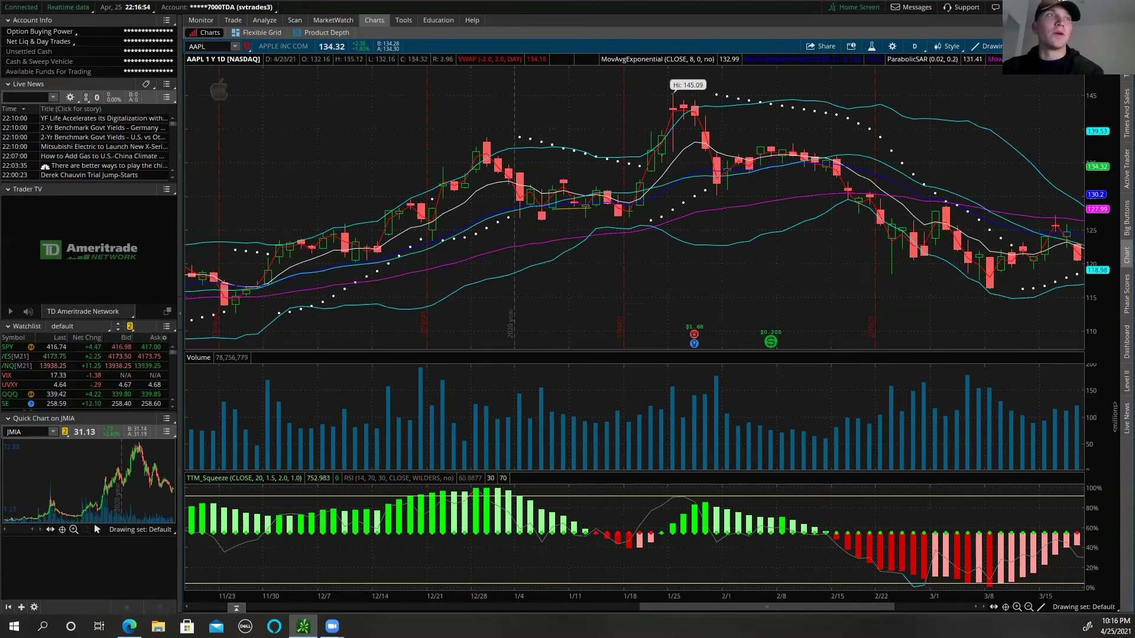
Delete the Live News, Trader TV and Quick Chart on JMIA gadgets from the side panel
{"action": "left_click", "coordinate": [167, 85]}
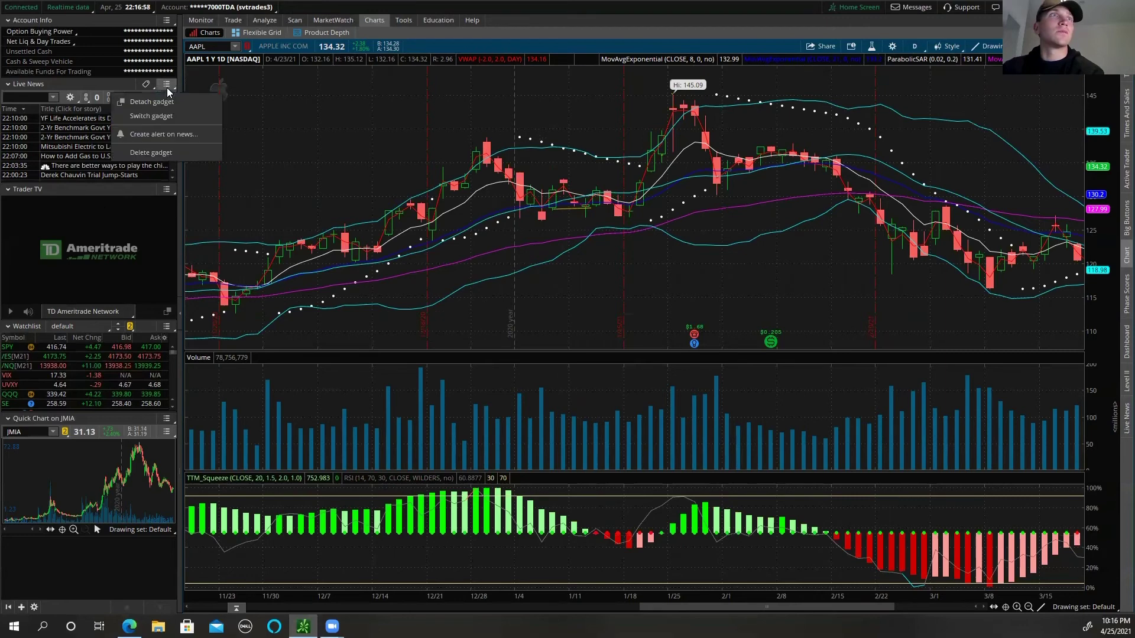
{"action": "left_click", "coordinate": [161, 151]}
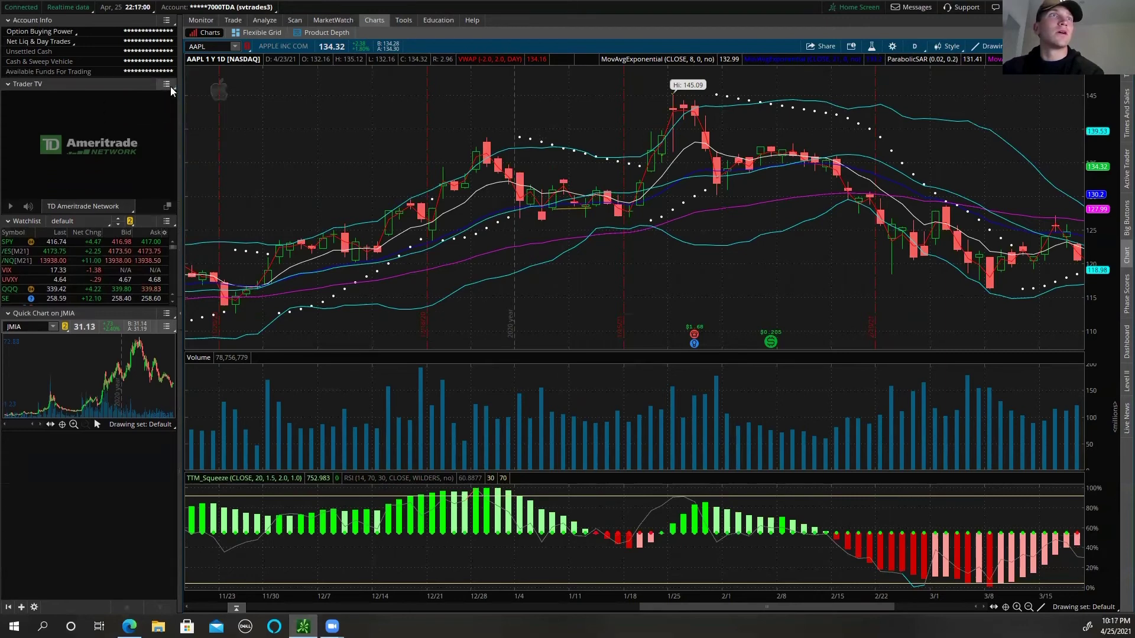
{"action": "left_click", "coordinate": [166, 135]}
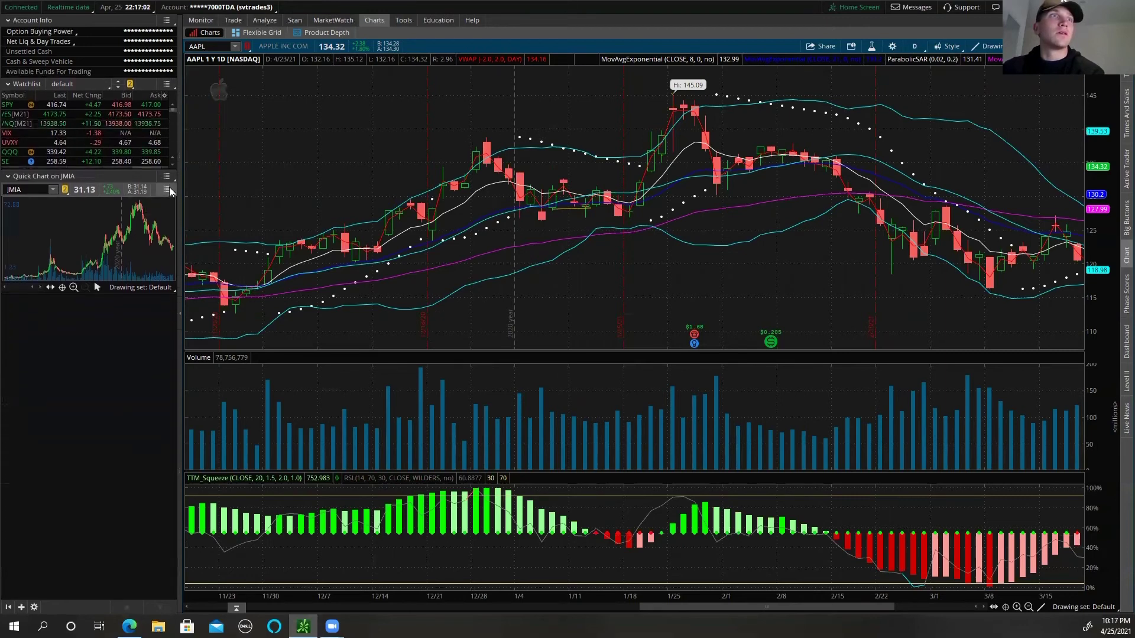
{"action": "left_click", "coordinate": [167, 189]}
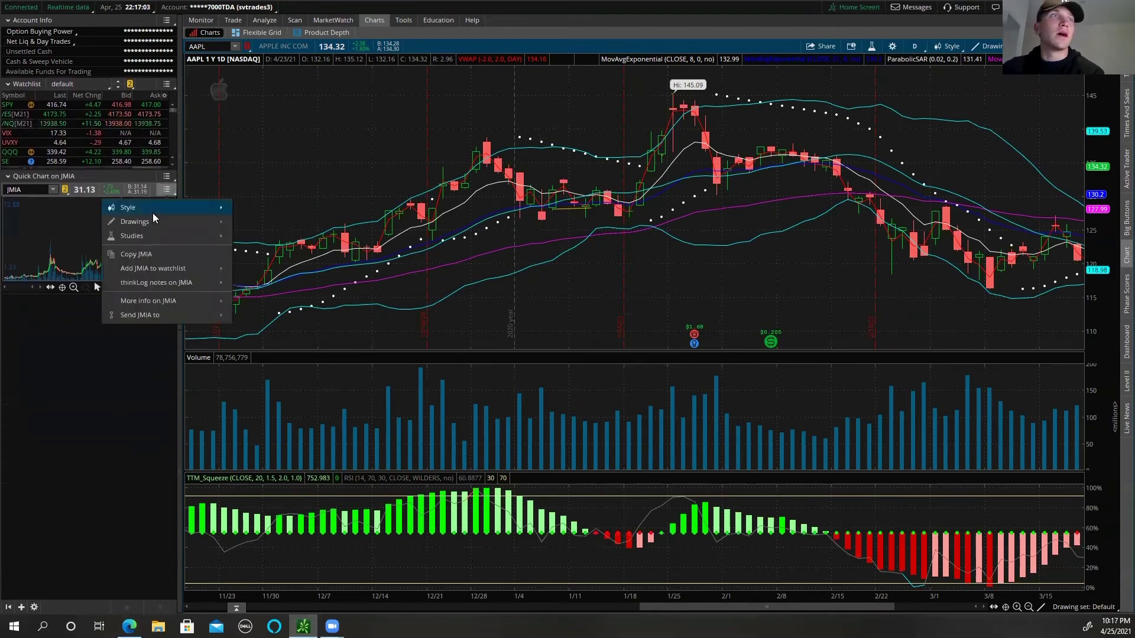
{"action": "left_click", "coordinate": [167, 176]}
{"action": "left_click", "coordinate": [123, 184]}
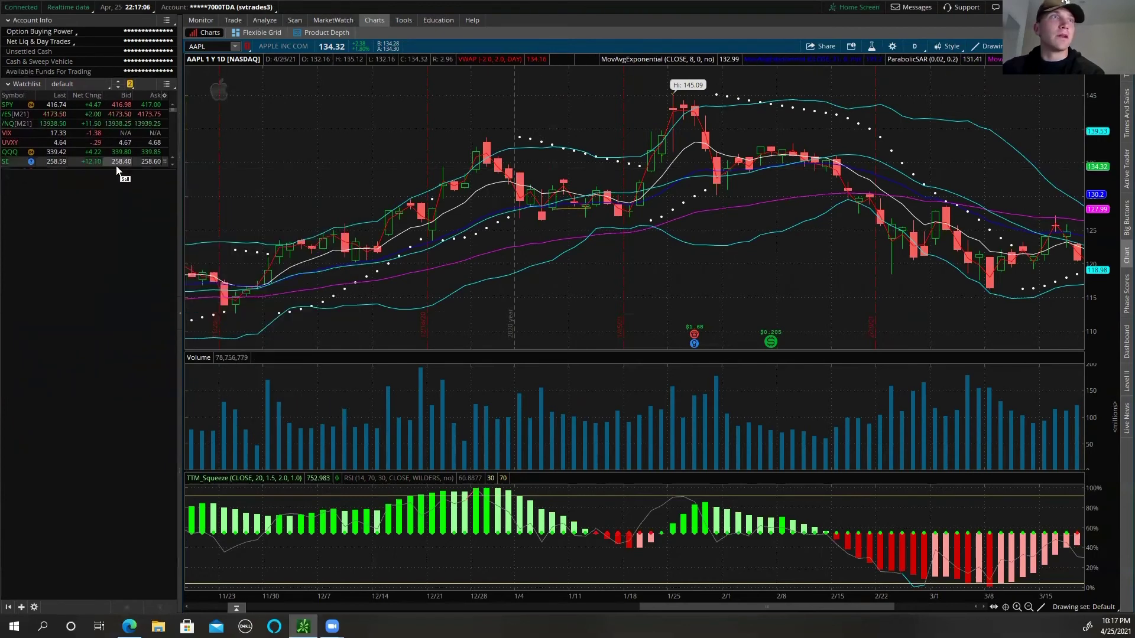
Stretch the watchlist to fill the side panel and pick up AMZN from it
{"action": "left_click_drag", "start_coordinate": [83, 287], "coordinate": [62, 543]}
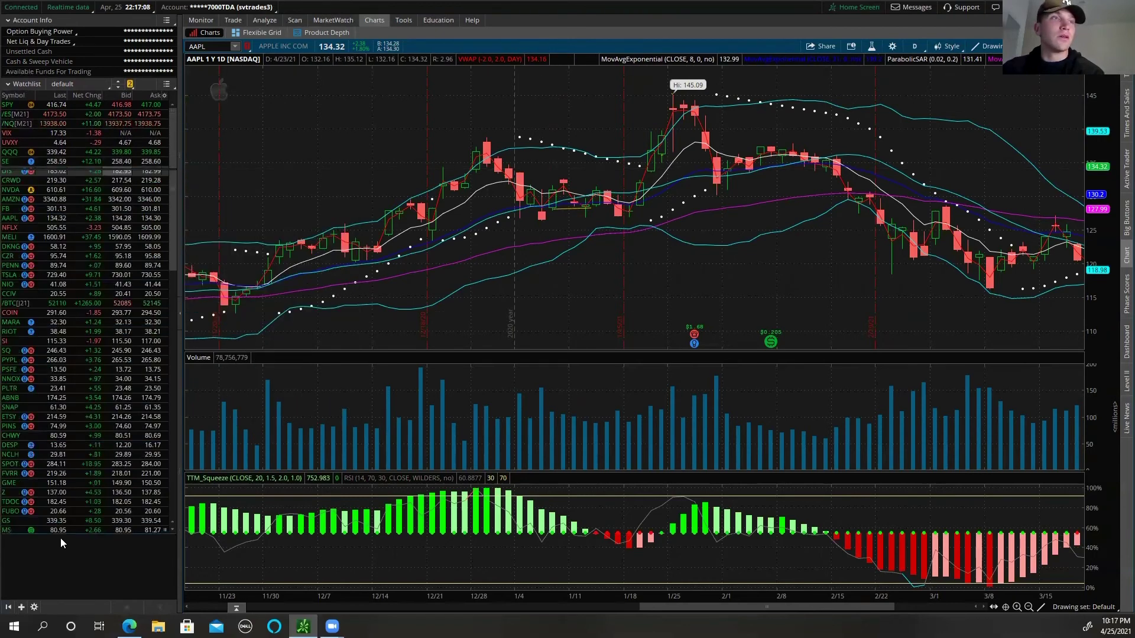
{"action": "scroll", "coordinate": [75, 308], "scroll_direction": "down", "scroll_amount": 15}
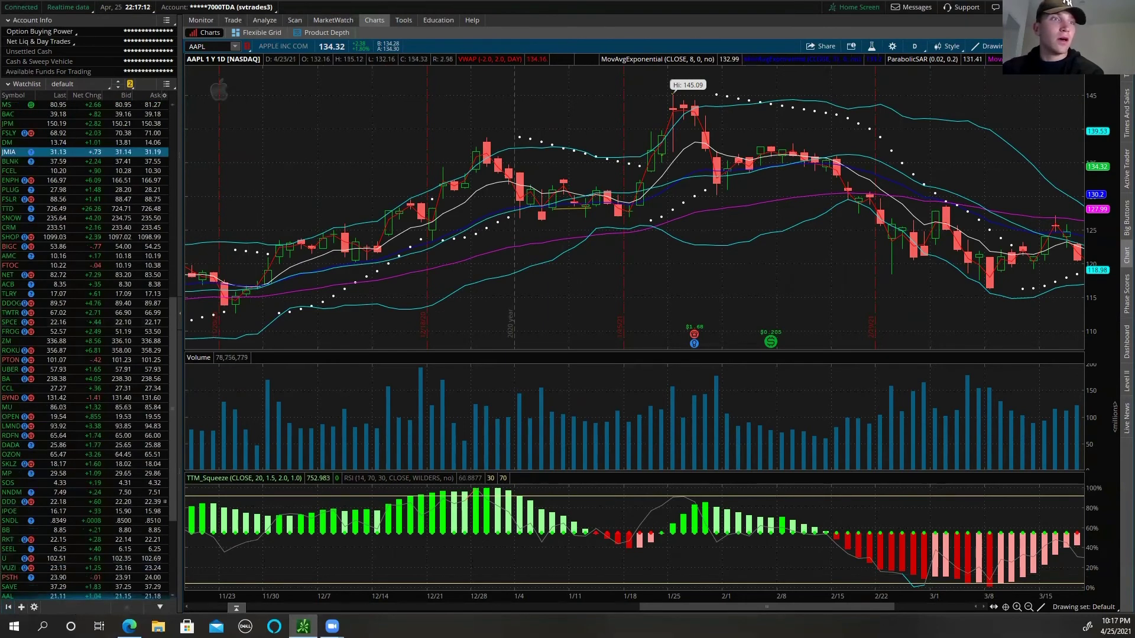
{"action": "scroll", "coordinate": [73, 591], "scroll_direction": "down", "scroll_amount": 6}
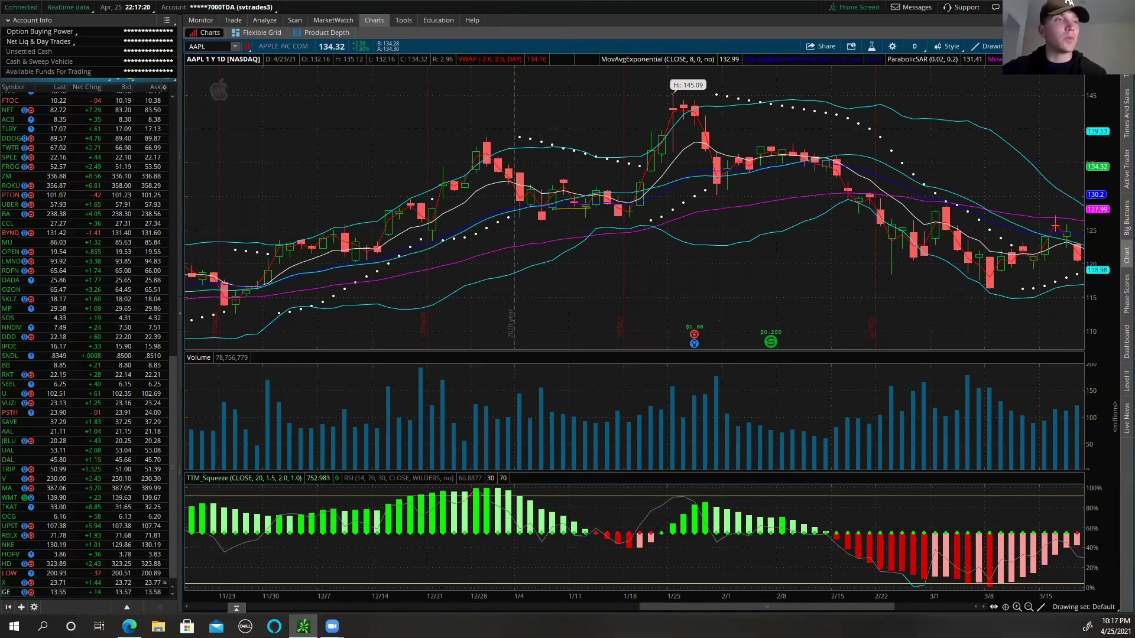
{"action": "scroll", "coordinate": [97, 258], "scroll_direction": "up", "scroll_amount": 15}
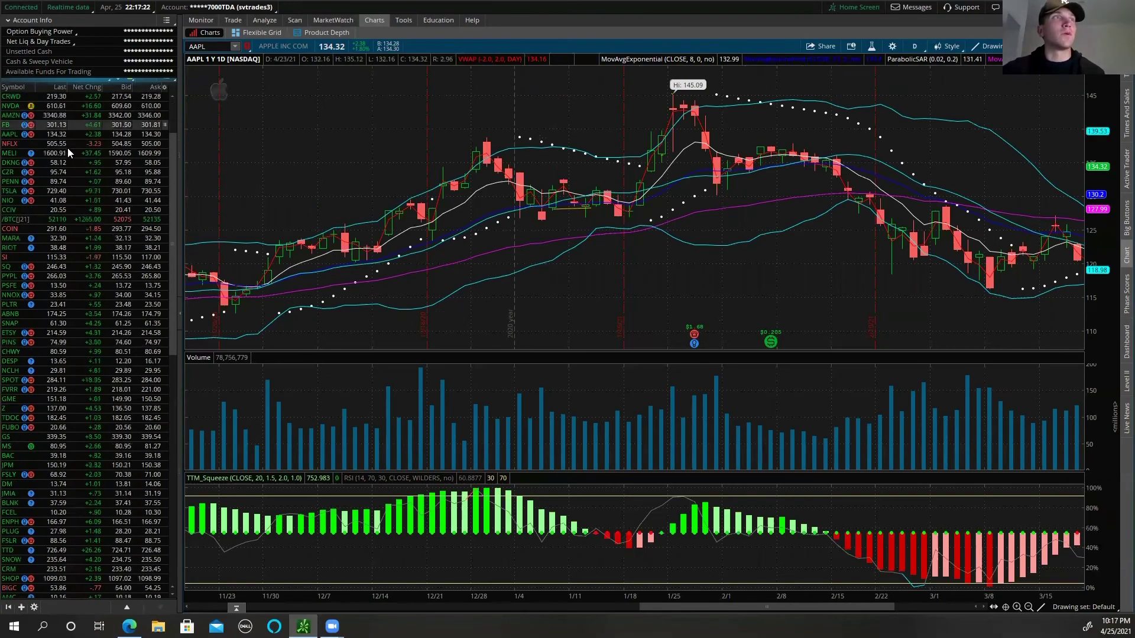
{"action": "left_click_drag", "start_coordinate": [76, 117], "coordinate": [189, 127]}
Drop AMZN onto the main chart and set its timeframe to 5 D : 5m
{"action": "left_click_drag", "start_coordinate": [309, 127], "coordinate": [308, 128]}
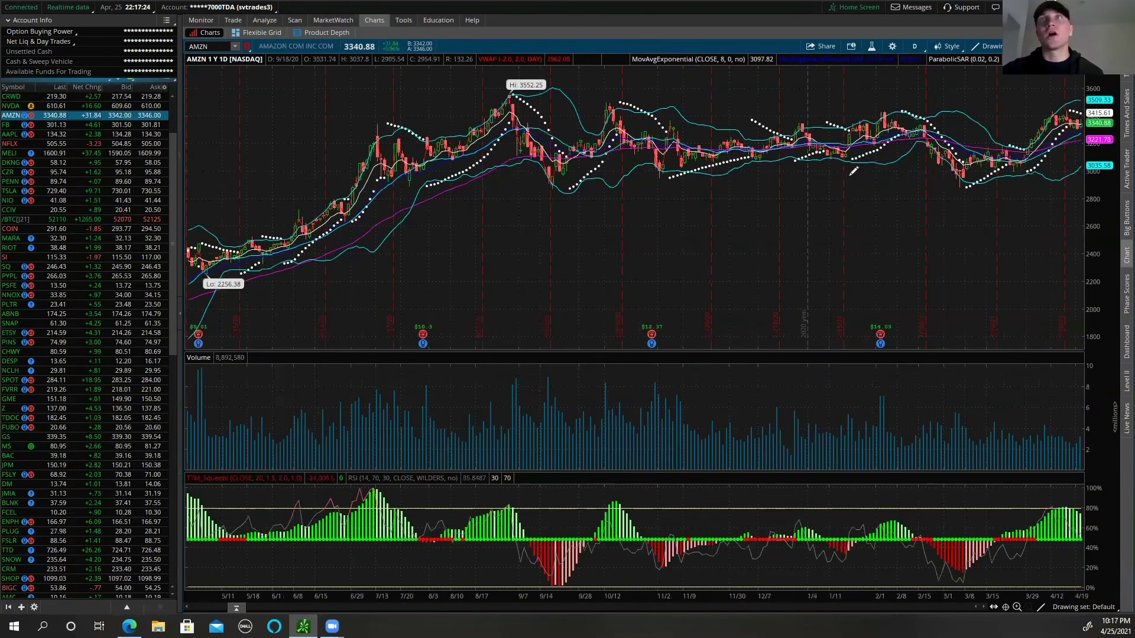
{"action": "left_click", "coordinate": [916, 45]}
{"action": "left_click", "coordinate": [917, 45]}
{"action": "left_click", "coordinate": [917, 45]}
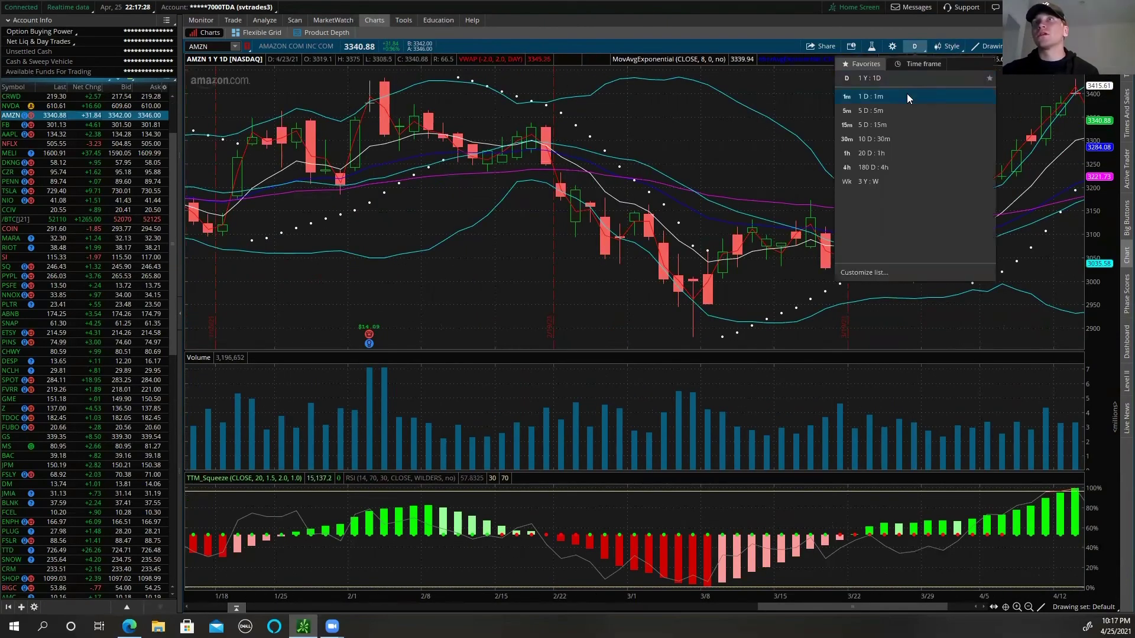
{"action": "left_click", "coordinate": [907, 94]}
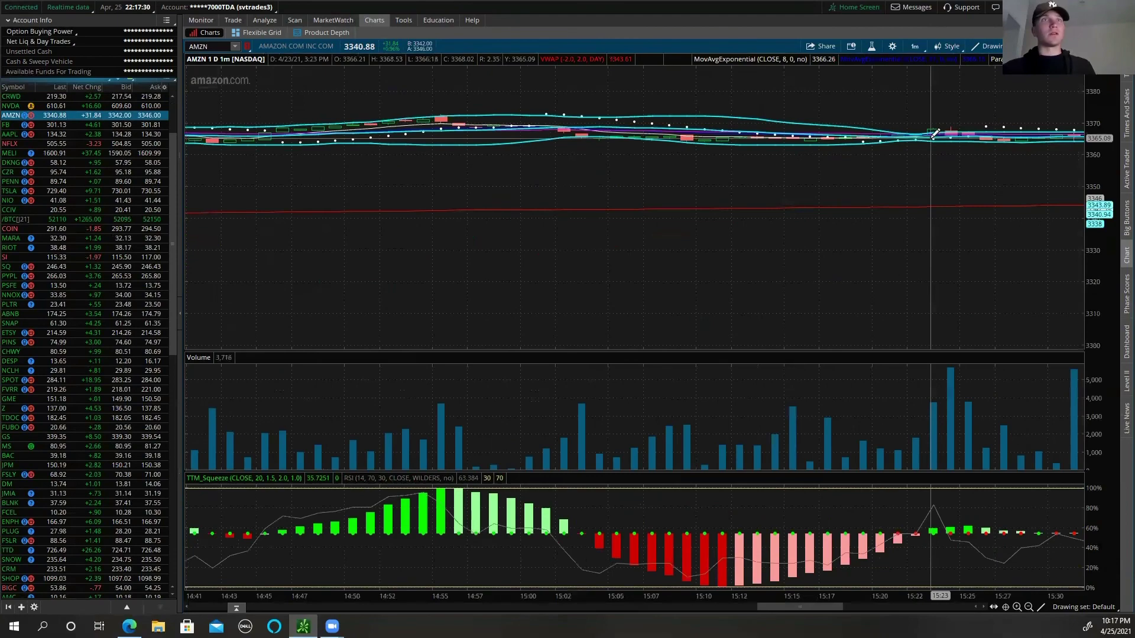
{"action": "left_click", "coordinate": [914, 46]}
{"action": "left_click", "coordinate": [903, 95]}
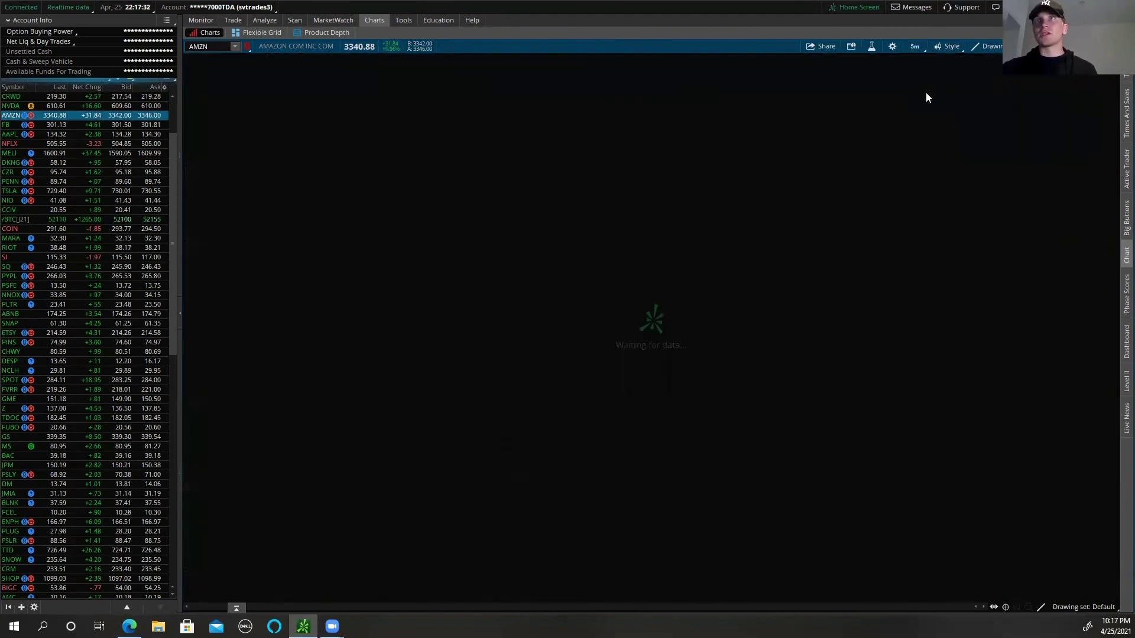
{"action": "scroll", "coordinate": [1098, 214], "scroll_direction": "up", "scroll_amount": 5}
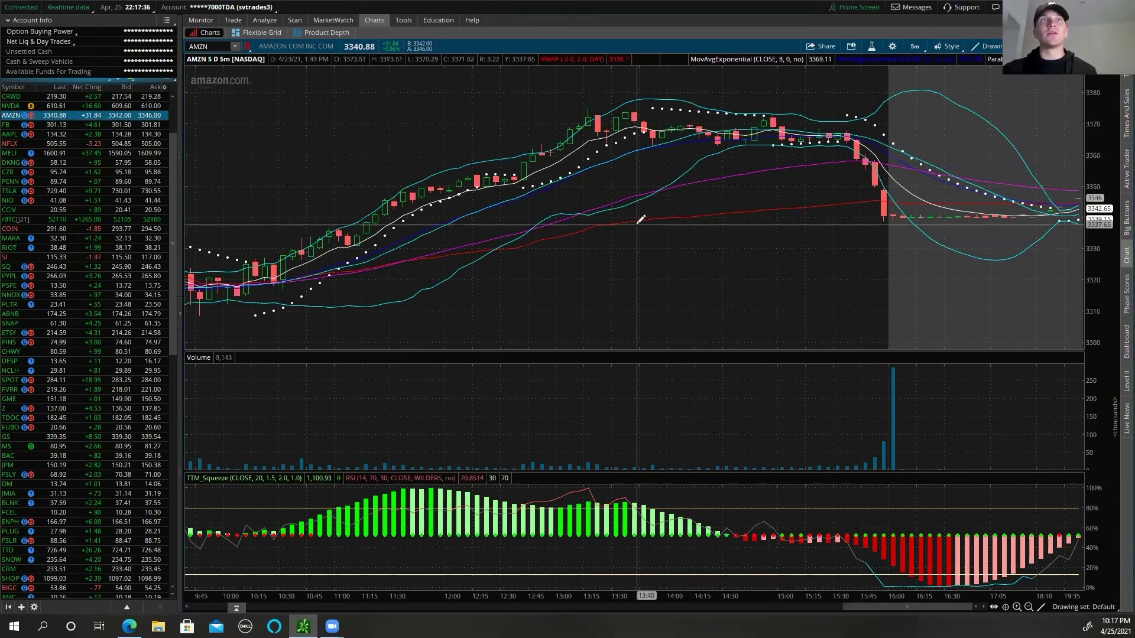
{"action": "left_click", "coordinate": [1040, 46]}
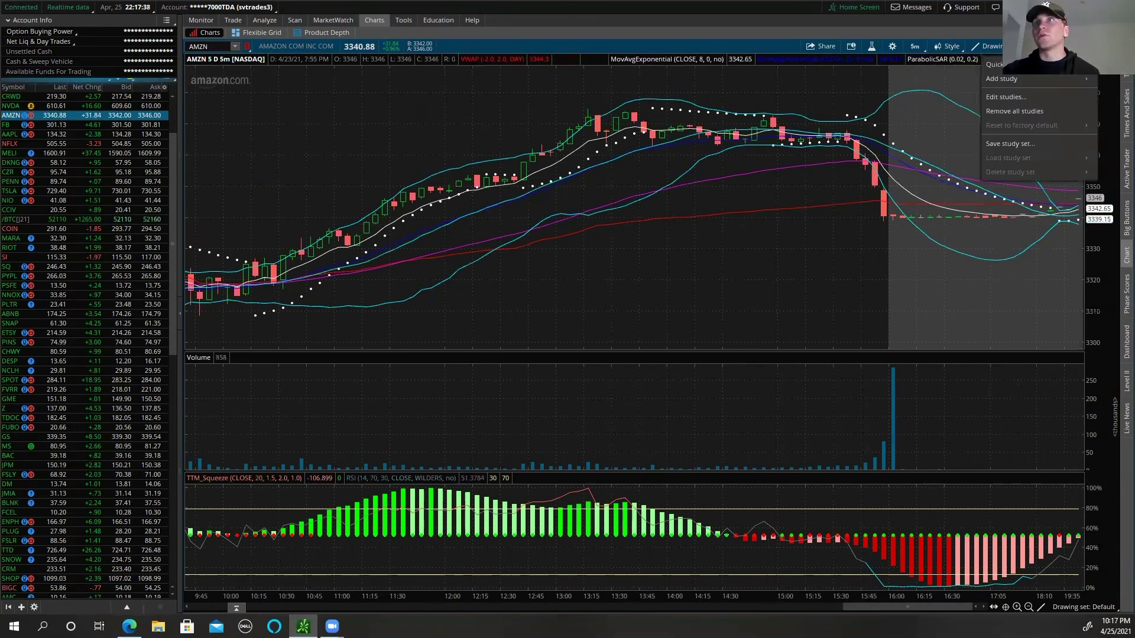
{"action": "left_click", "coordinate": [1026, 94]}
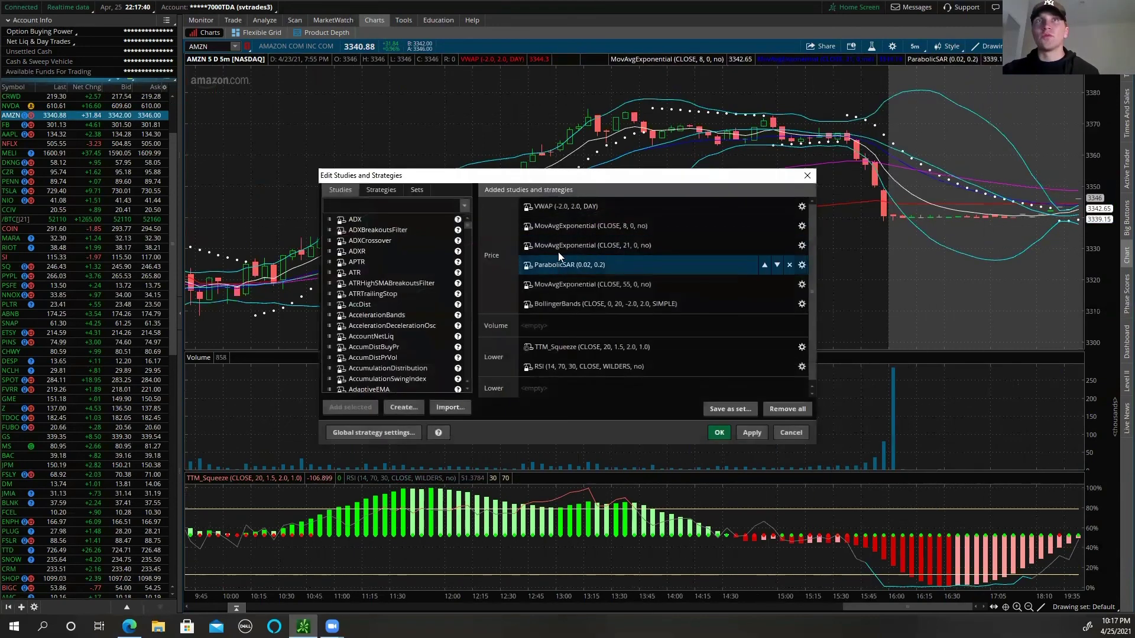
{"action": "mouse_move", "coordinate": [599, 230]}
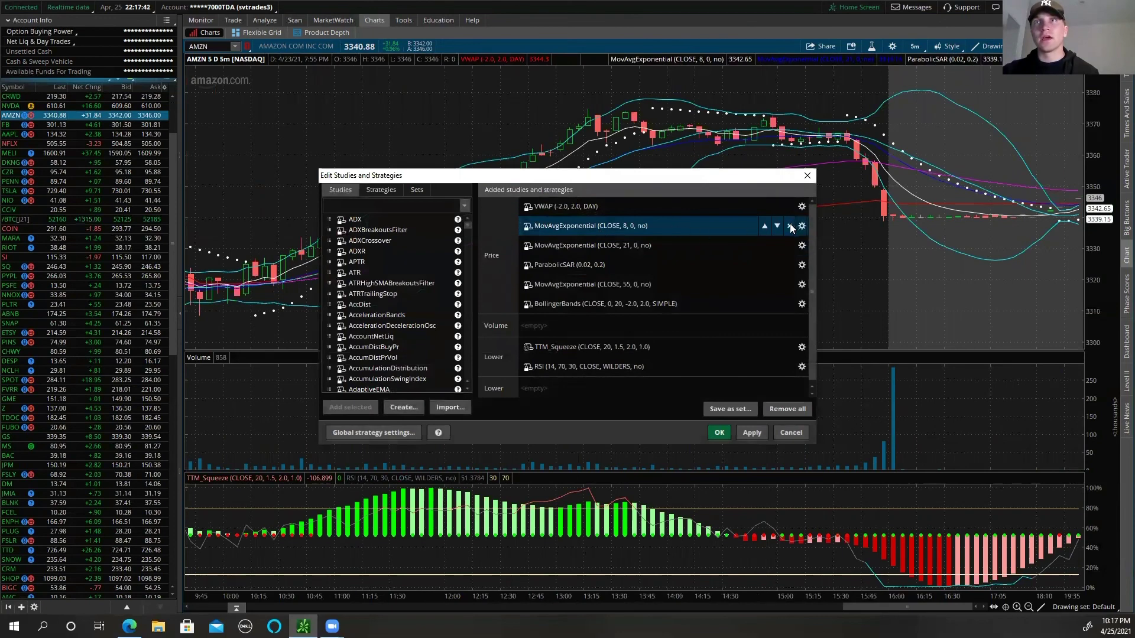
{"action": "left_click", "coordinate": [718, 433]}
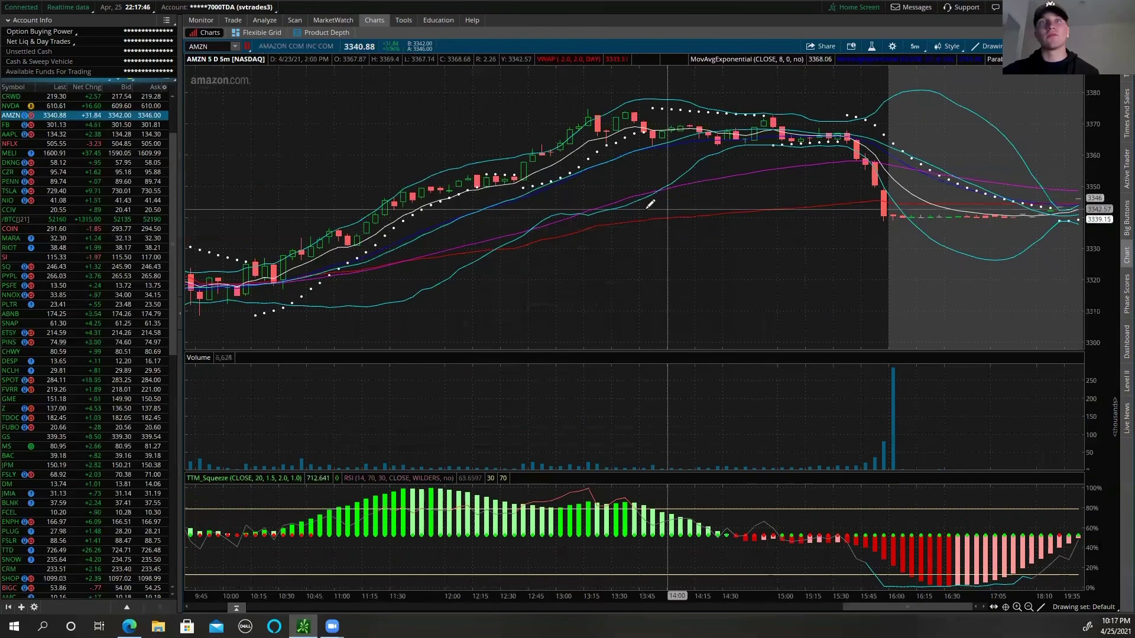